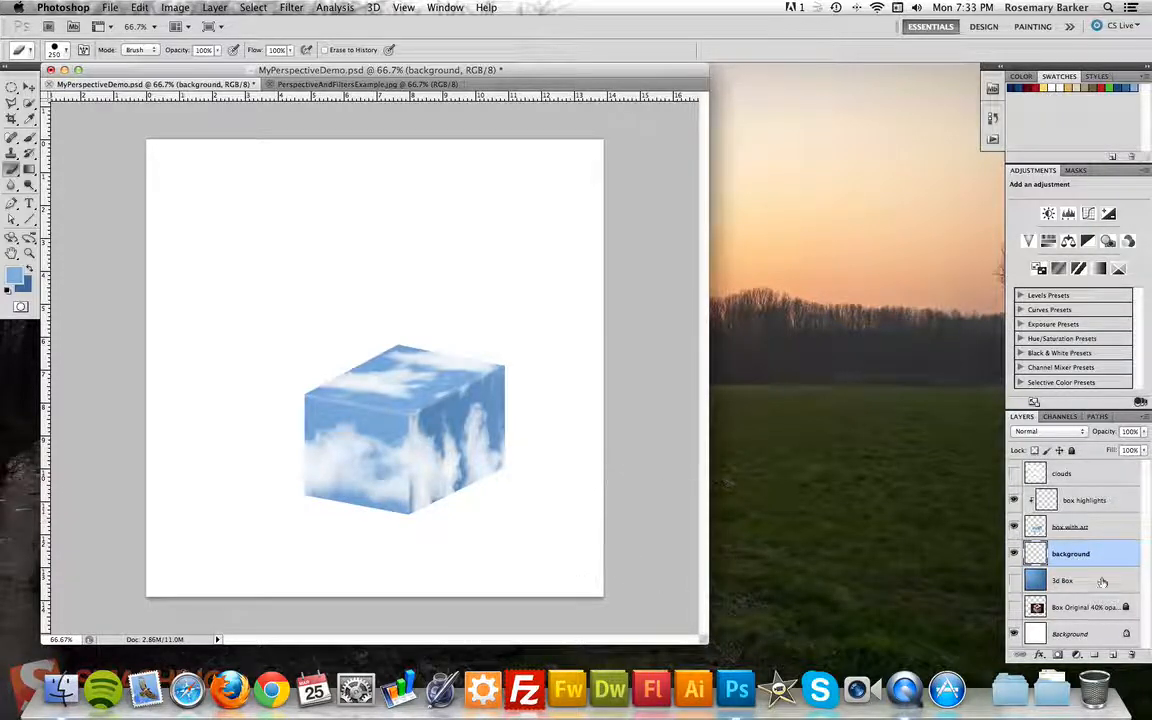
Add a new layer directly above the background layer and name it "horizon".
click(1113, 655)
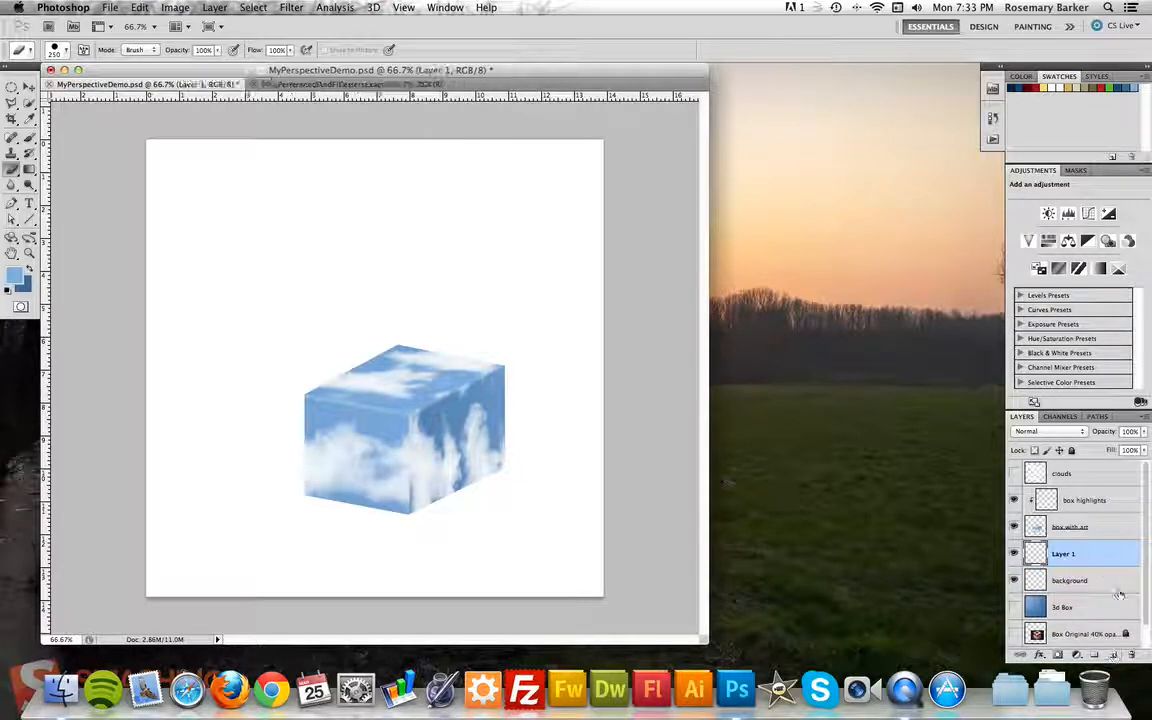
double_click(1062, 554)
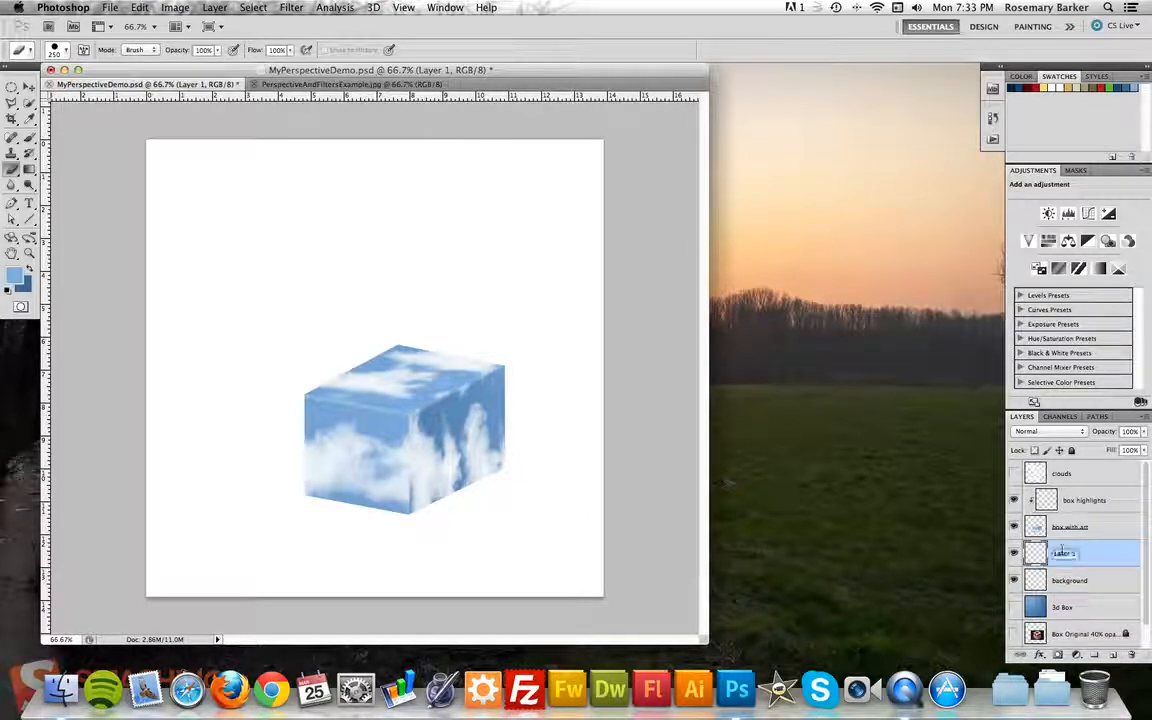
text(Box)
text(horizon)
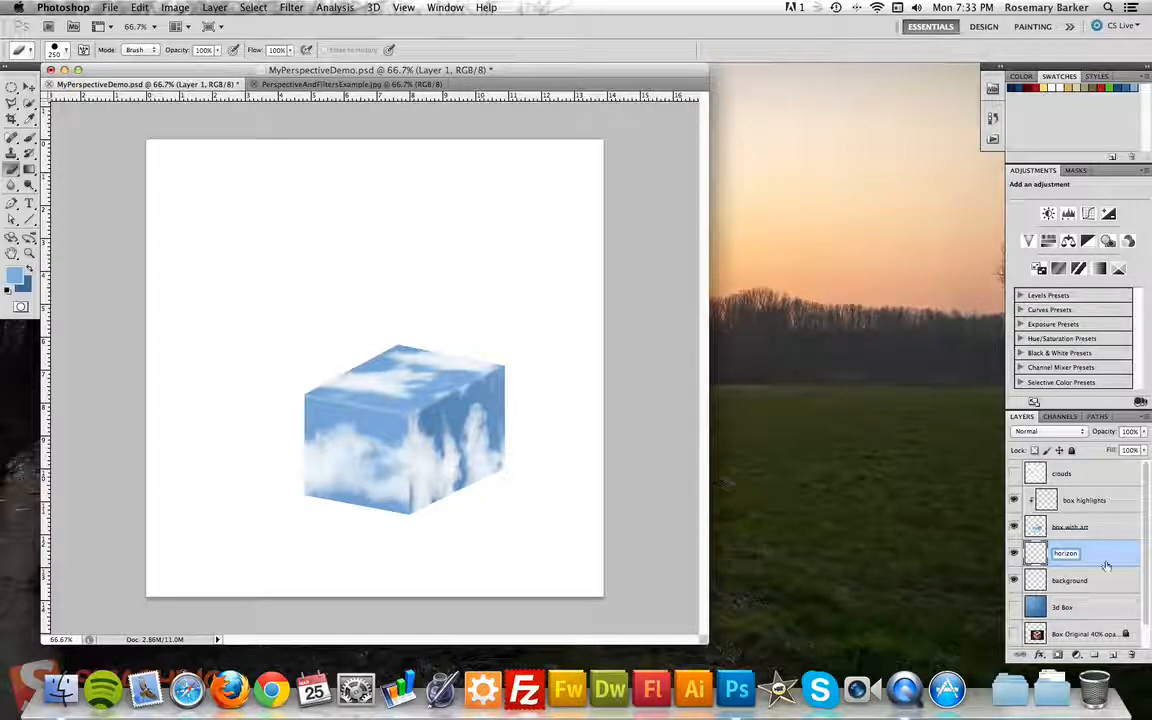
key(Return)
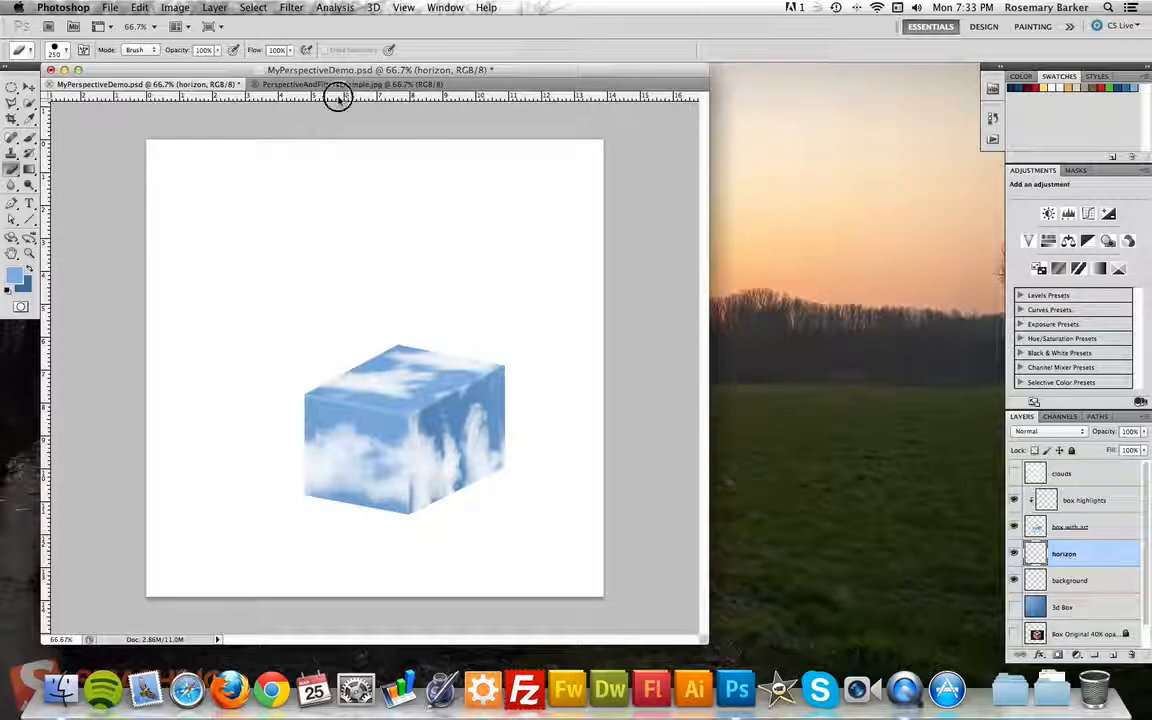
Place a horizontal ruler guide at about 3.8 on the vertical ruler and draw a 1 px black line along it across the canvas.
mouse_move(337, 95)
mouse_down()
mouse_move(345, 288)
mouse_move(344, 266)
mouse_up()
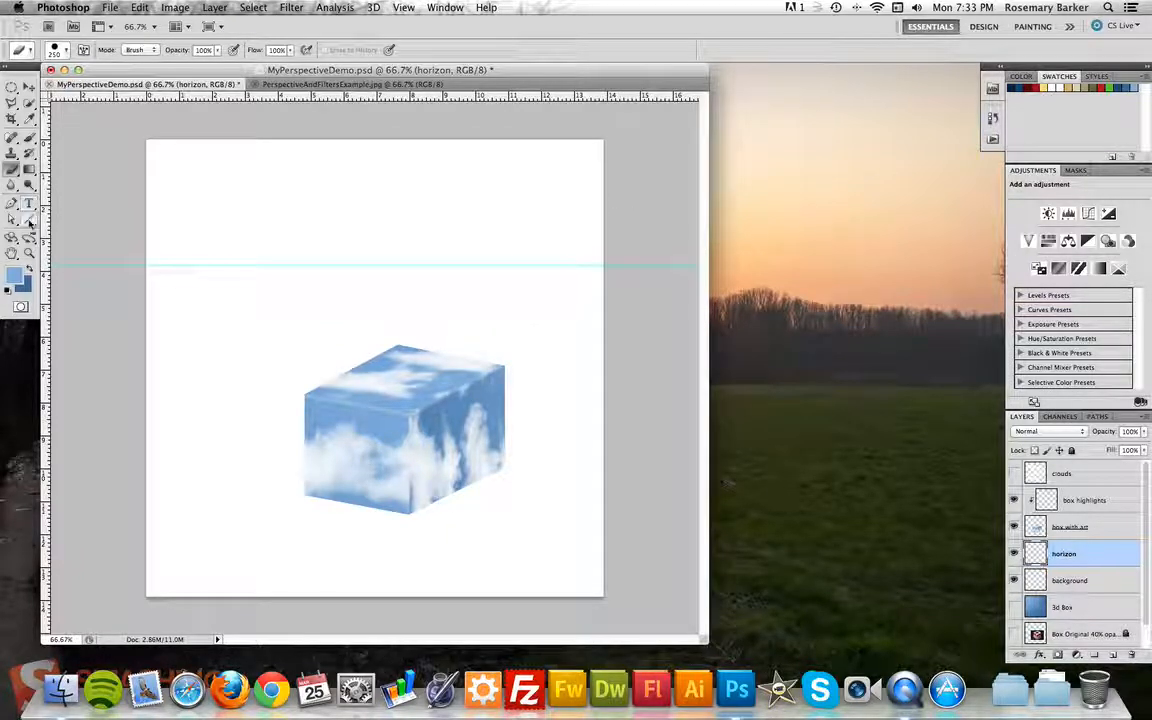
click(29, 221)
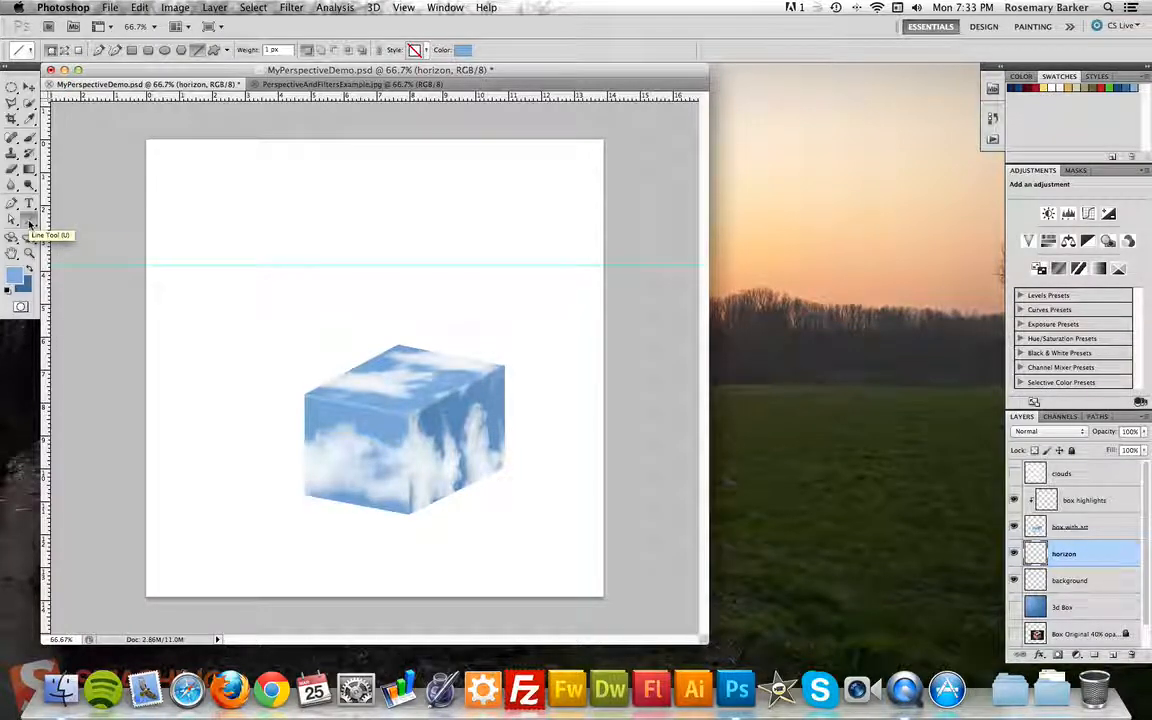
key(d)
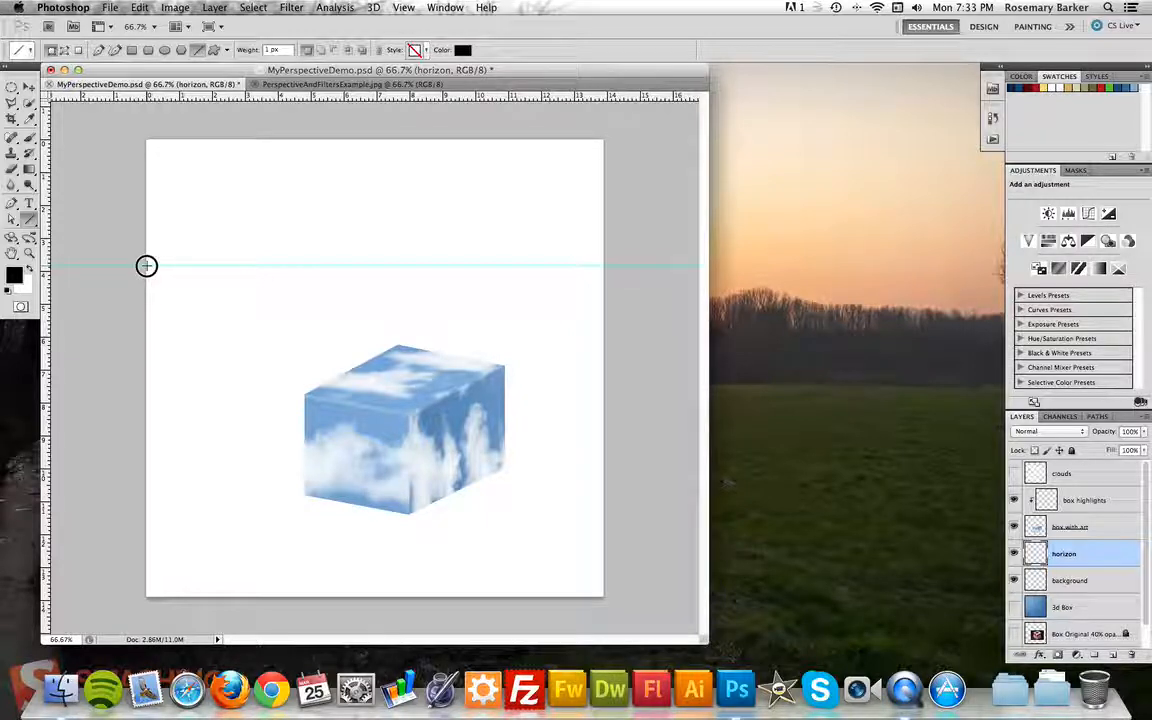
drag(146, 265, 604, 265)
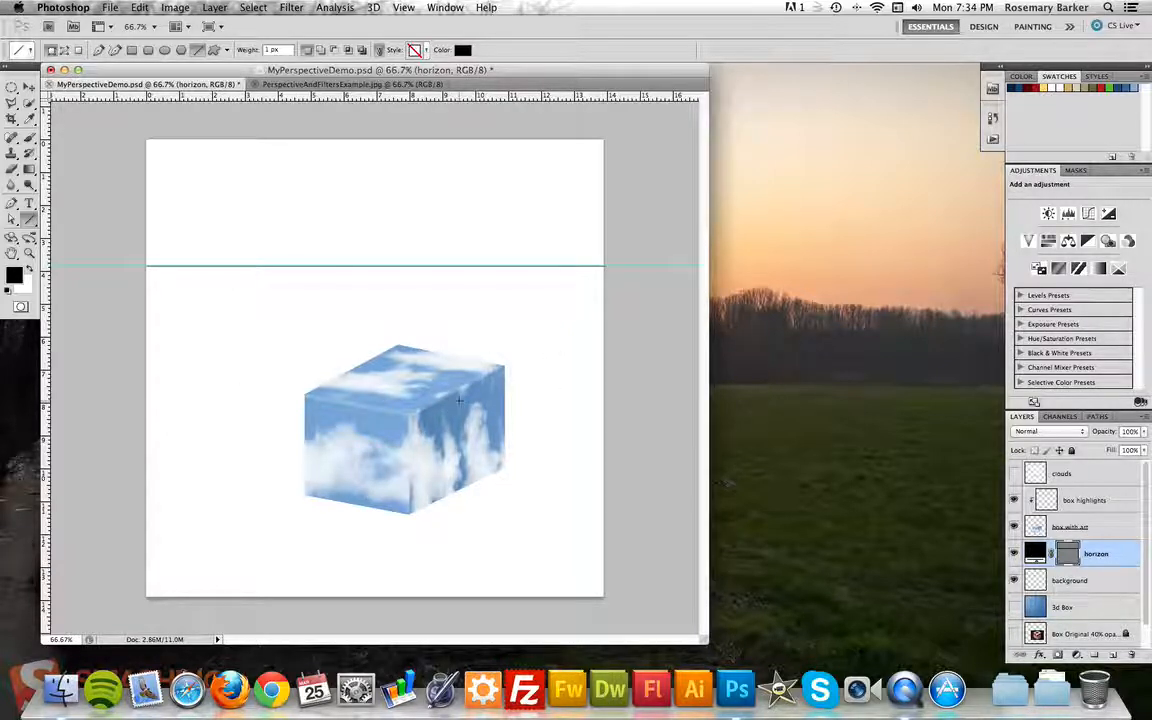
Scale the box highlights and box with art layers together to about 54% and reposition the box slightly right and below the canvas centre.
click(1104, 533)
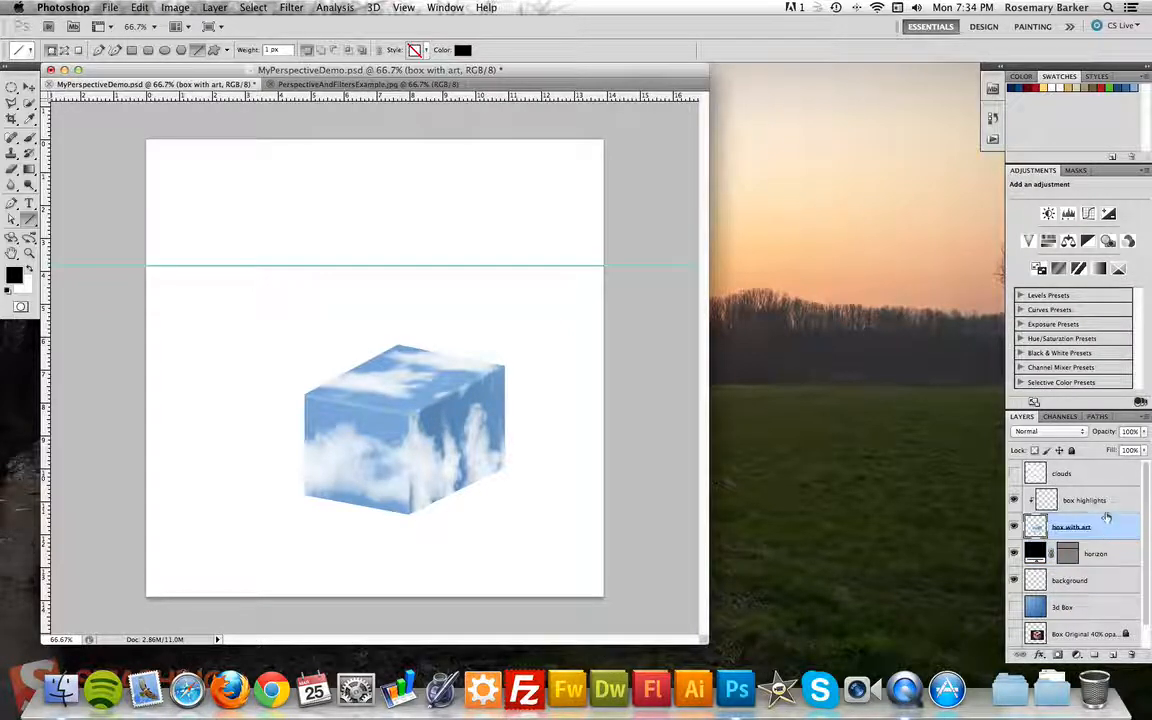
shift+click(1124, 499)
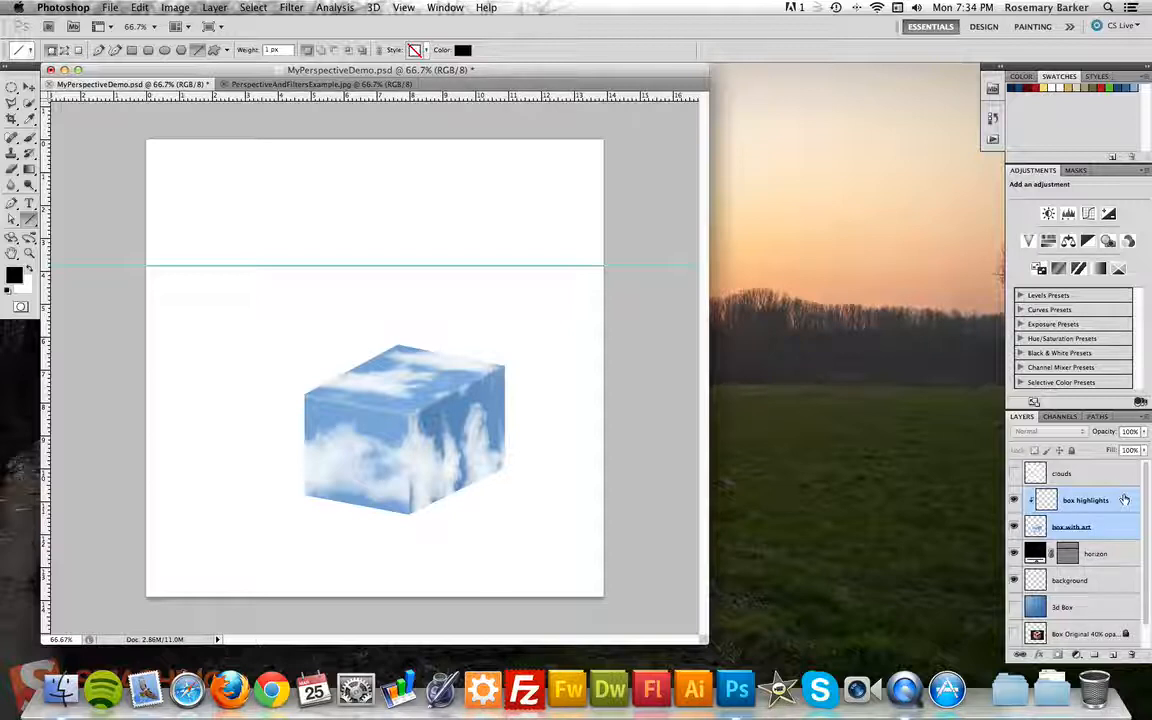
key(super+t)
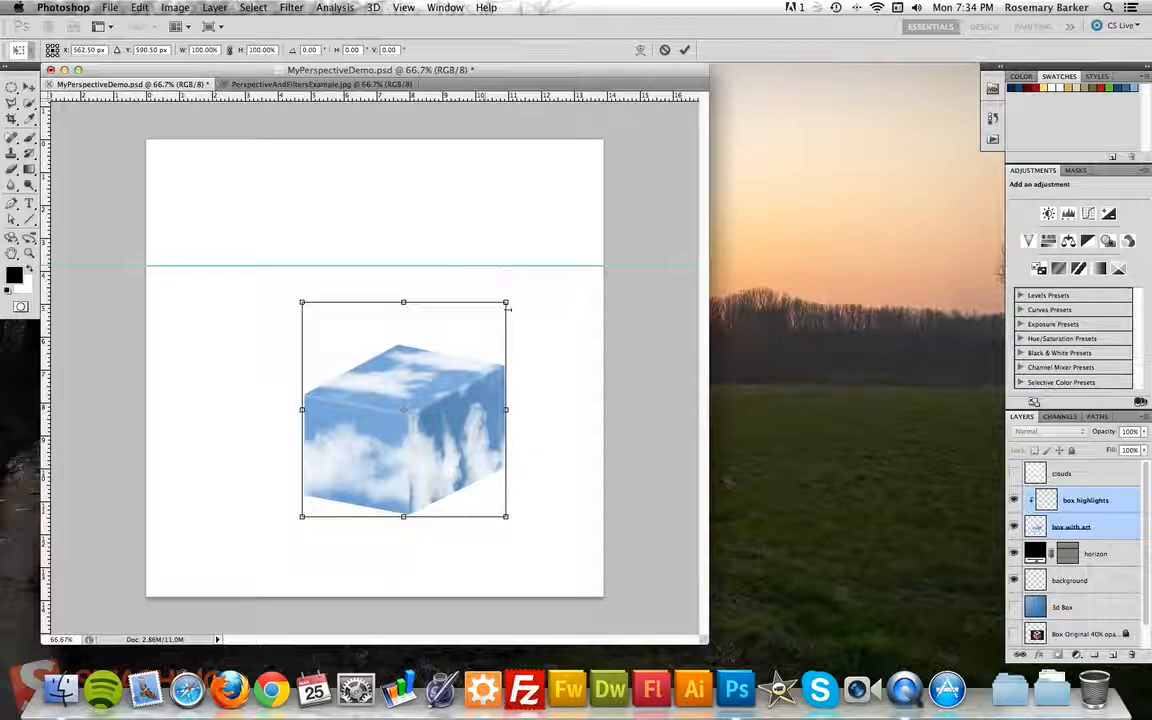
drag(507, 302, 457, 427)
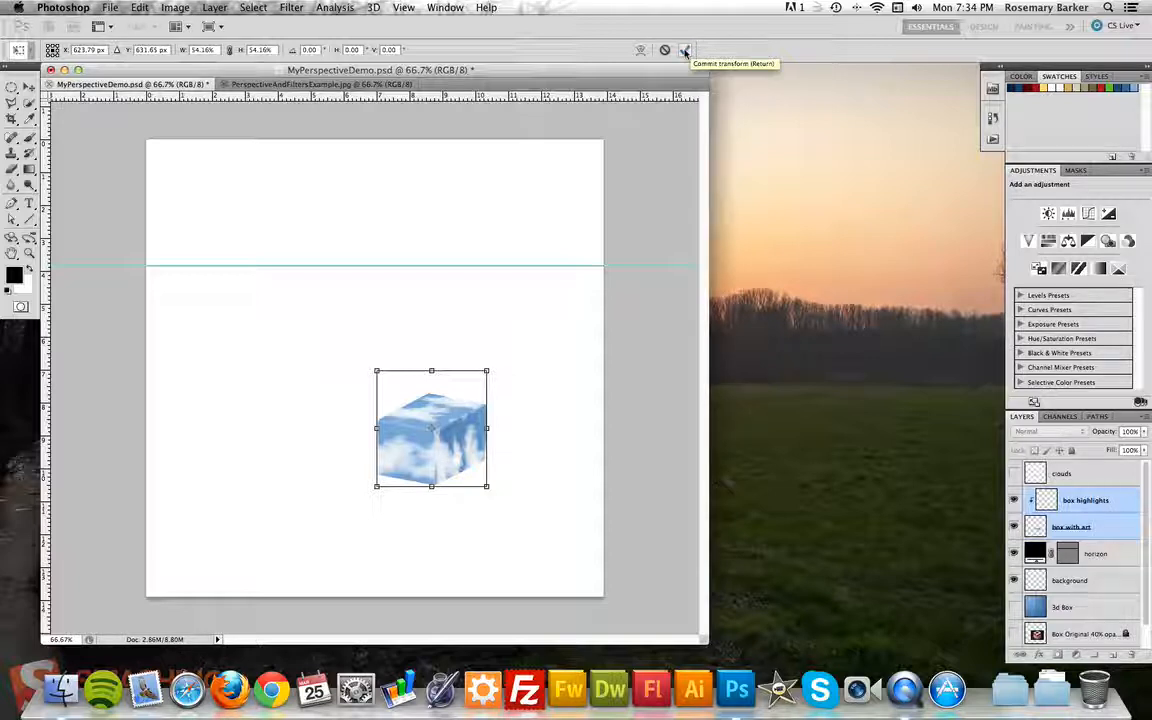
click(684, 49)
Draw two 1 px black perspective lines from a vanishing point near the horizon's left end, one to the bottom canvas edge, one to the right edge.
key(u)
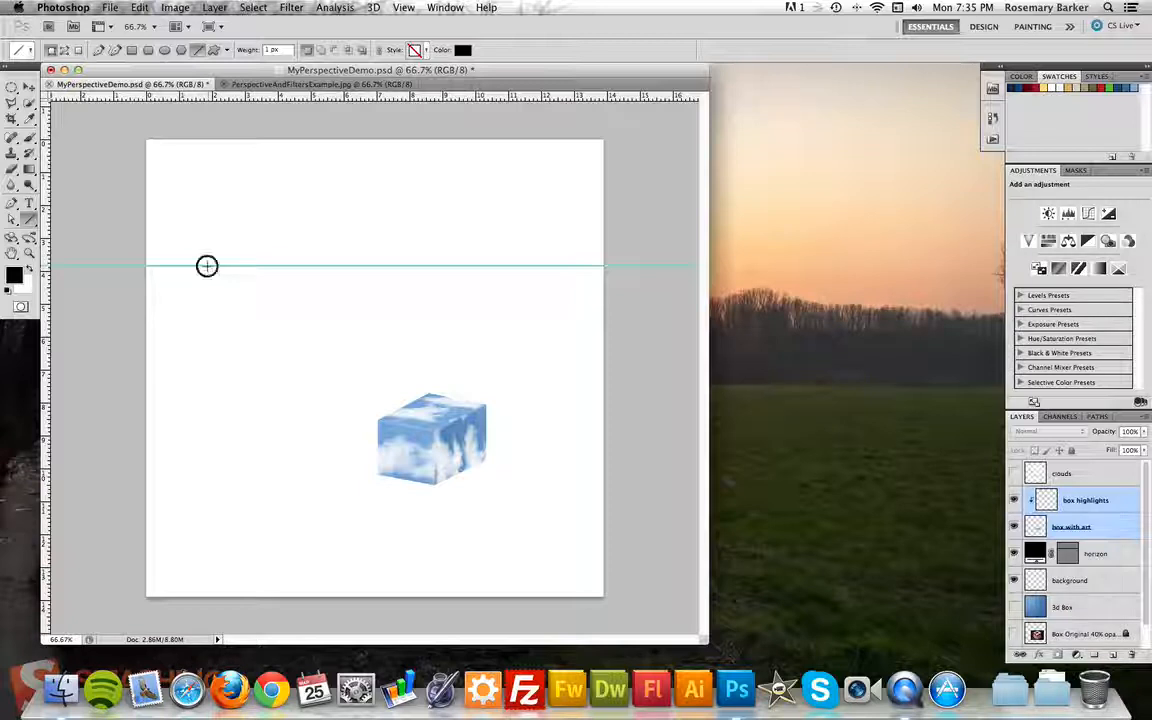
drag(207, 266, 481, 603)
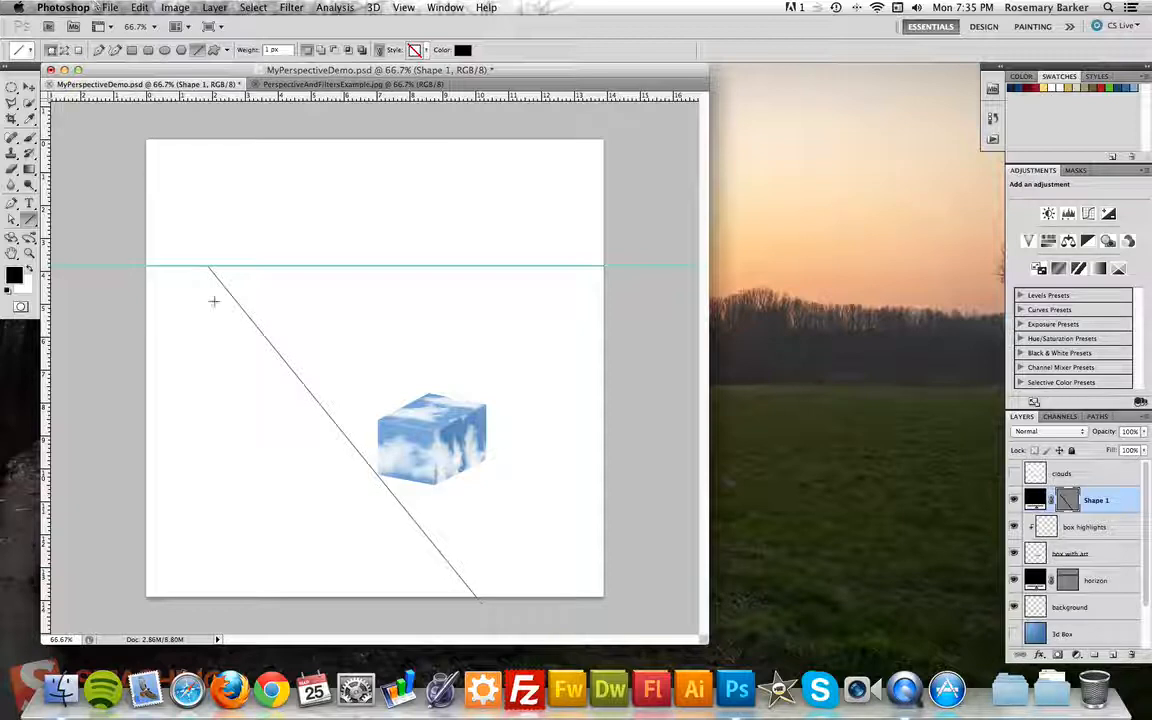
drag(208, 266, 602, 521)
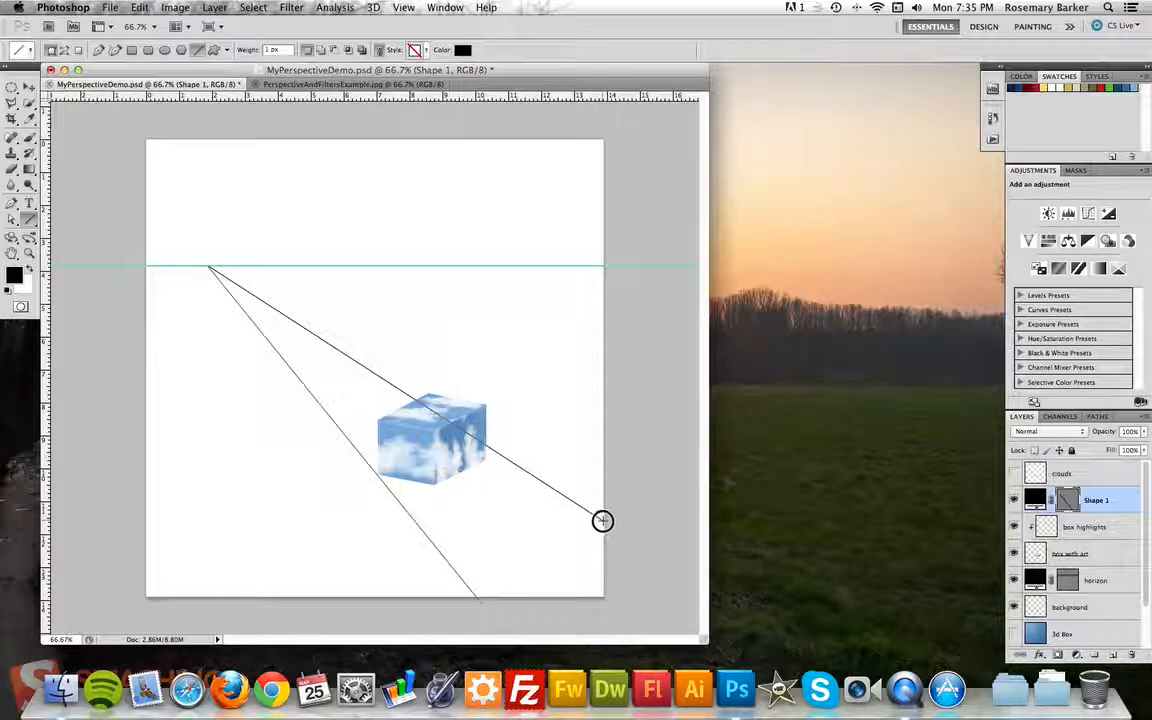
drag(602, 521, 602, 521)
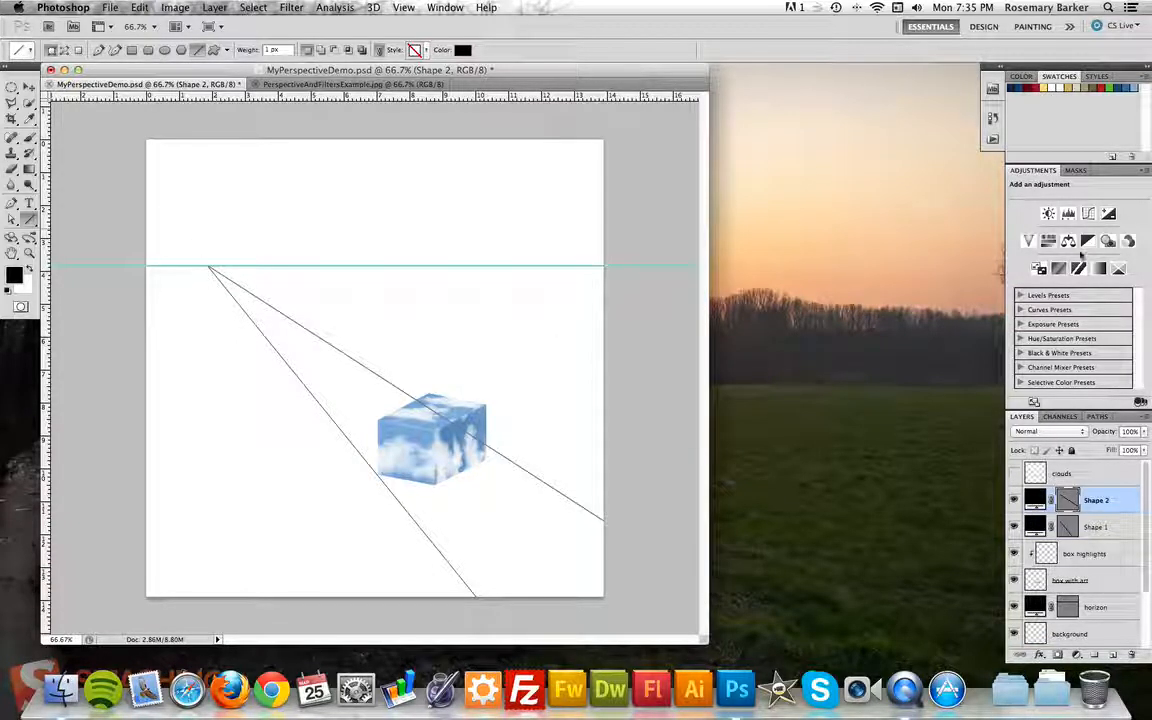
Move the Shape 1 and Shape 2 layers below the box with art layer, directly above horizon.
click(1124, 529)
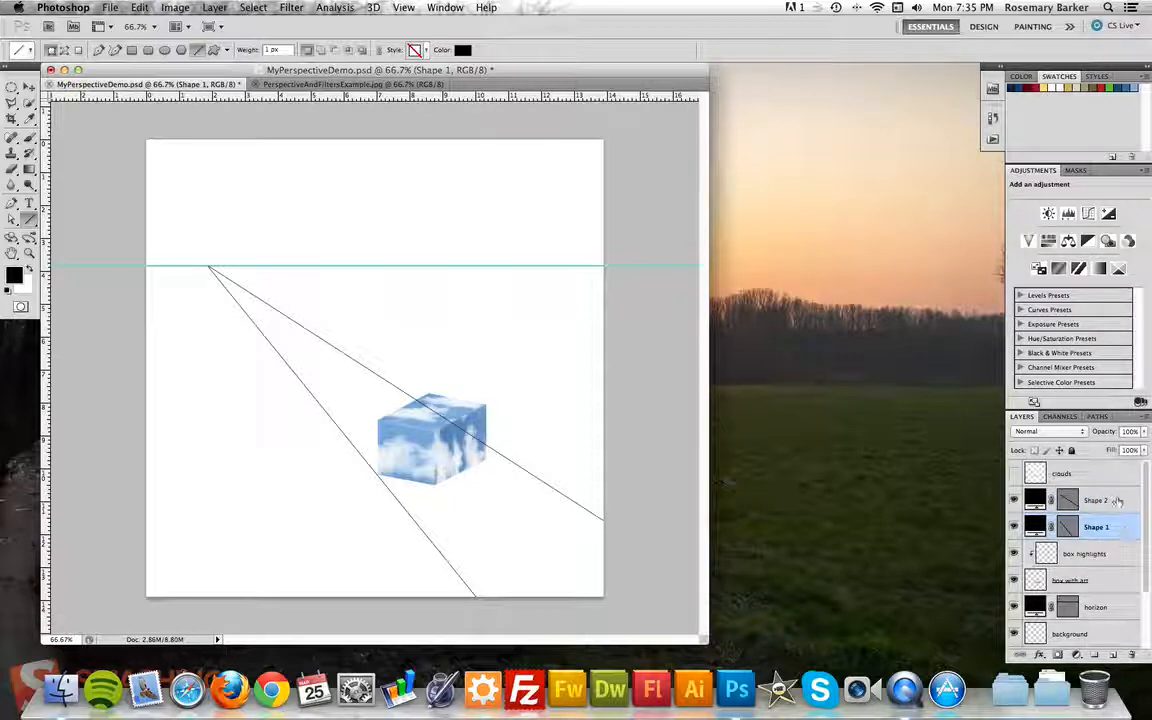
shift+click(1118, 501)
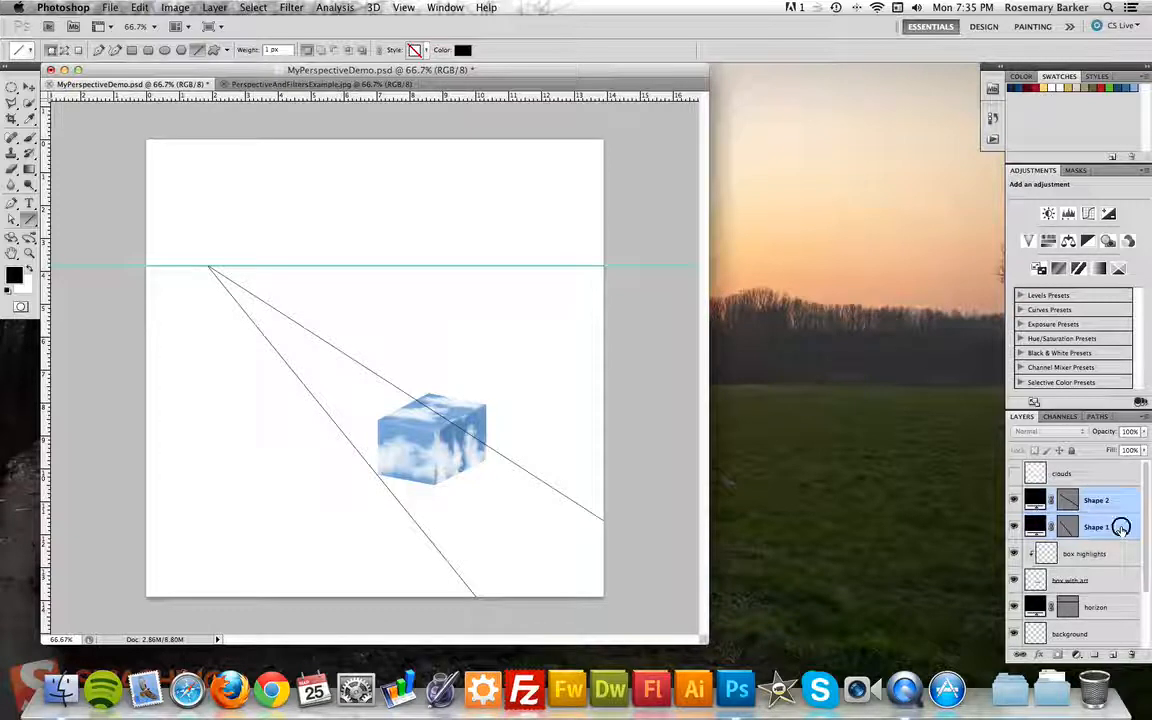
drag(1122, 529, 1120, 598)
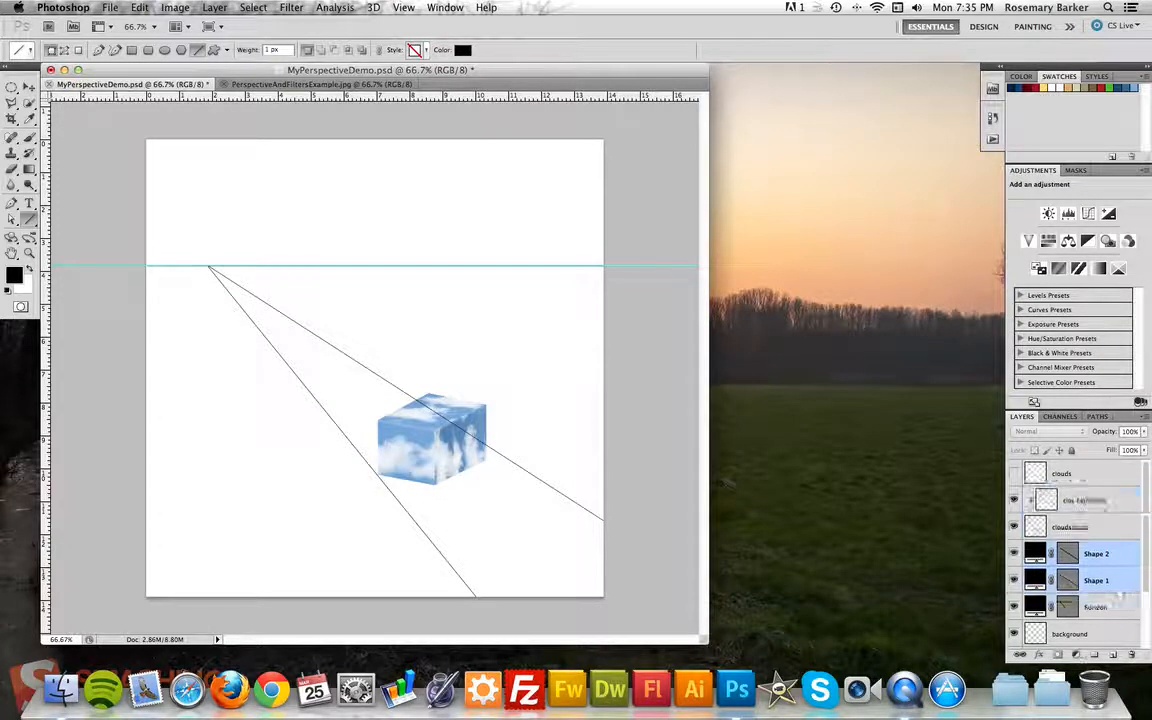
Merge the Shape 1, Shape 2 and horizon layers into a single layer.
shift+click(1112, 609)
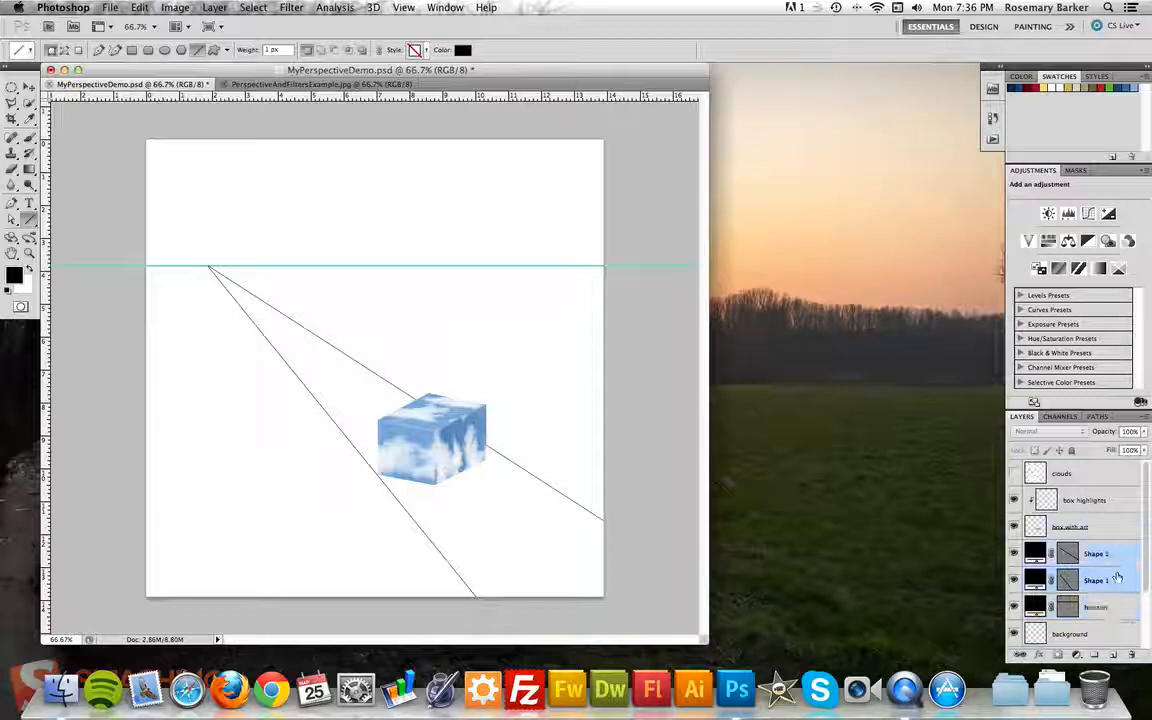
click(1117, 582)
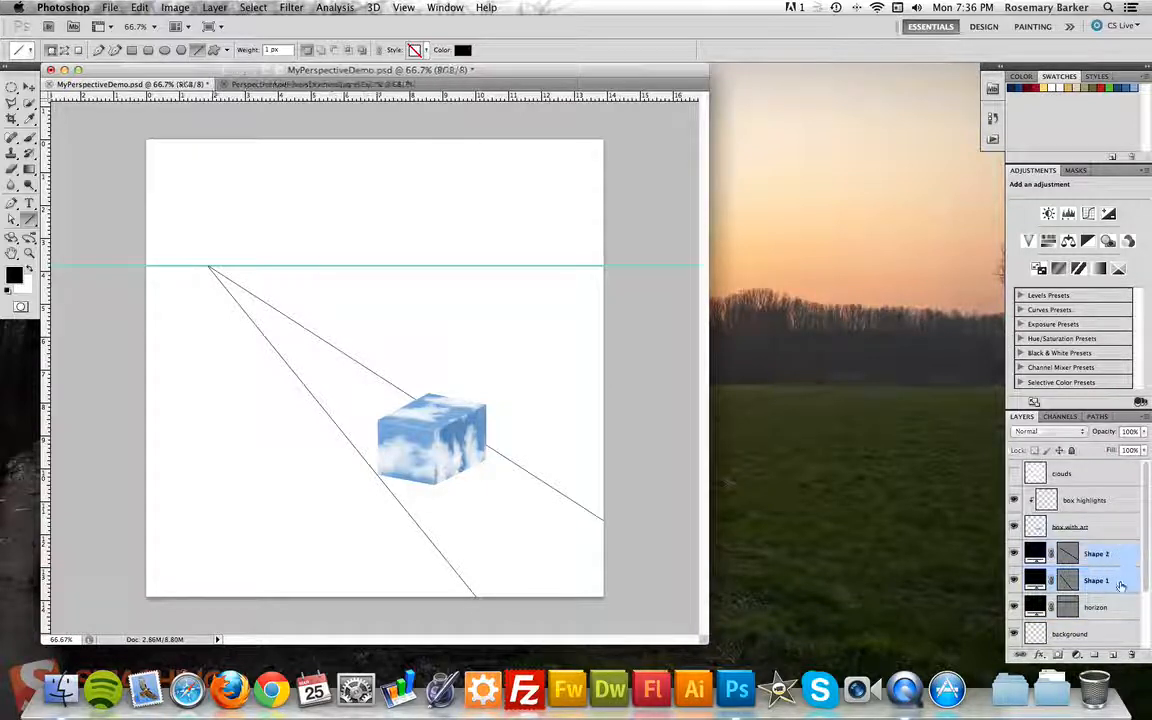
shift+click(1118, 609)
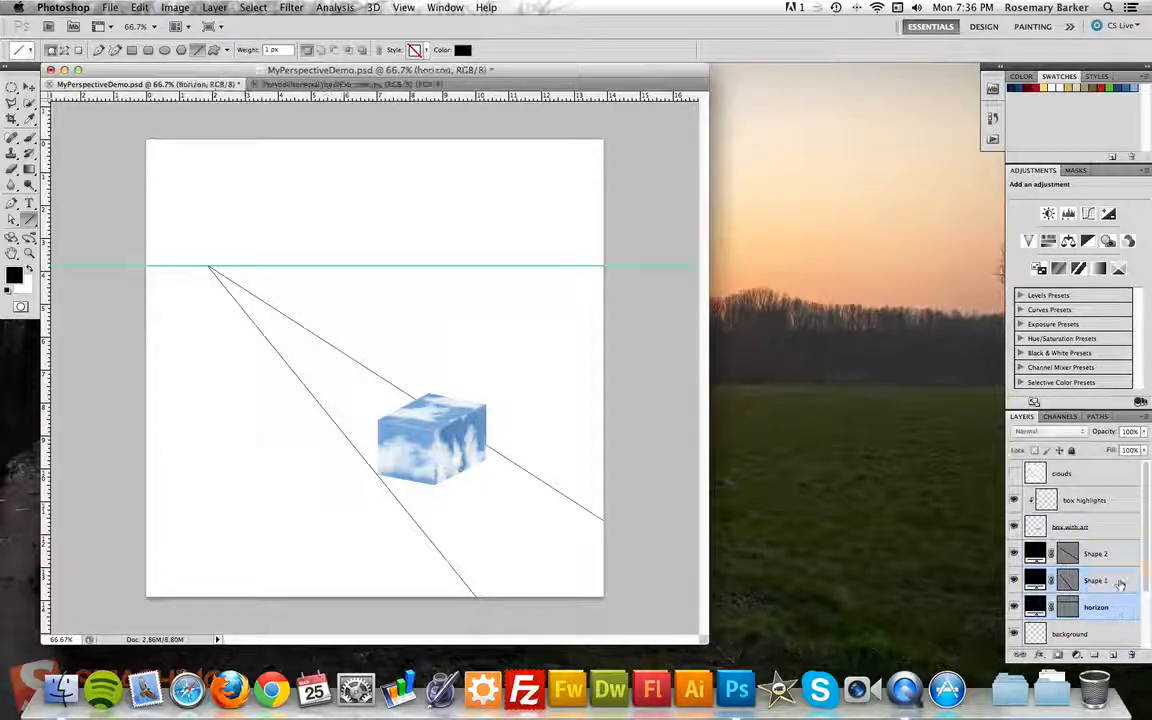
right_click(1121, 567)
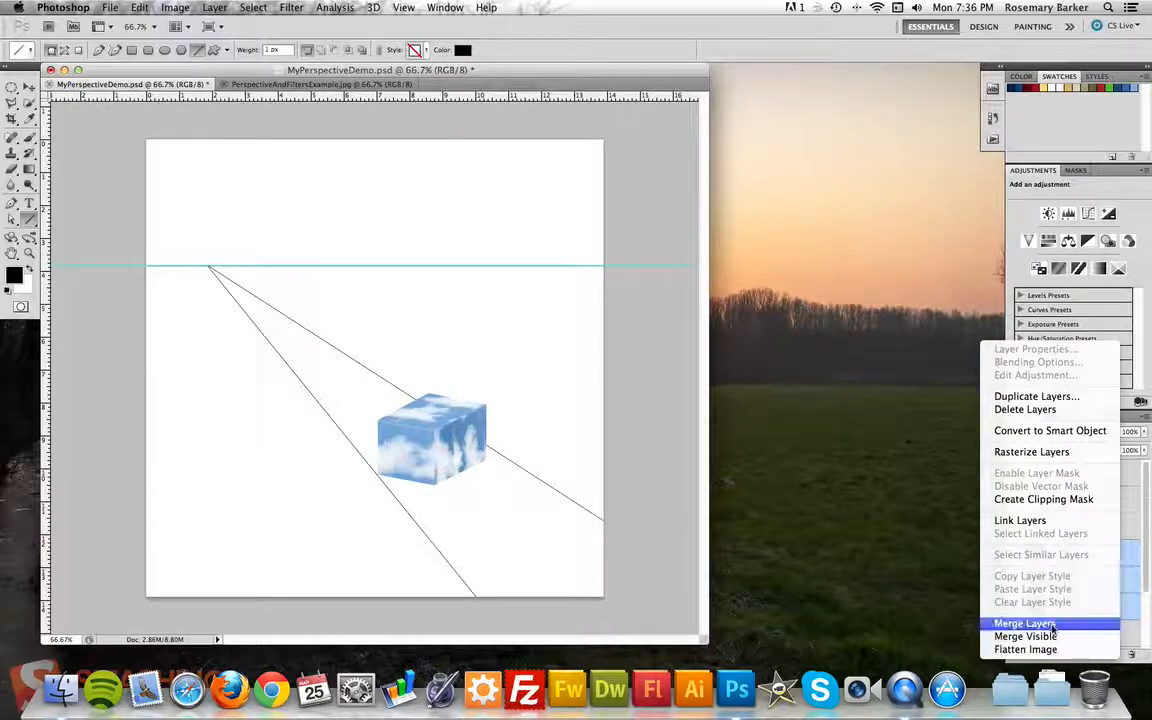
click(1100, 623)
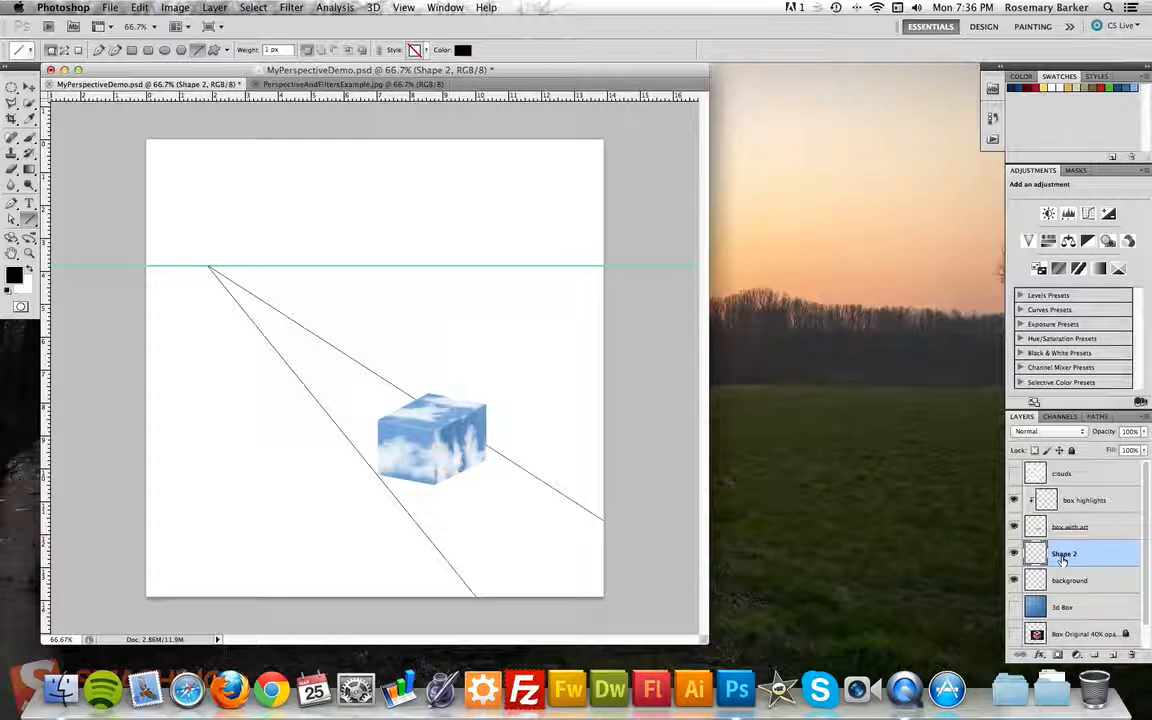
Rename the merged line layer "guides" and check its contents by toggling its visibility off and on.
click(1014, 554)
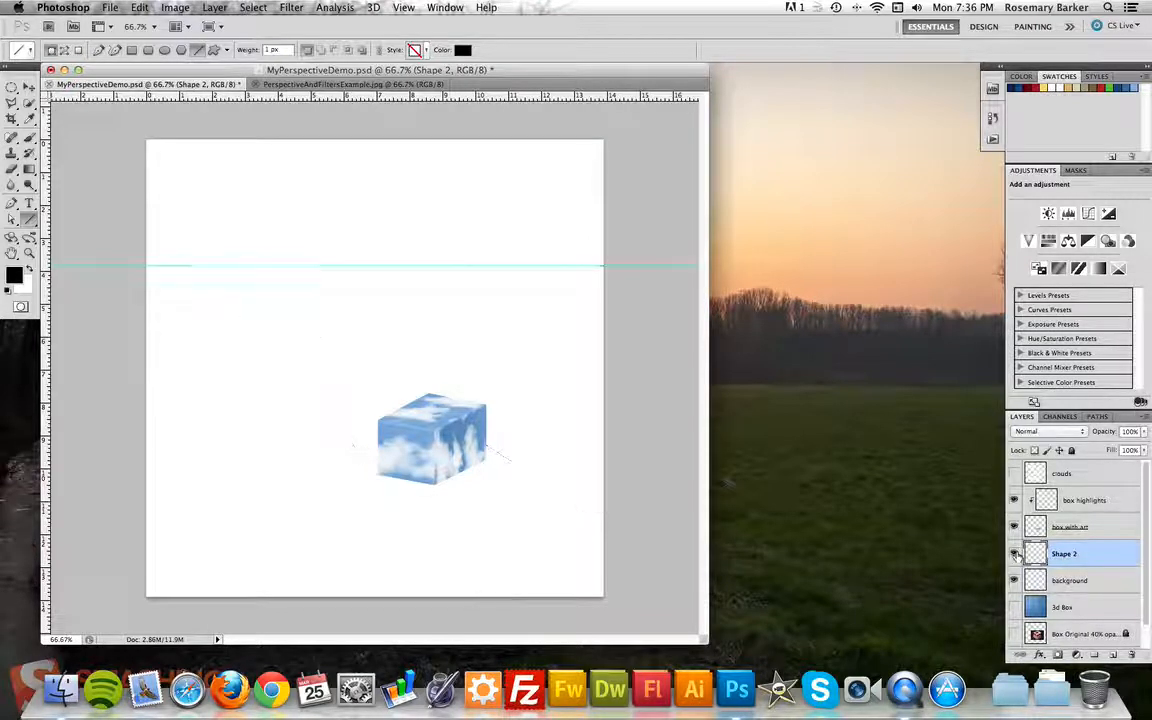
click(1014, 554)
double_click(1063, 554)
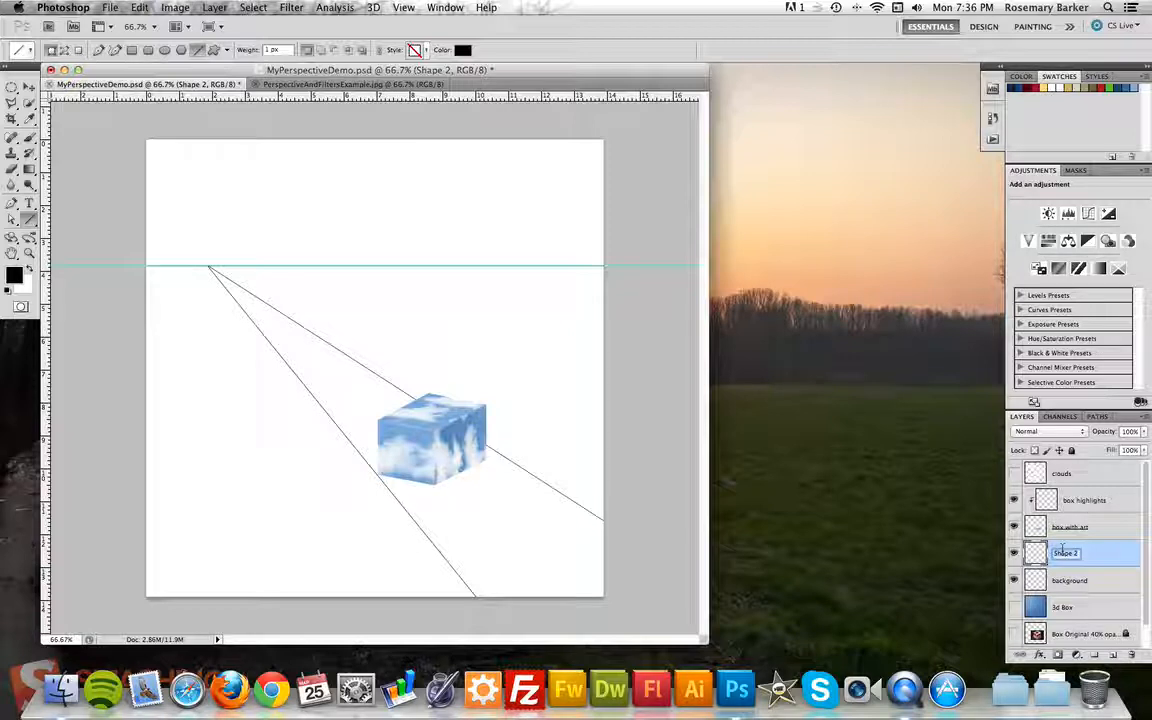
text(guides)
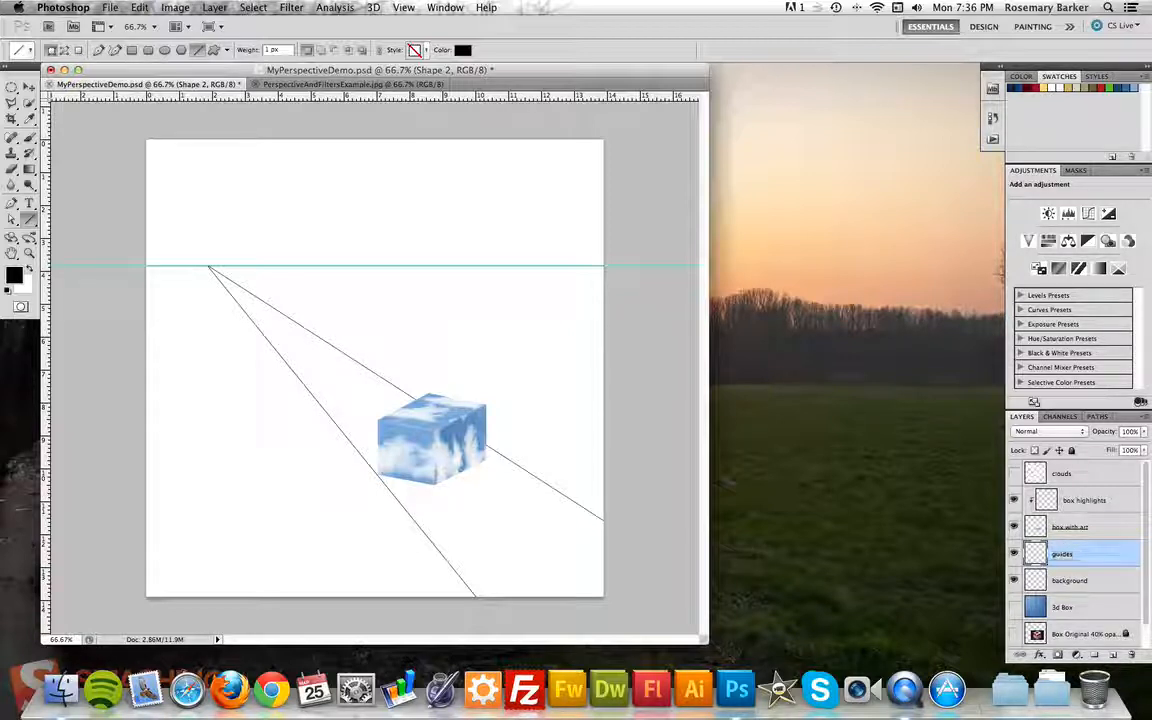
key(Return)
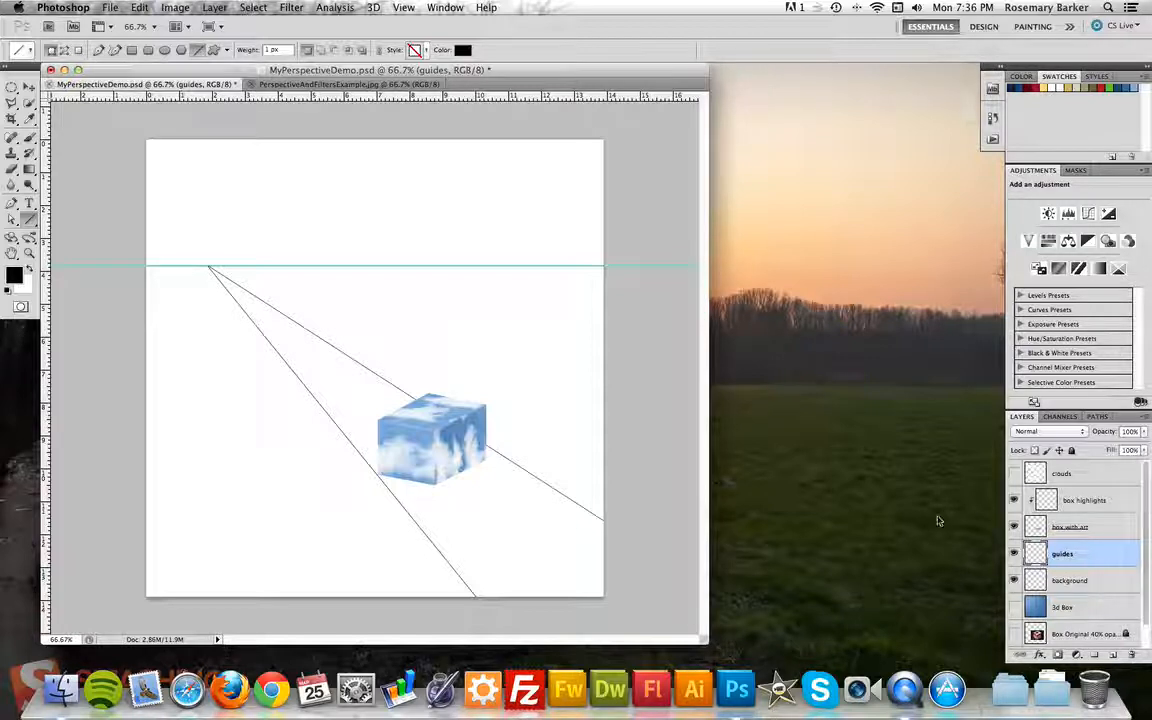
click(1014, 553)
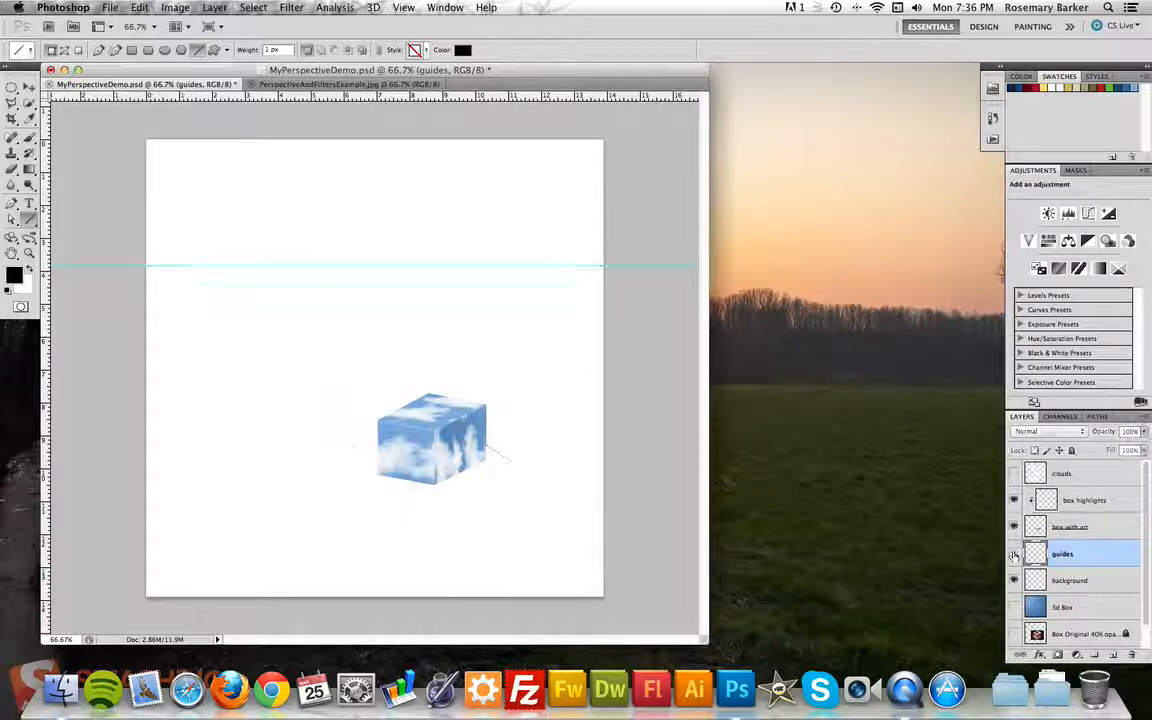
click(1014, 553)
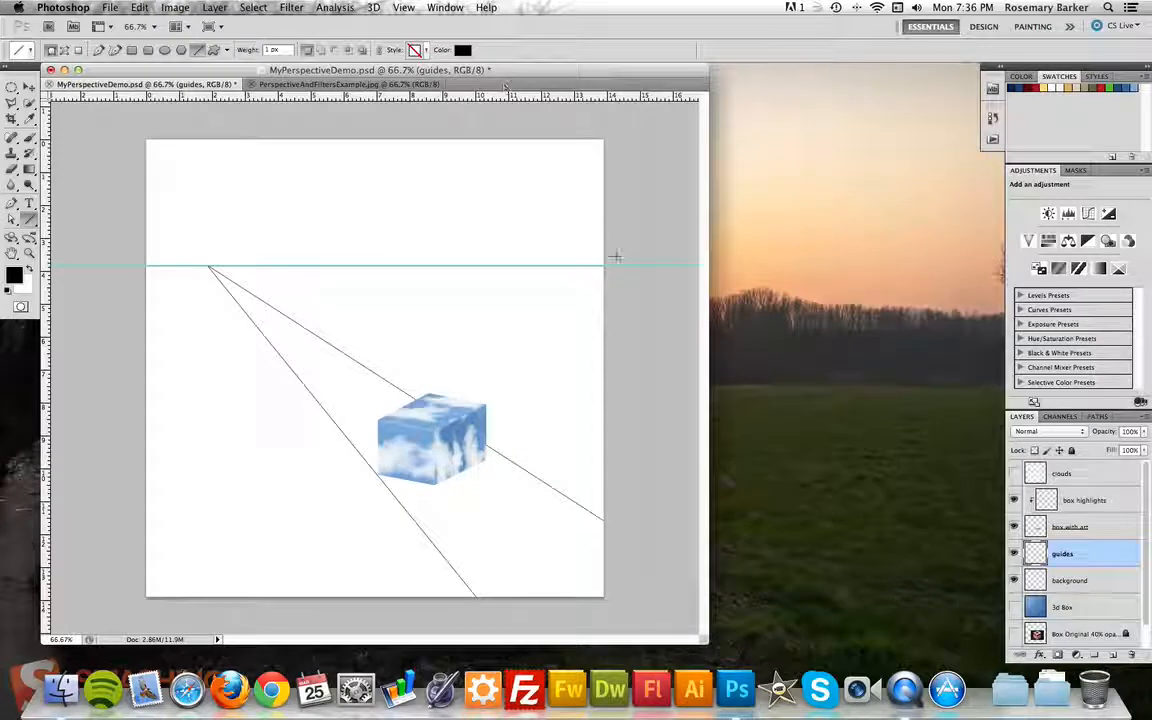
Unlock the guides and remove the horizontal ruler guide from the canvas.
key(v)
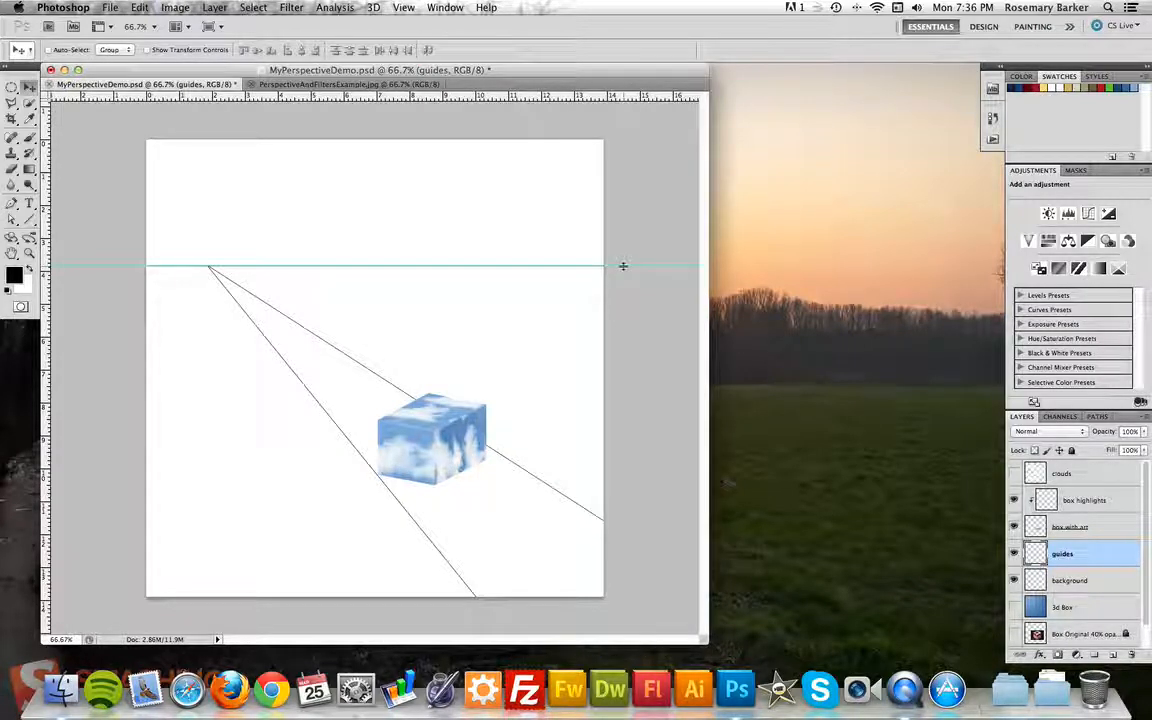
mouse_move(623, 266)
mouse_down()
mouse_move(624, 110)
mouse_move(622, 265)
mouse_up()
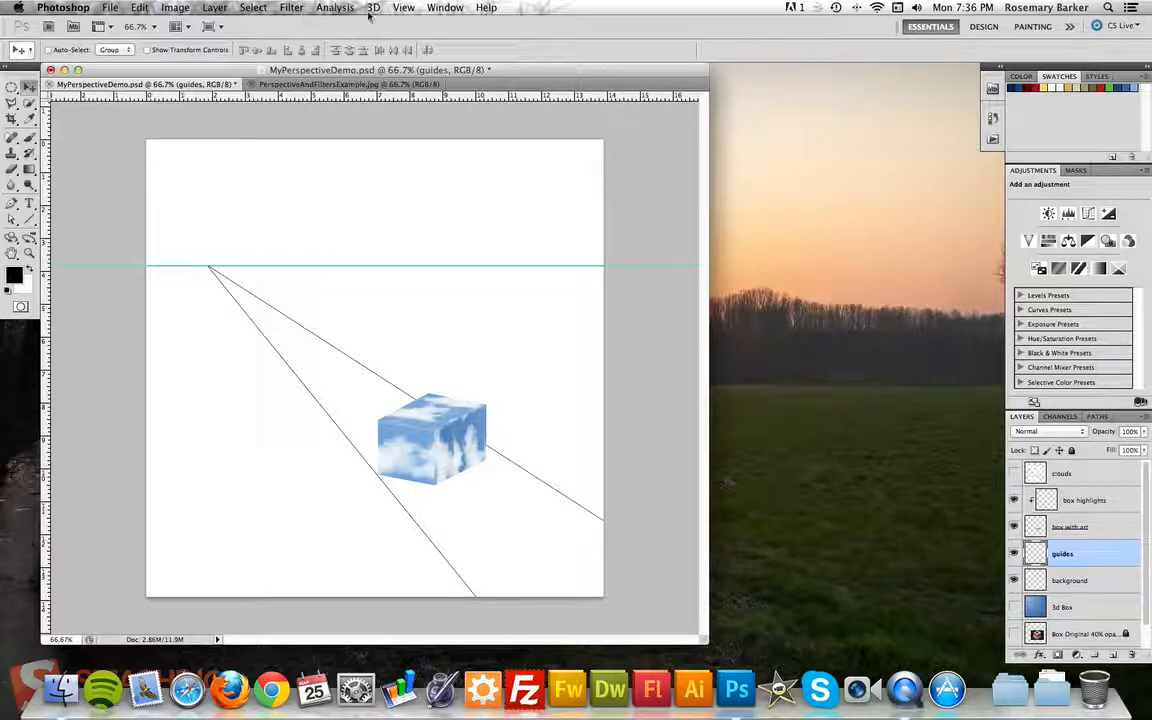
click(404, 9)
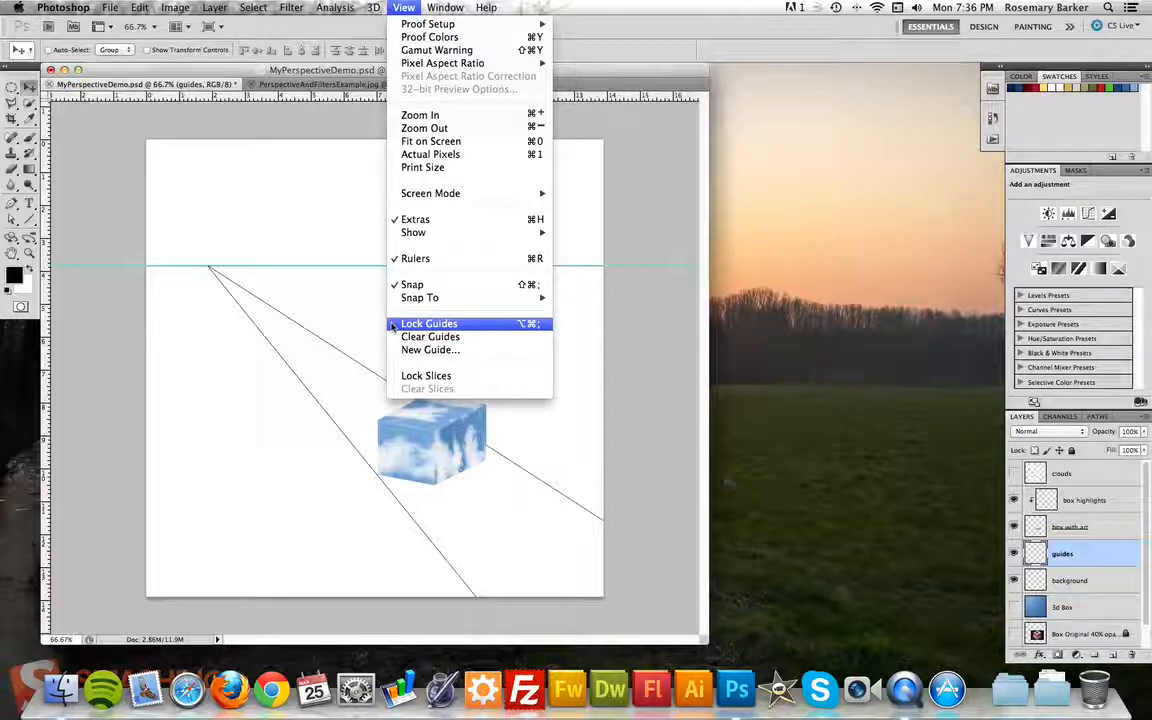
click(420, 324)
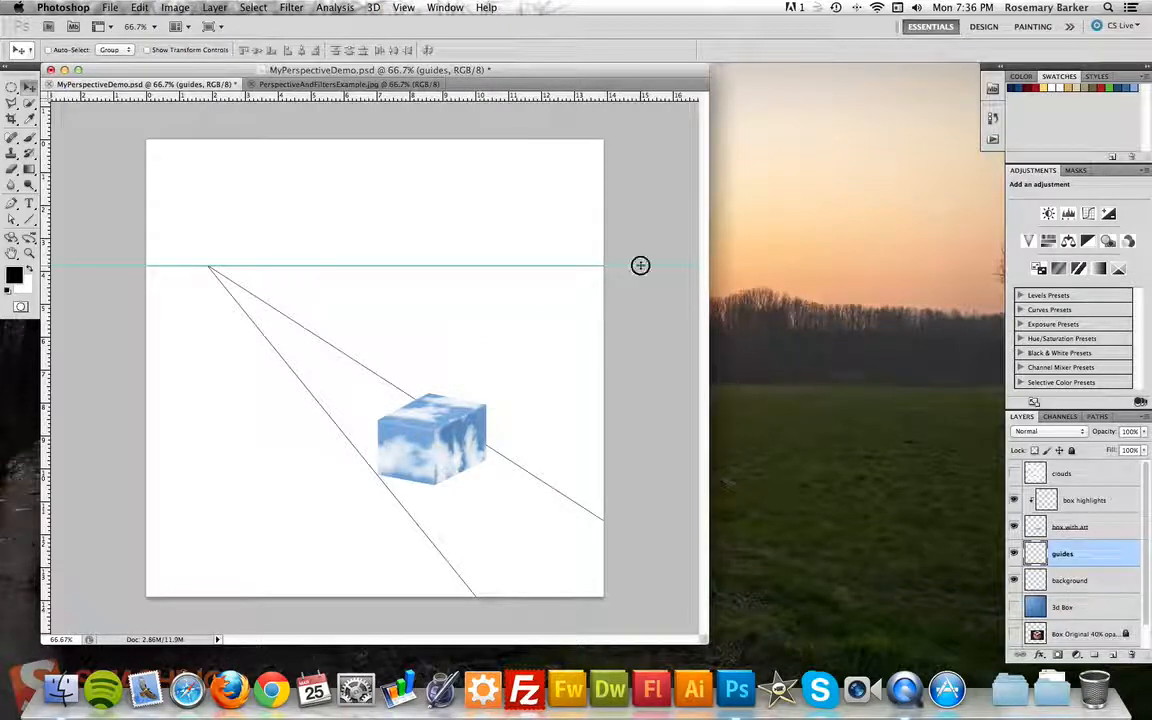
drag(640, 265, 635, 56)
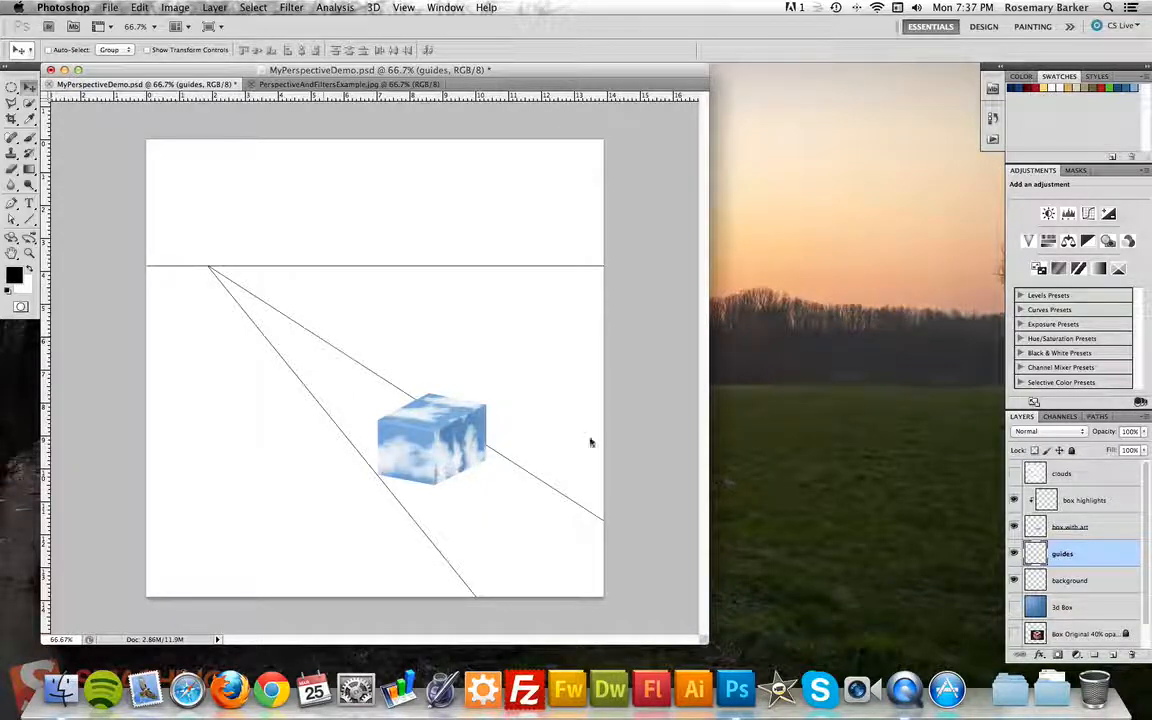
Select the background layer and set light blue as the foreground colour and a darker blue as the background colour from the swatches.
click(1070, 580)
click(1132, 87)
key(x)
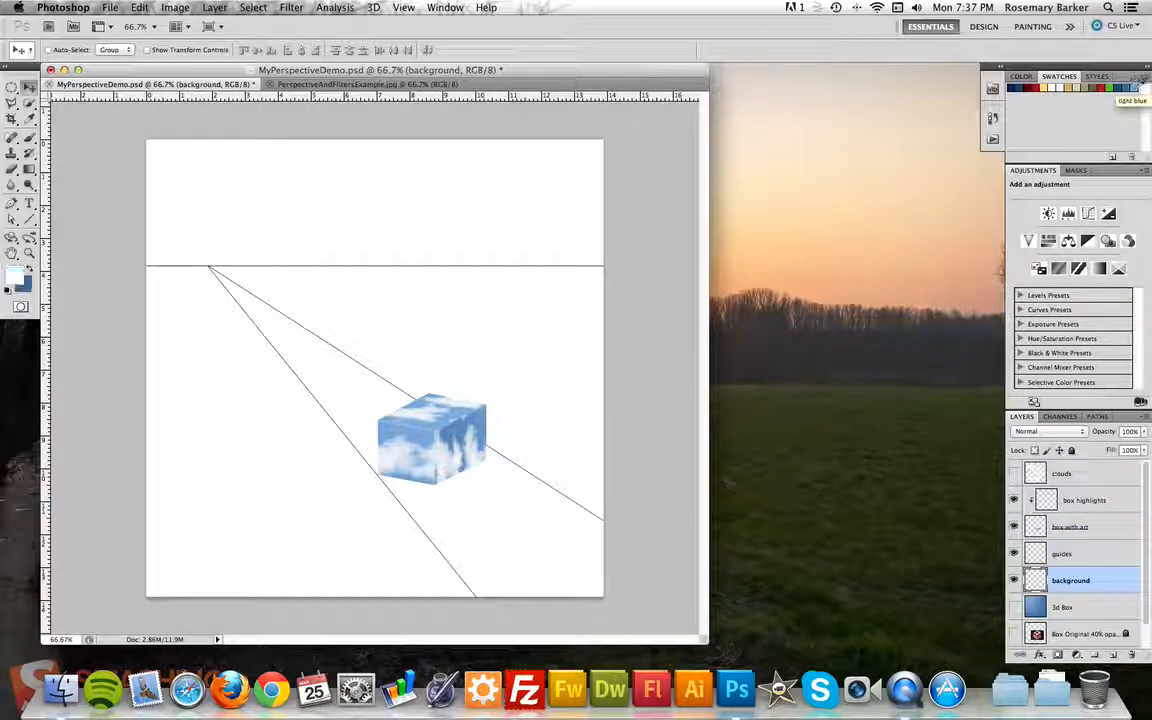
click(1138, 87)
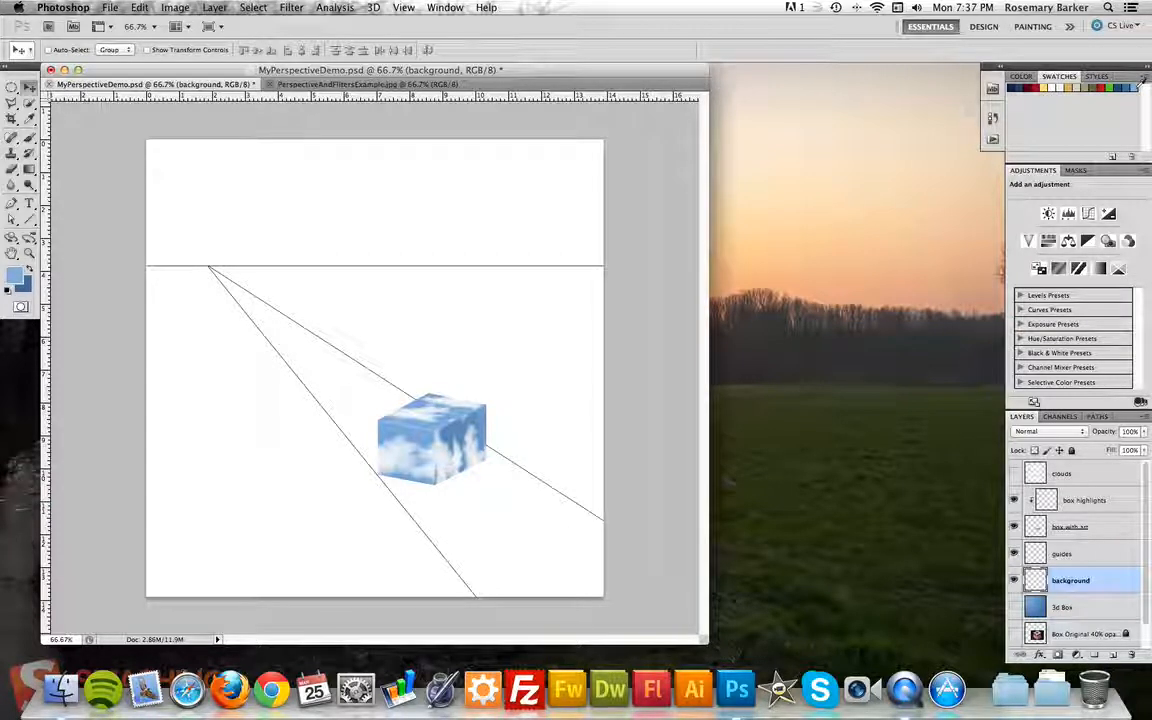
key(x)
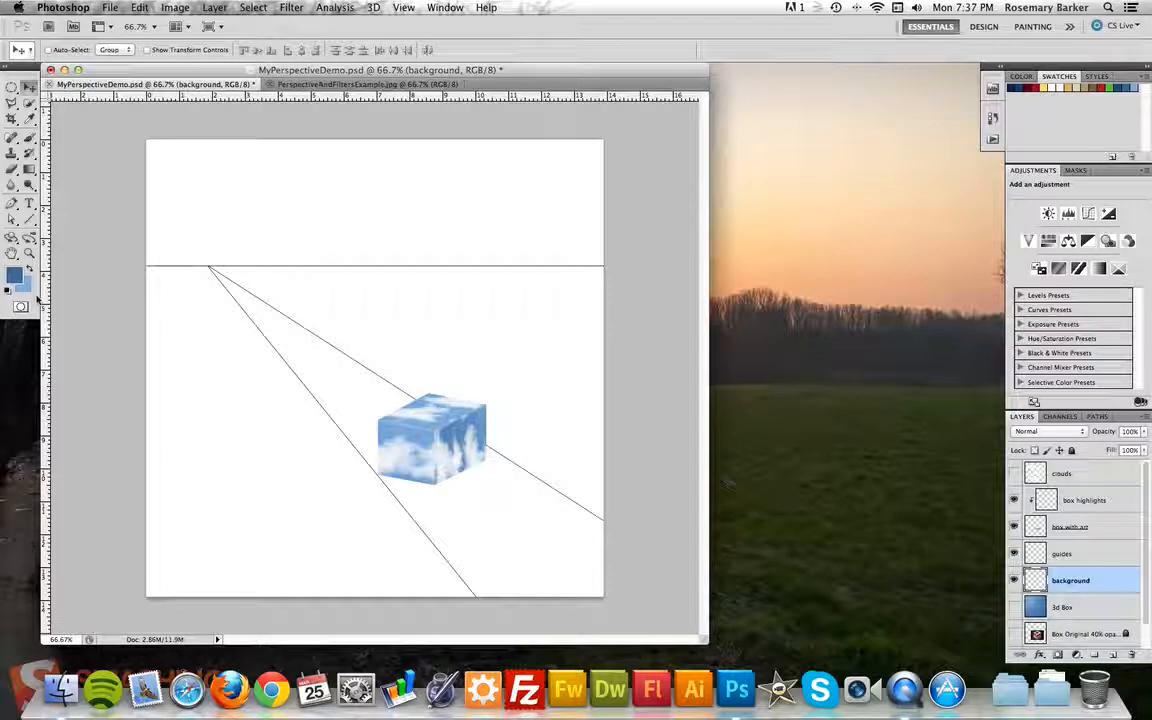
click(28, 268)
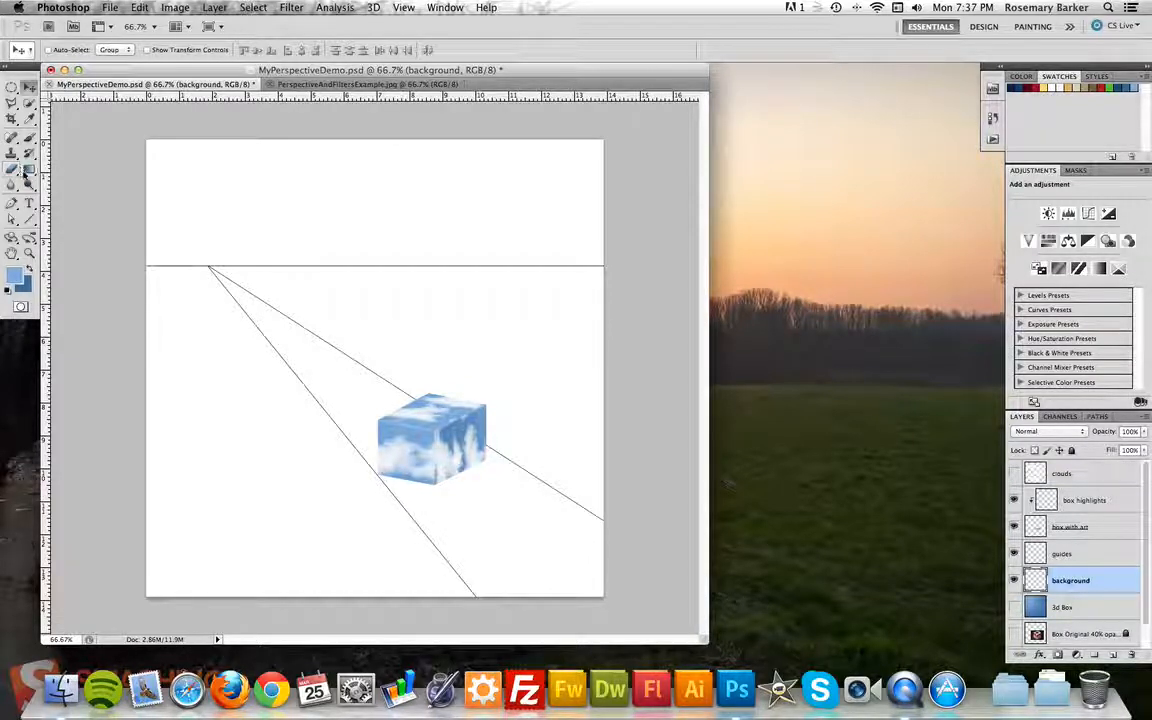
Fill the background layer with a radial light-to-dark blue gradient running from the vanishing point past the box toward the lower-right corner.
click(27, 170)
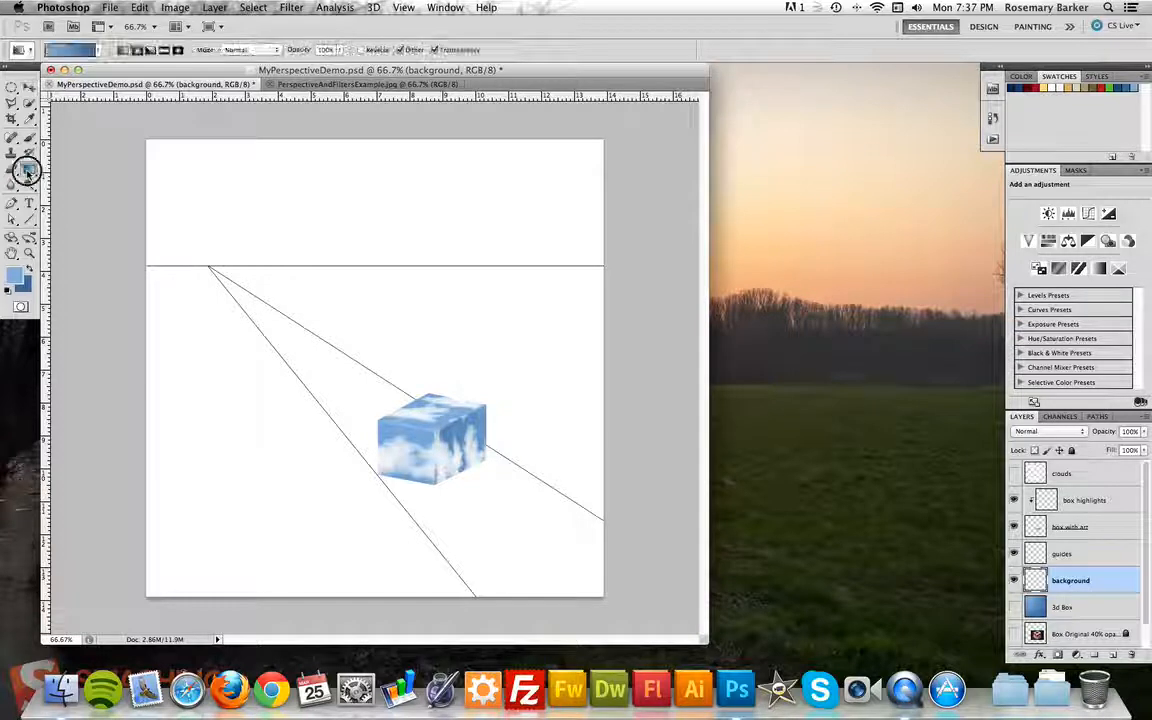
click(138, 50)
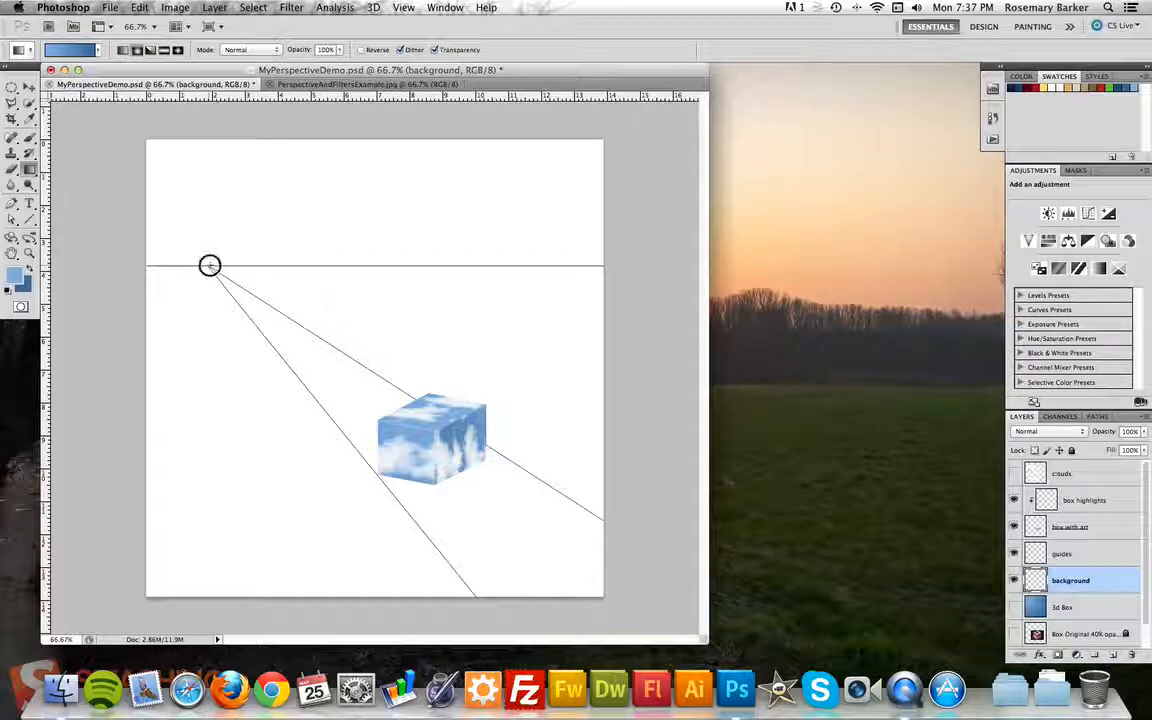
drag(211, 265, 488, 520)
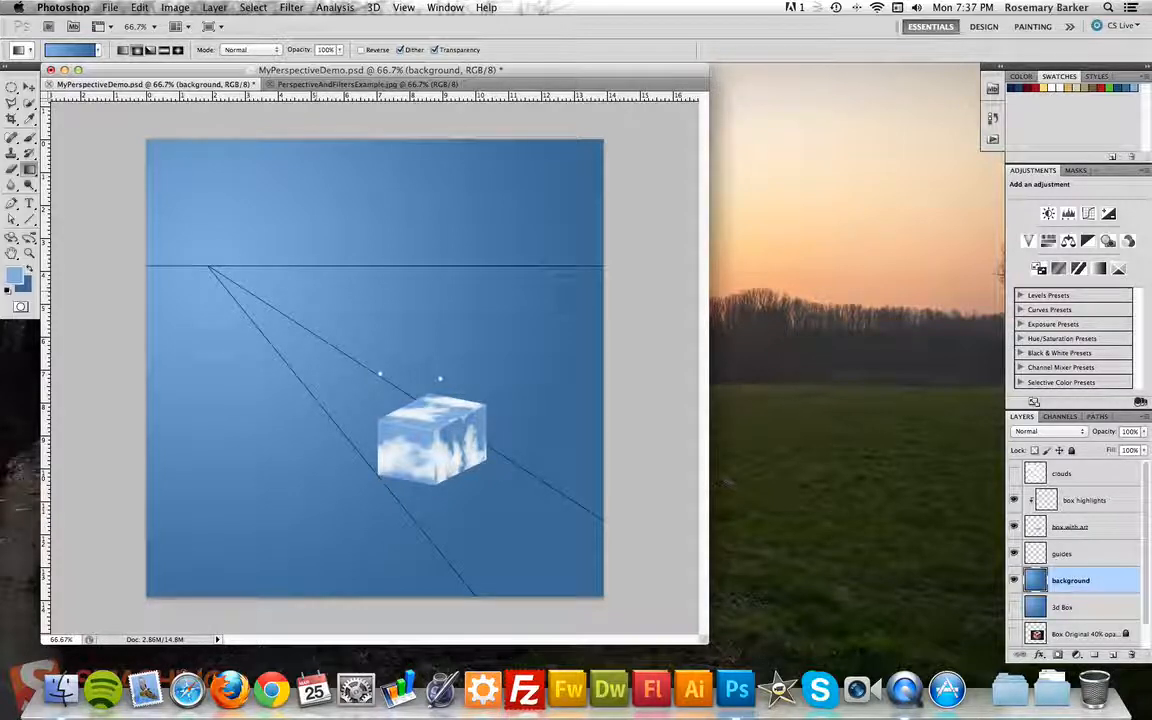
Erase the stray white specks above the box on the box with art layer.
click(1114, 529)
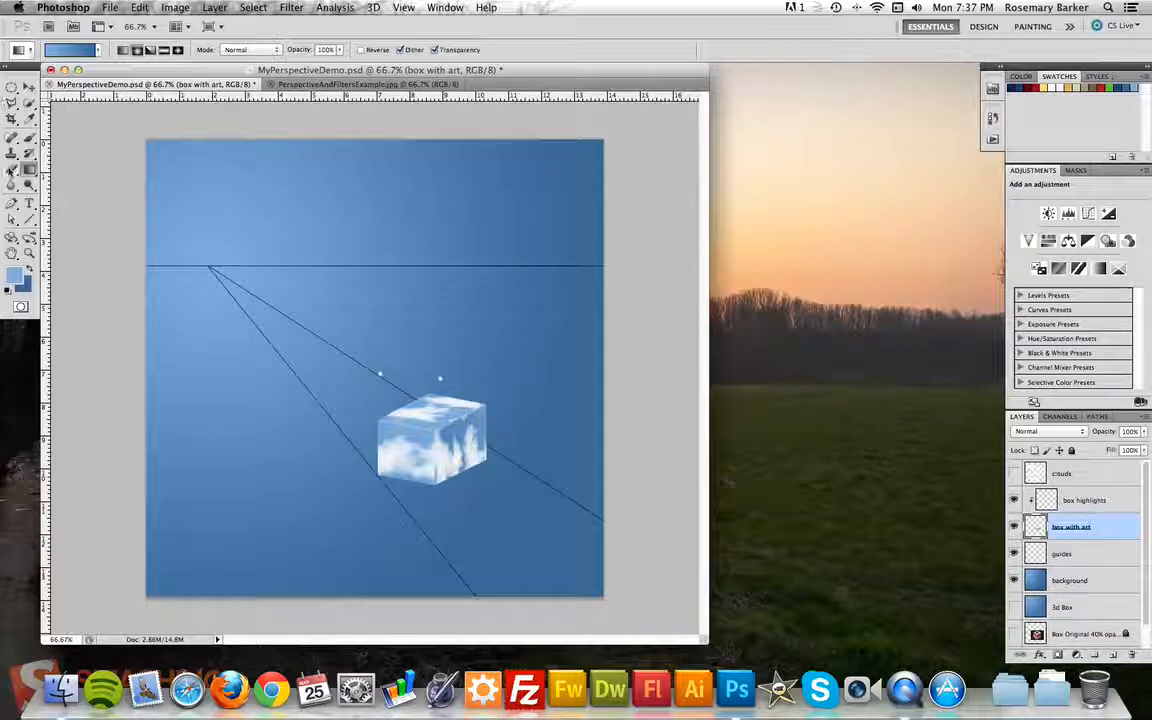
click(12, 168)
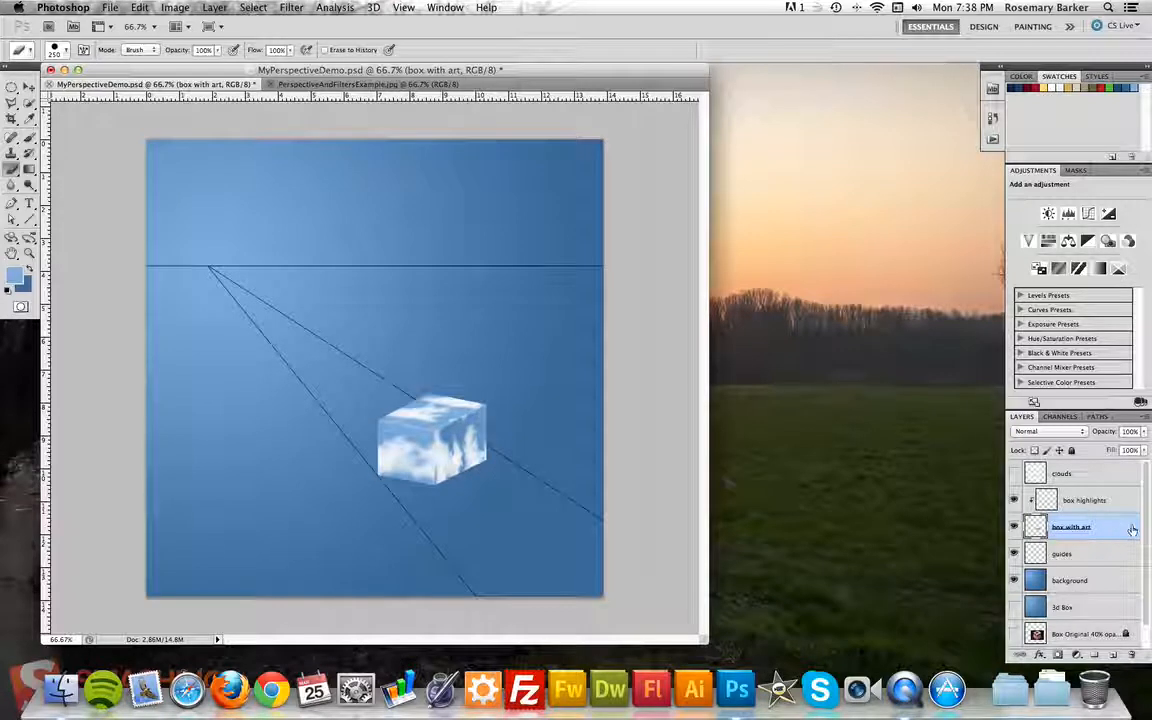
Create a new layer directly above guides and name it "box shadow".
click(1098, 553)
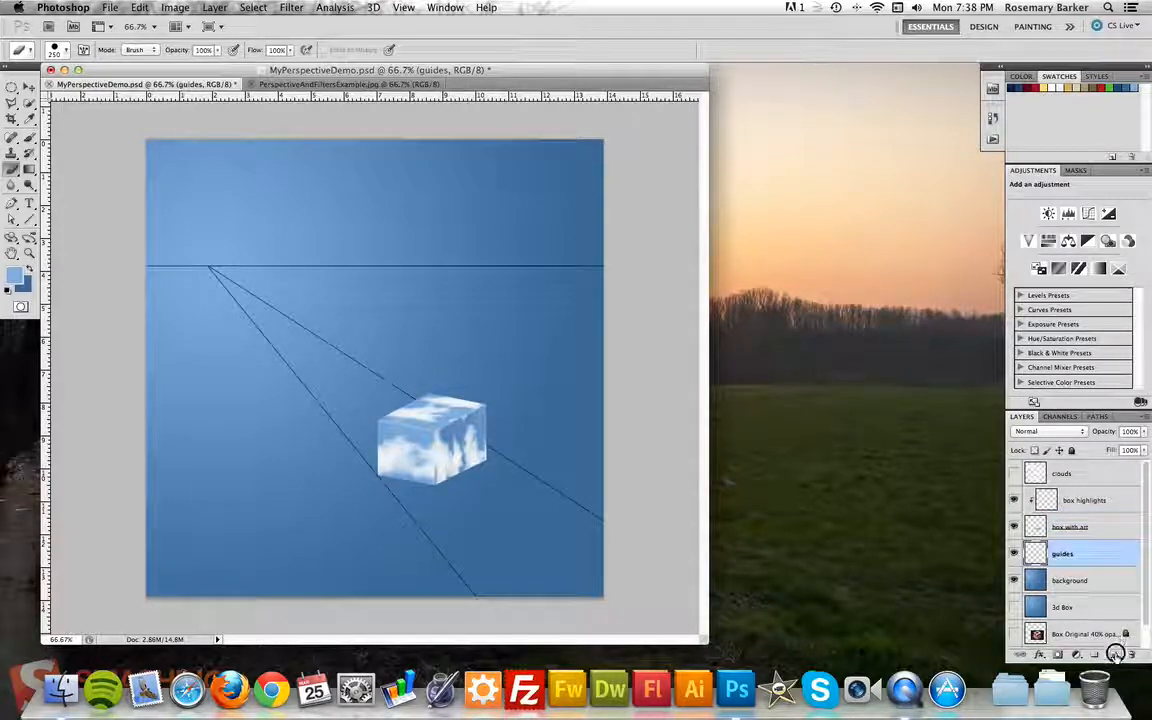
click(1113, 654)
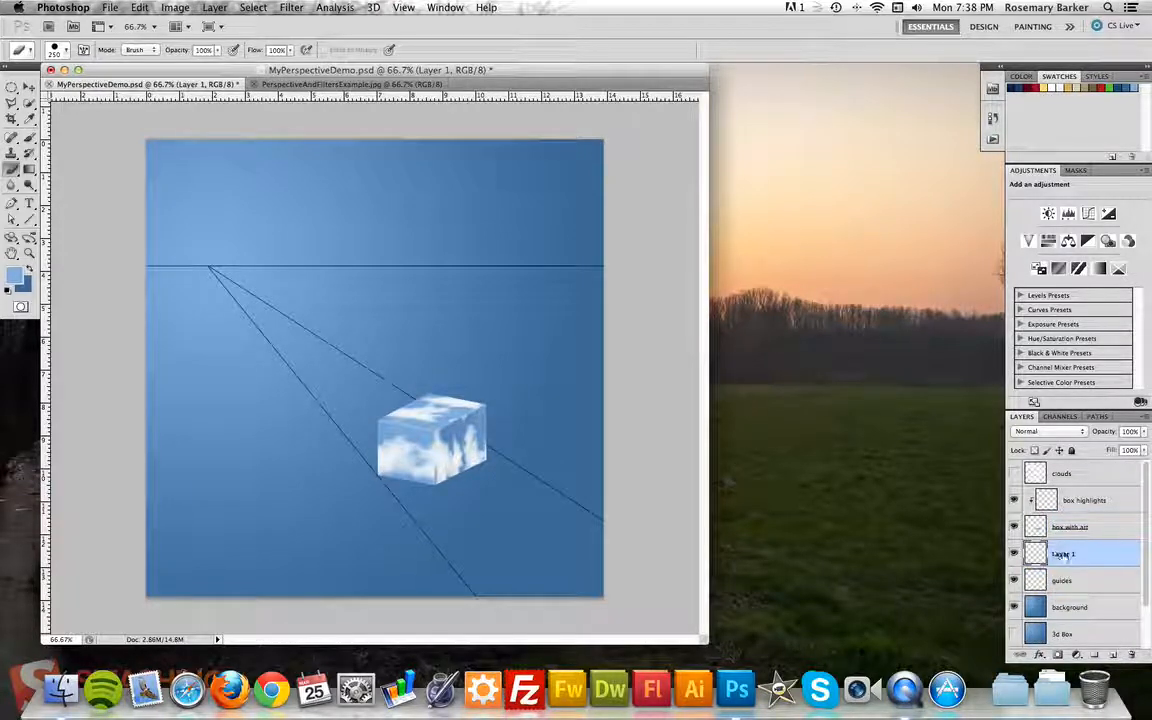
double_click(1063, 554)
text(b)
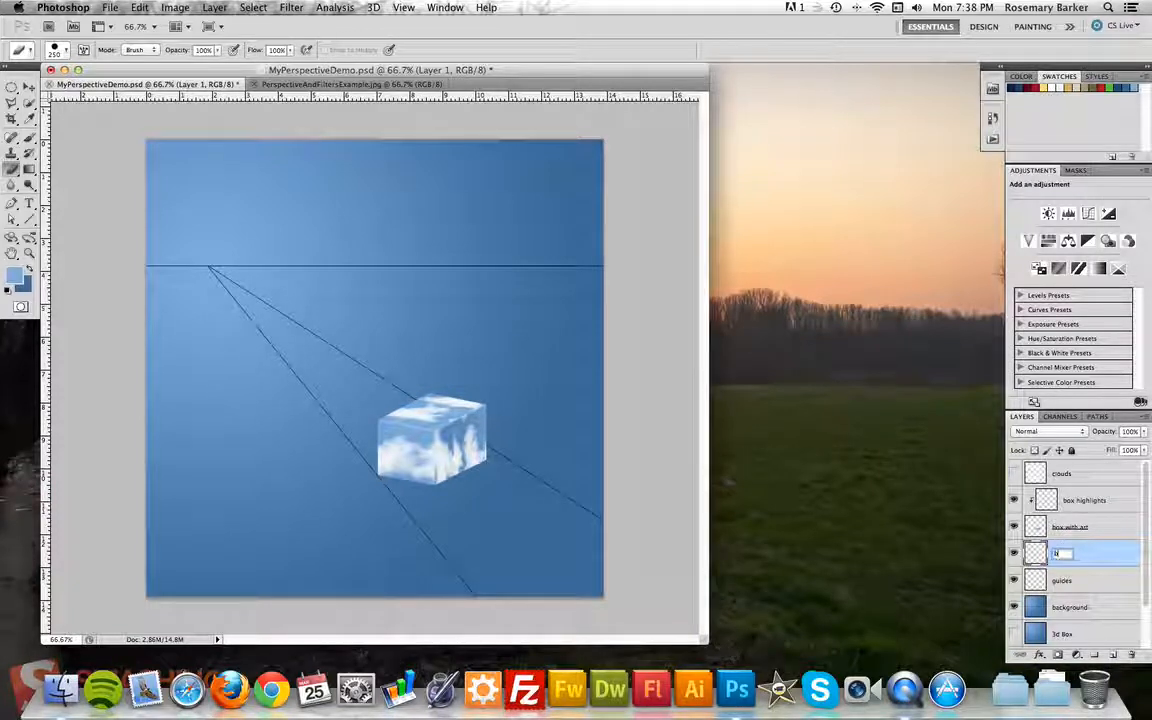
text(ox shadow)
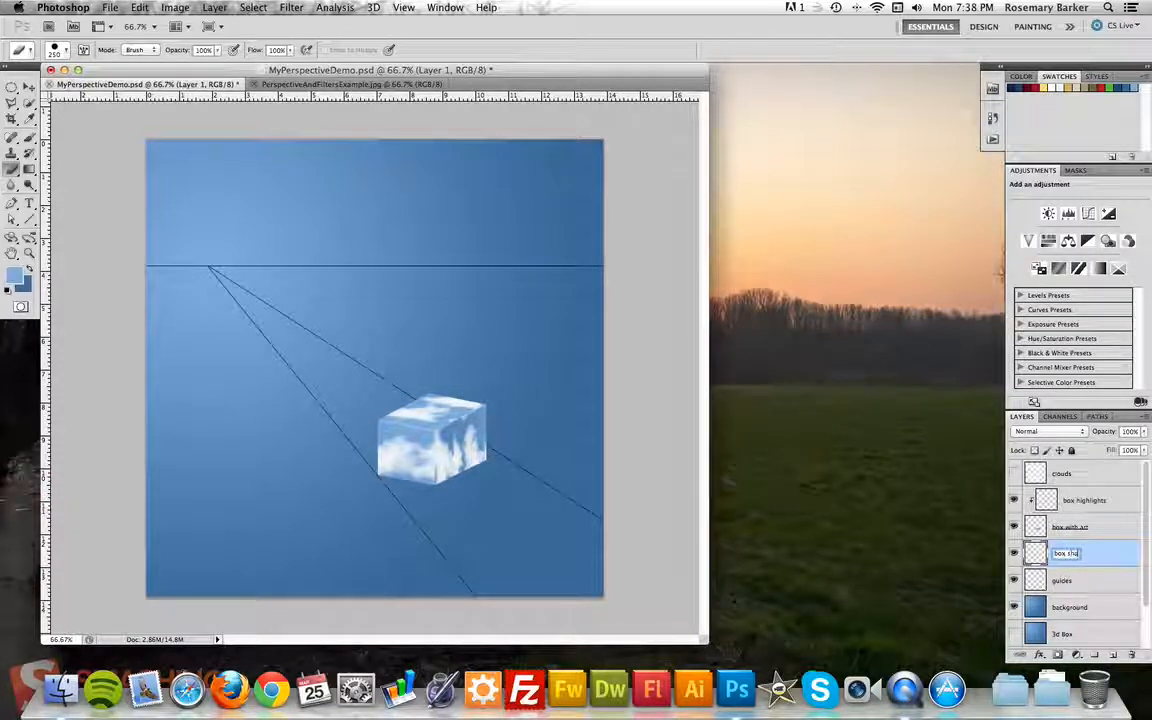
key(Return)
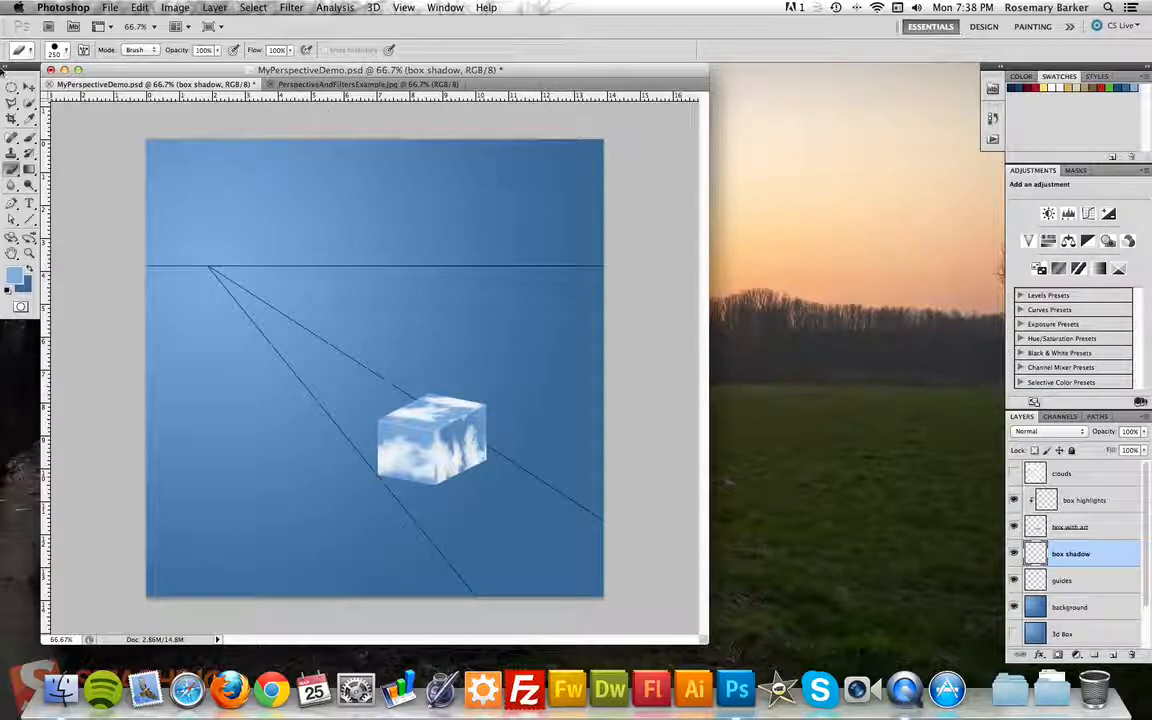
Outline the shadow area with the Polygonal Lasso, from the box's lower edges along both guide lines to the canvas edges.
click(11, 104)
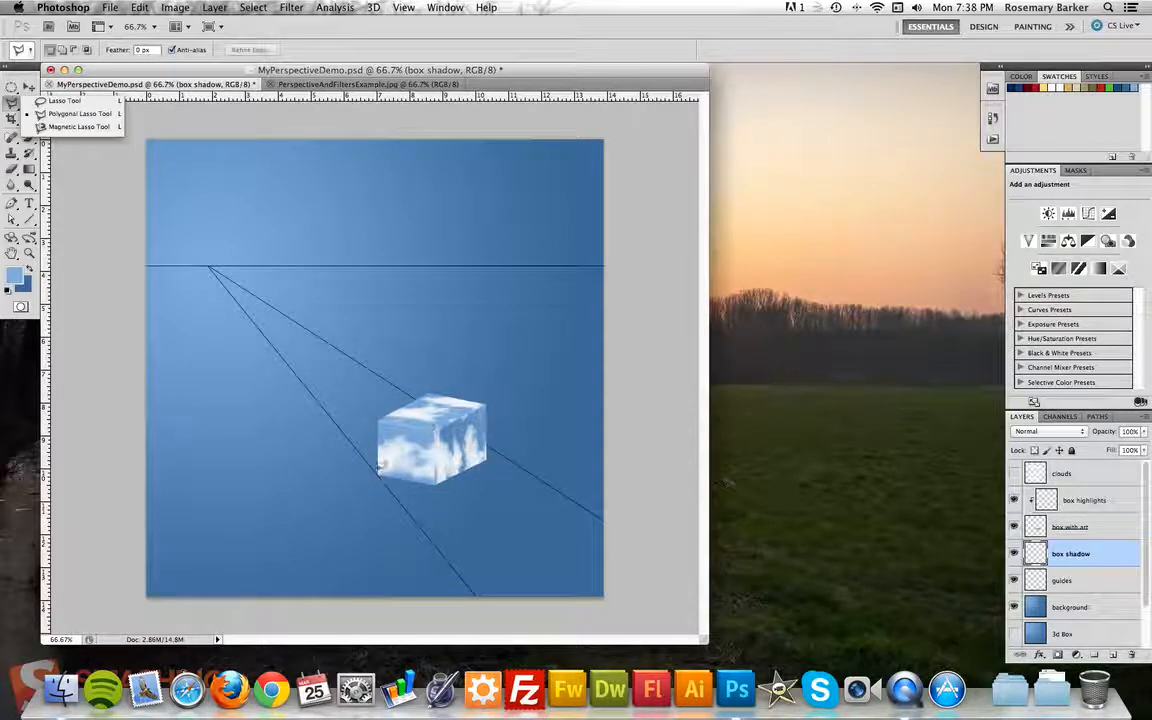
click(380, 466)
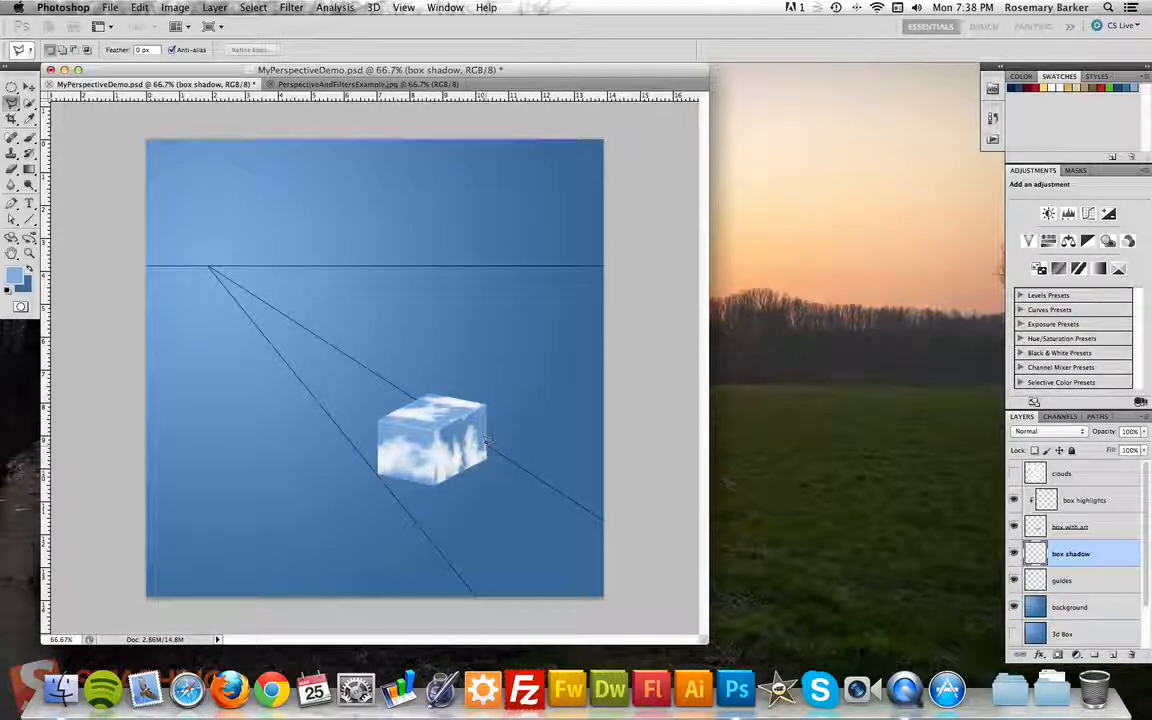
click(607, 518)
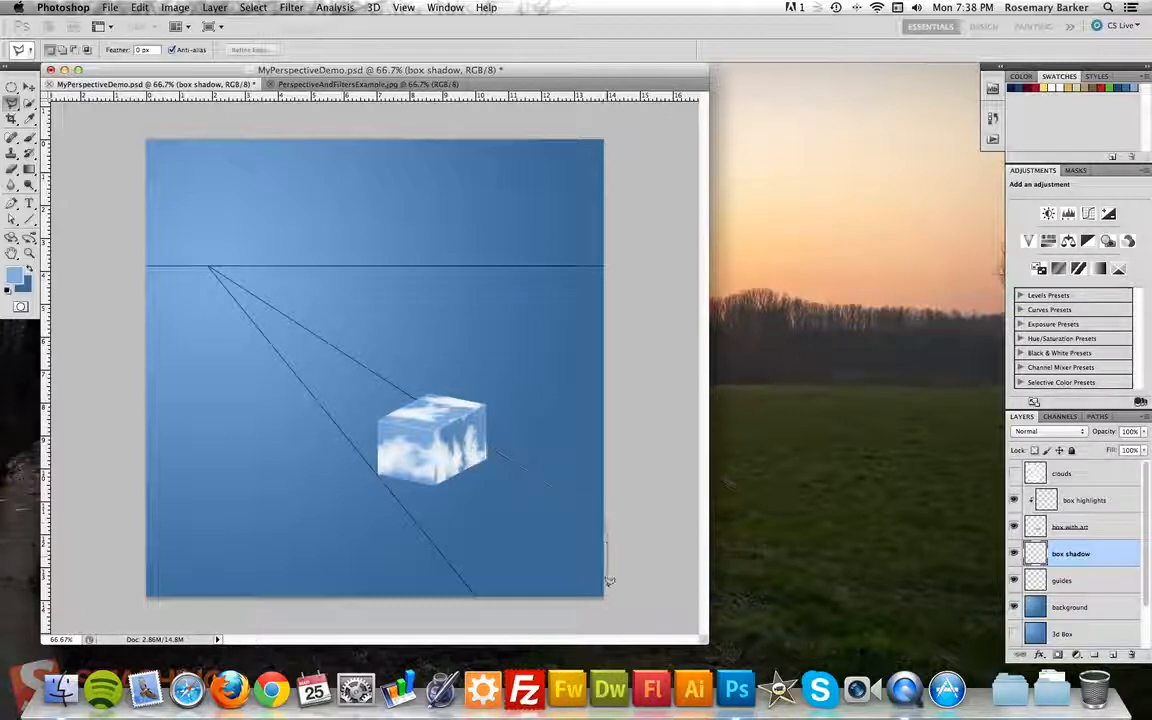
click(605, 604)
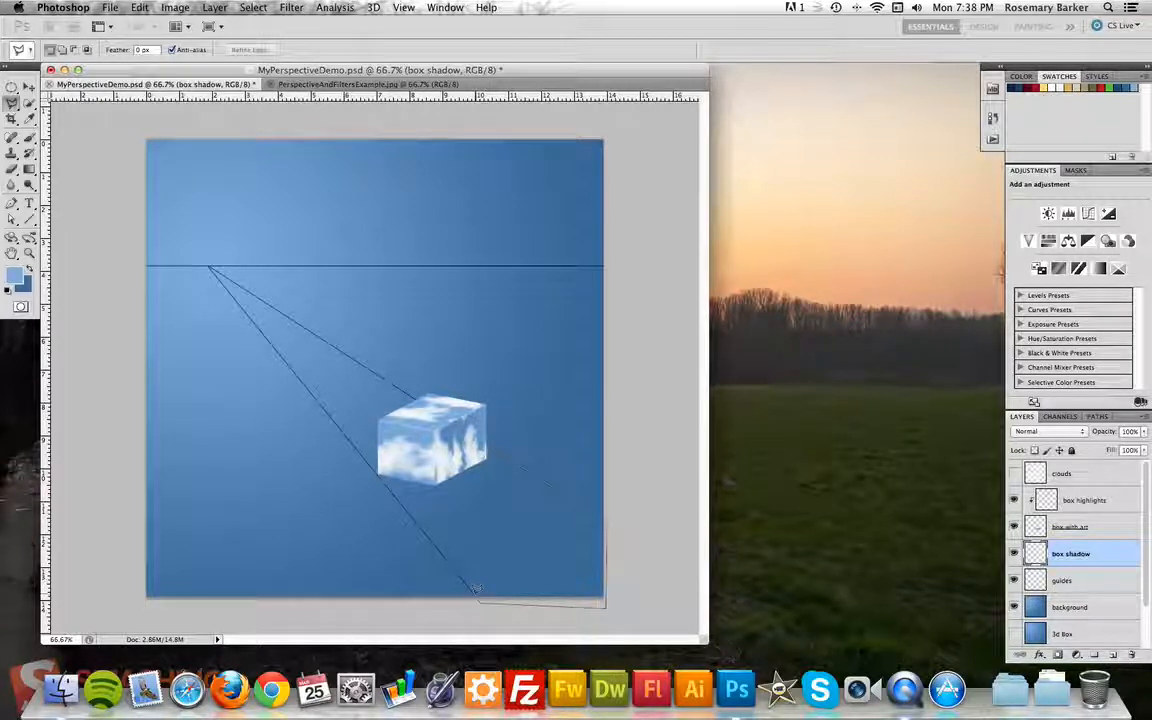
click(380, 470)
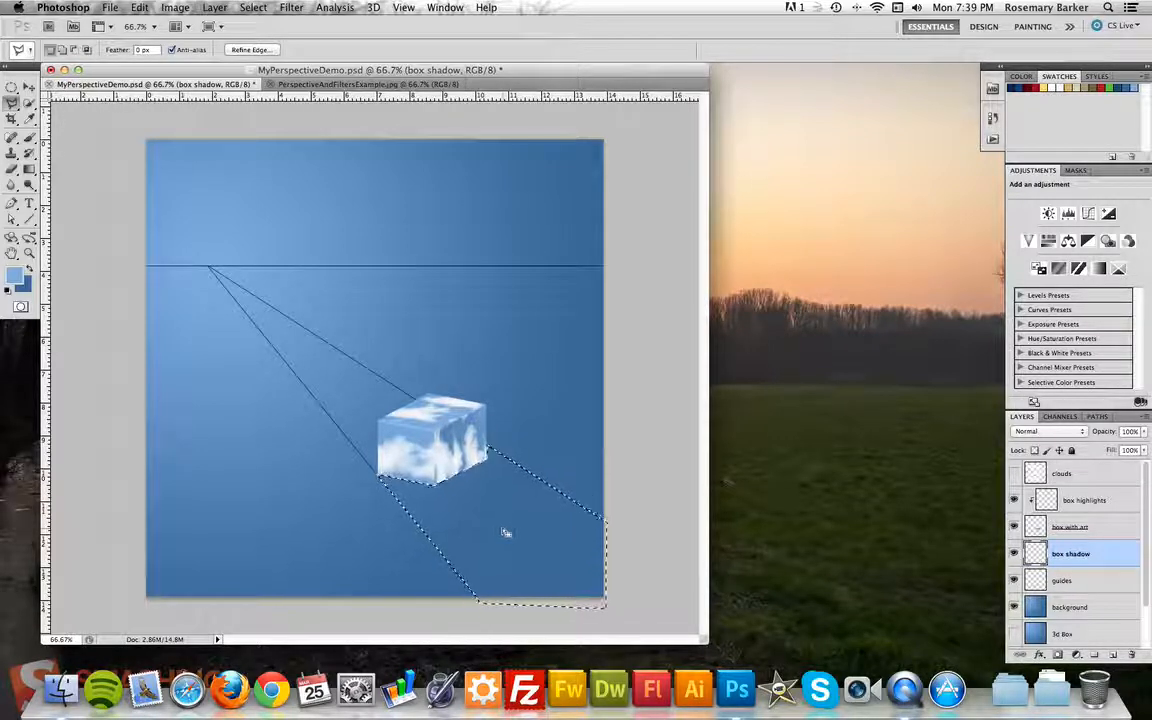
Set the foreground colour to dark grey #535658.
click(16, 280)
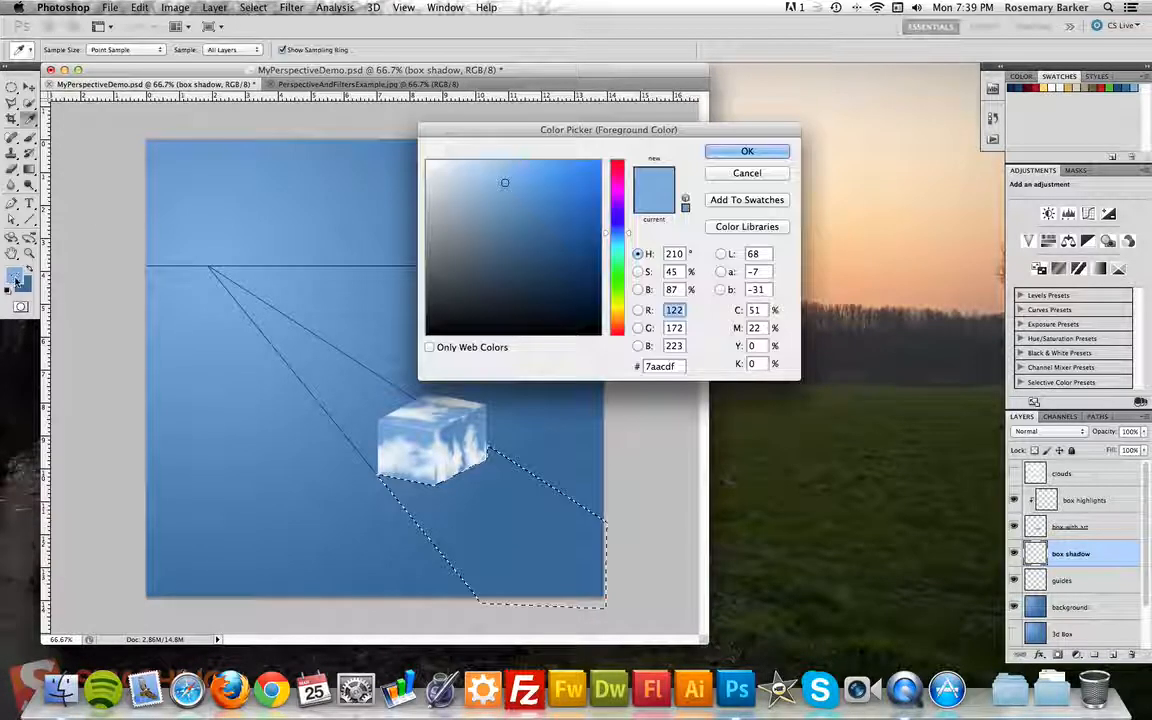
click(436, 246)
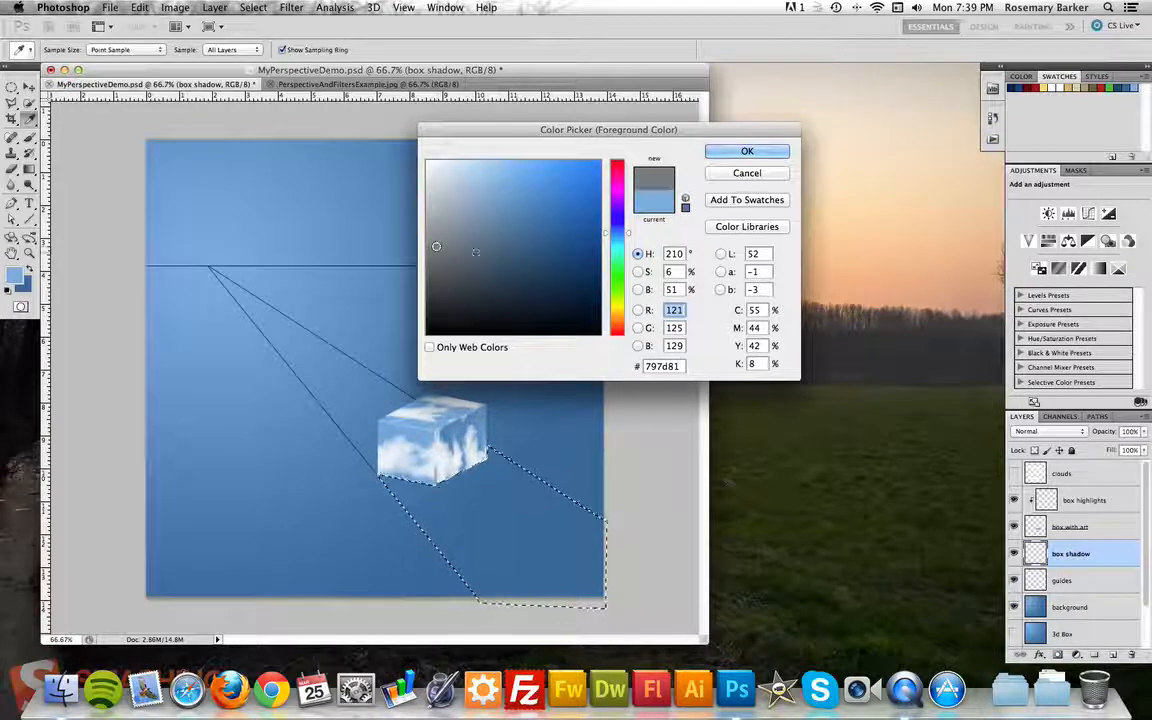
click(435, 274)
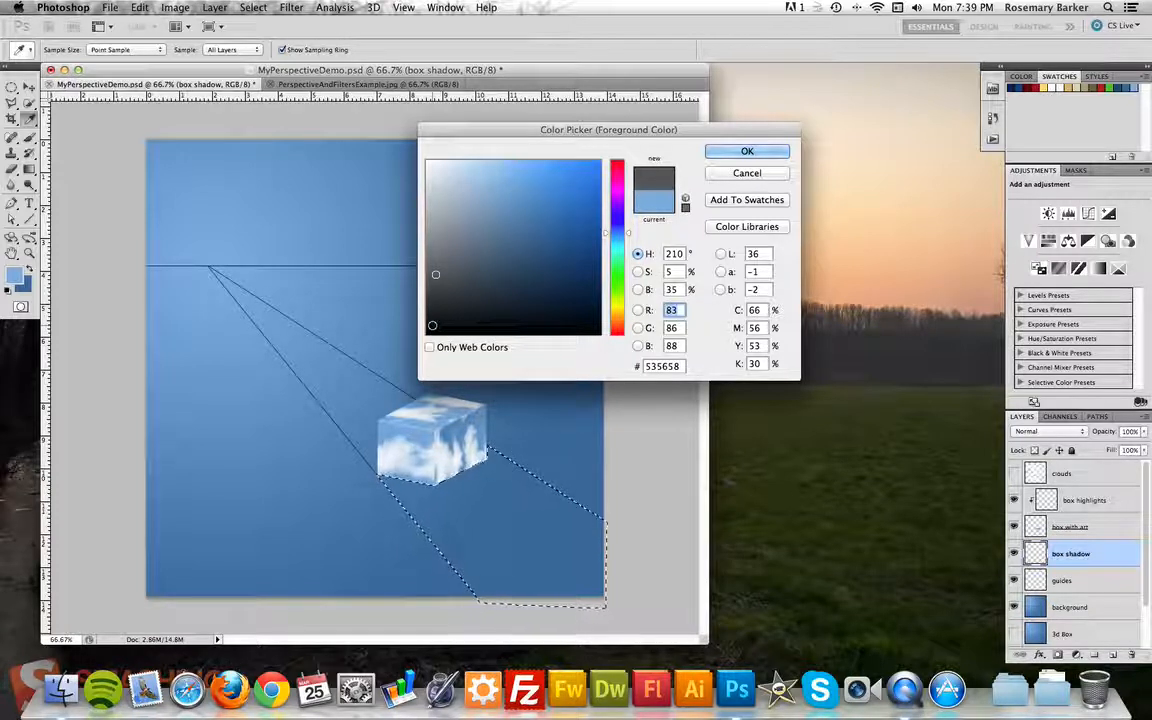
click(738, 151)
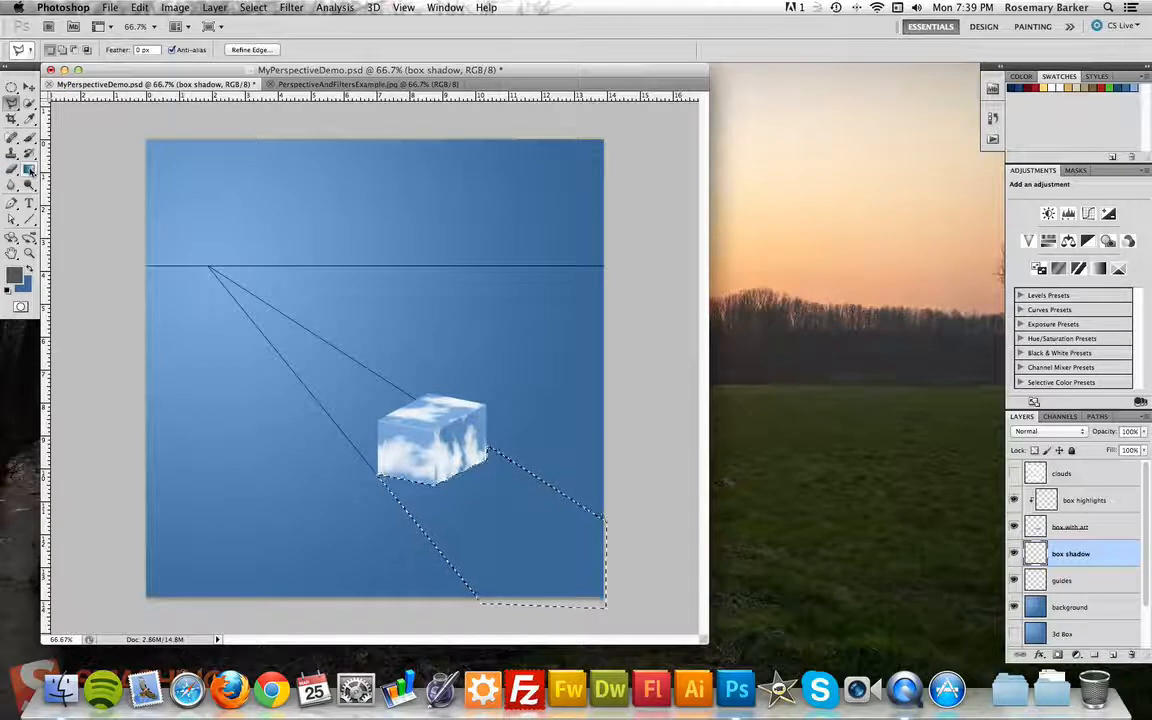
Fill the shadow selection with the dark grey foreground colour using the Paint Bucket, and deselect it.
click(28, 170)
click(85, 180)
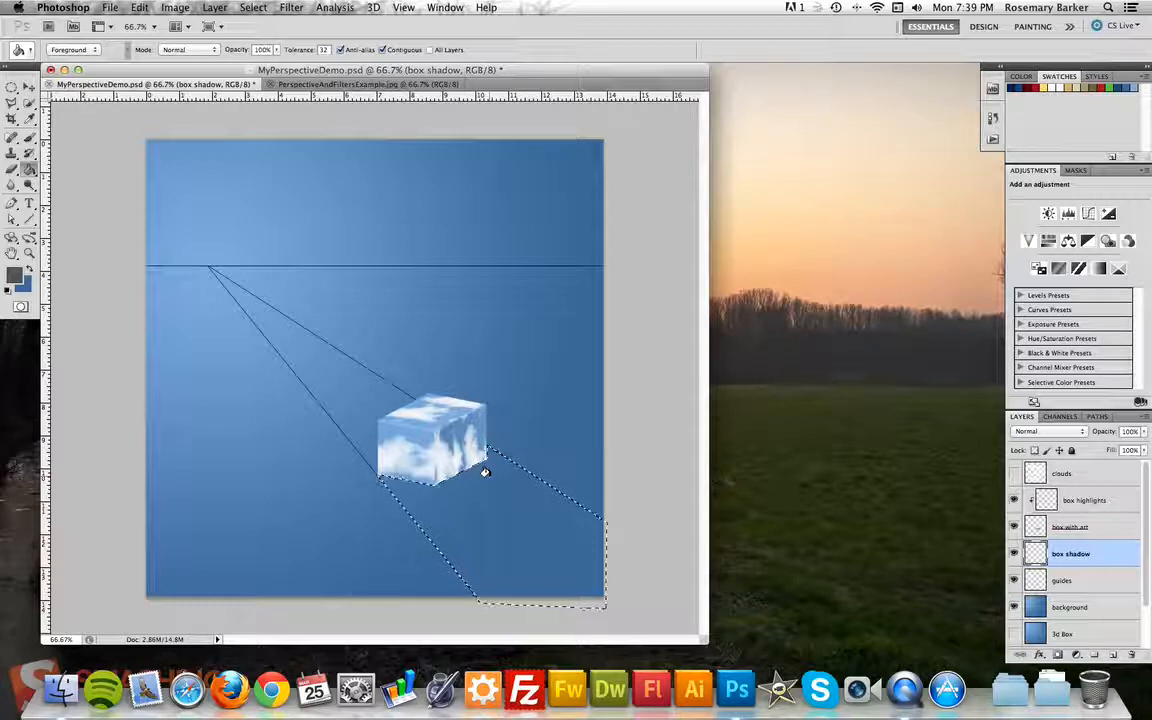
click(465, 540)
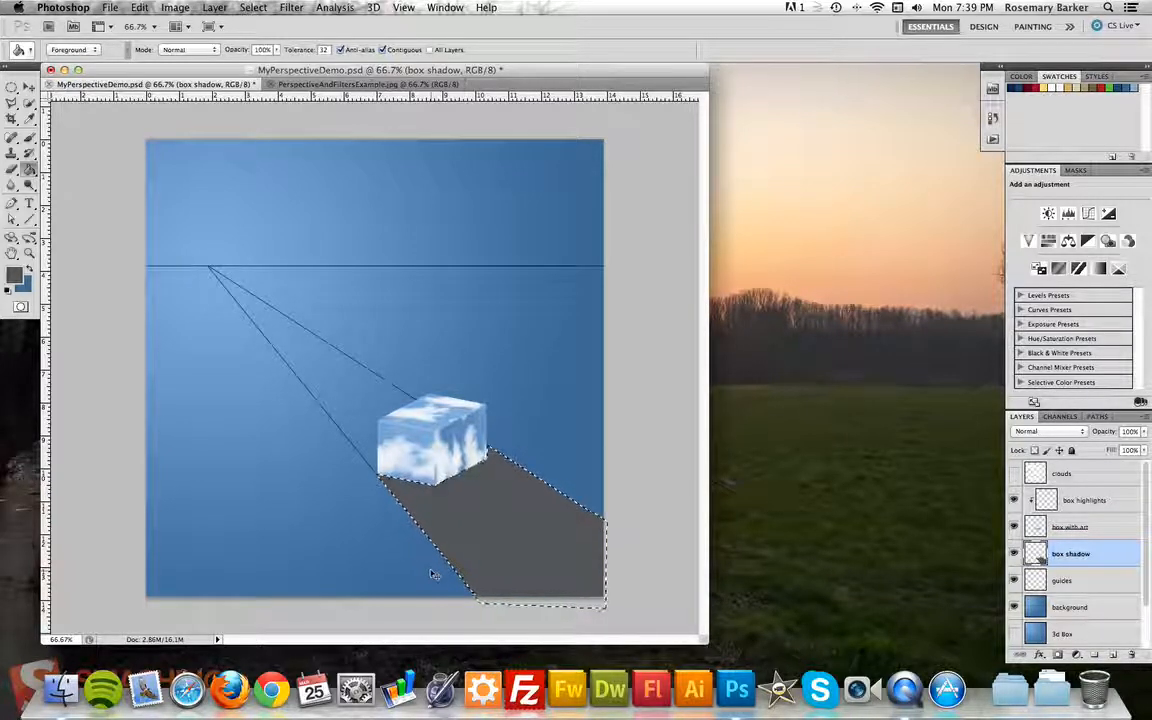
key(super+d)
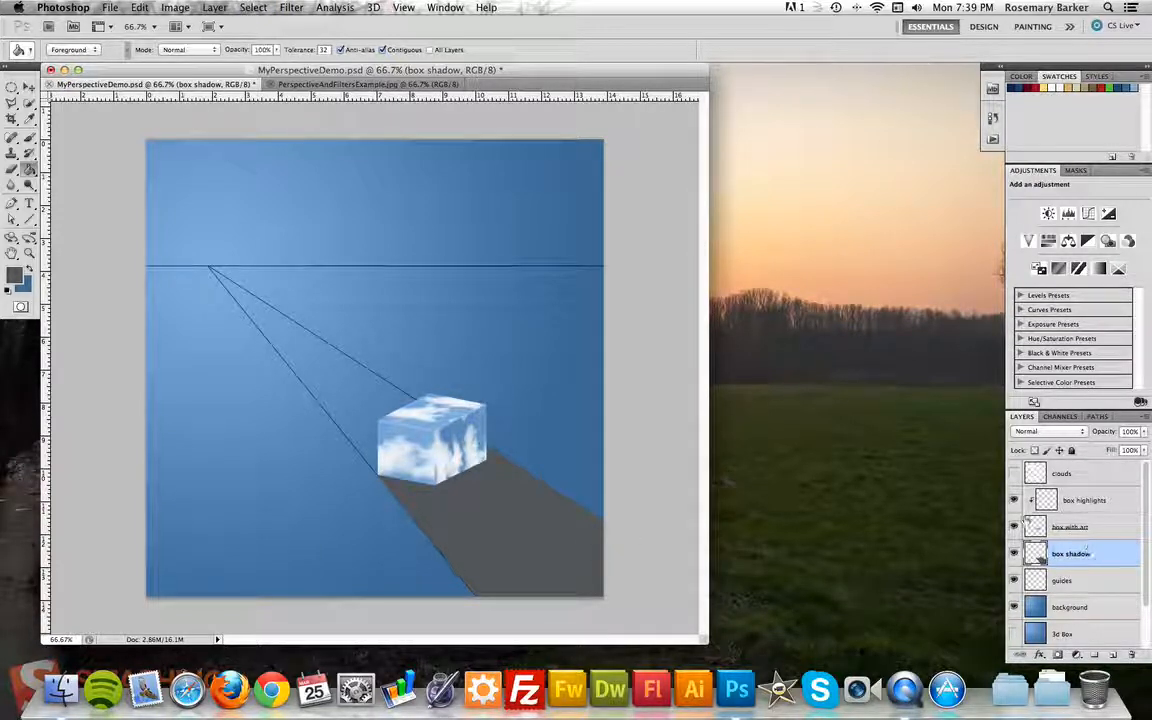
Hide the guides layer and apply a Gaussian Blur with a 5.9-pixel radius to the box shadow layer.
click(1013, 581)
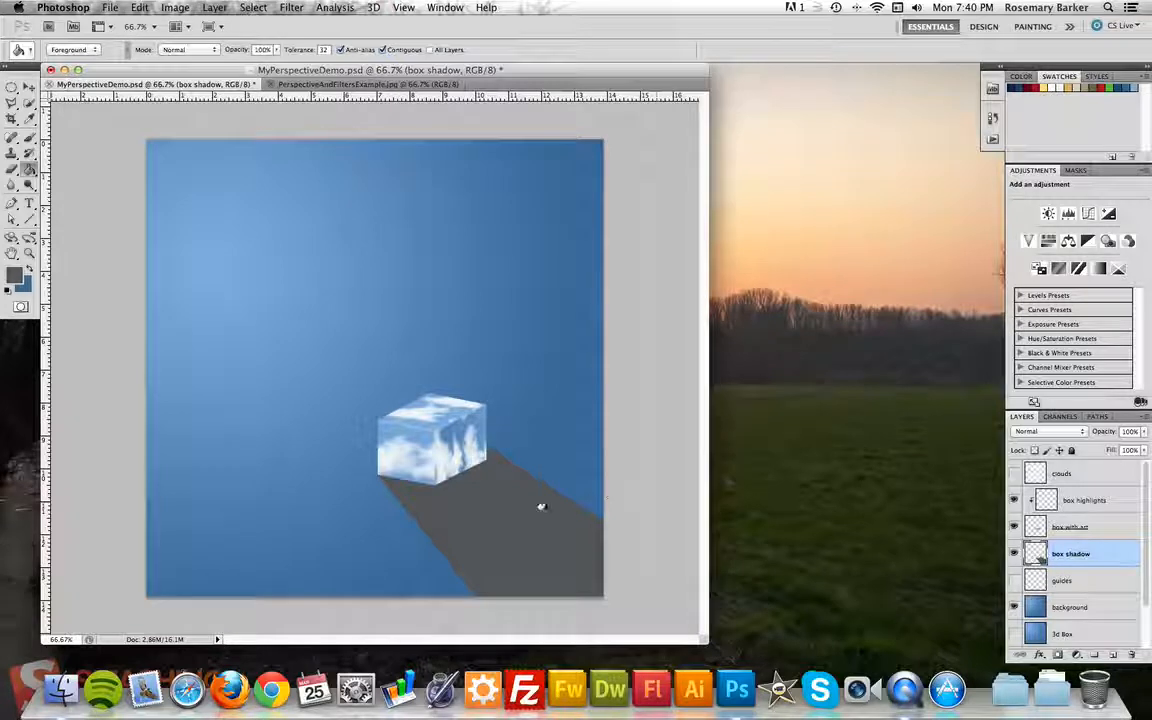
click(300, 7)
mouse_move(311, 154)
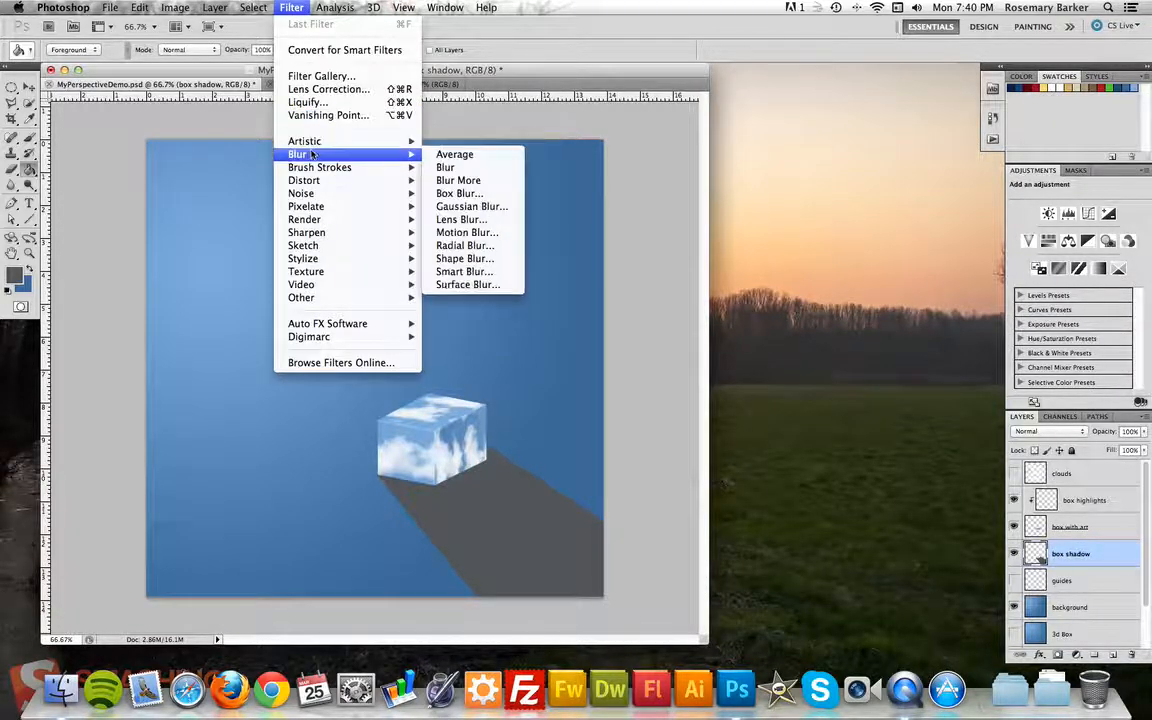
click(490, 206)
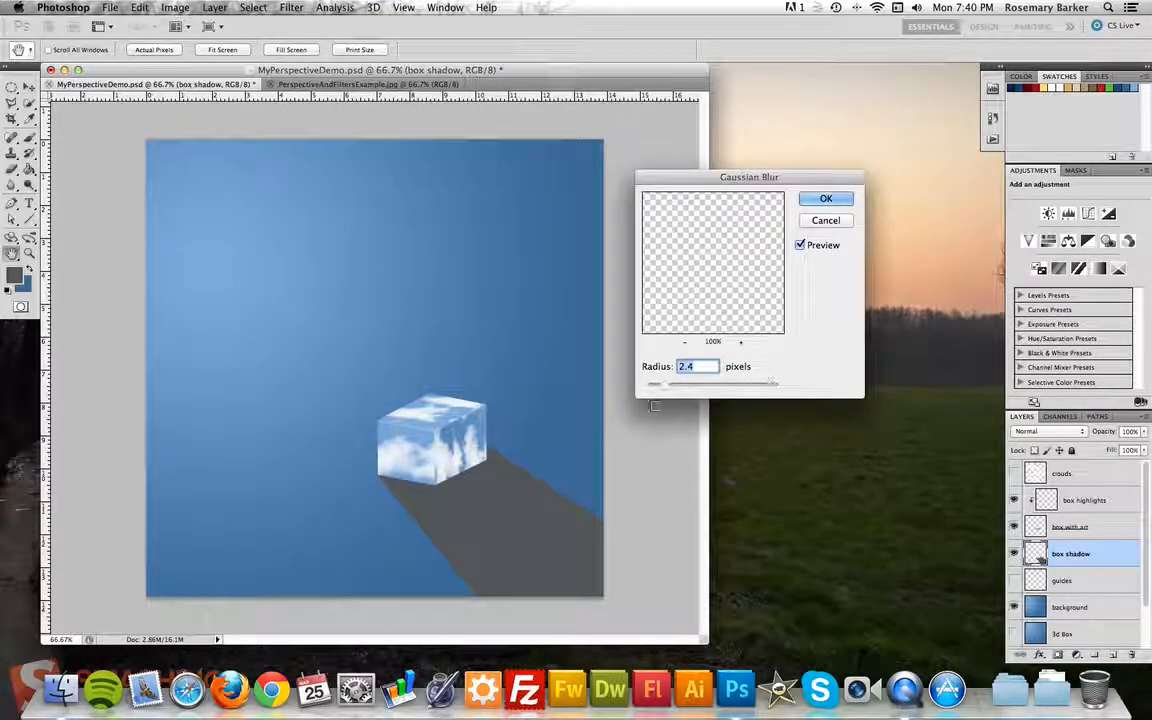
drag(663, 388, 685, 391)
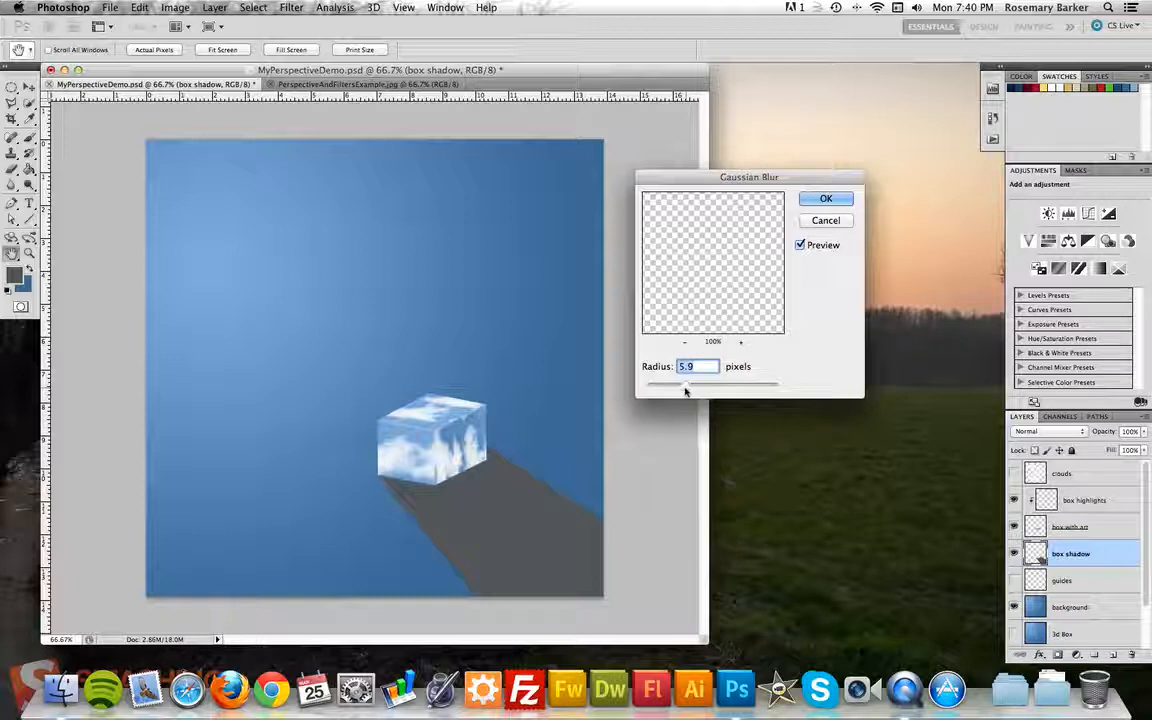
click(826, 198)
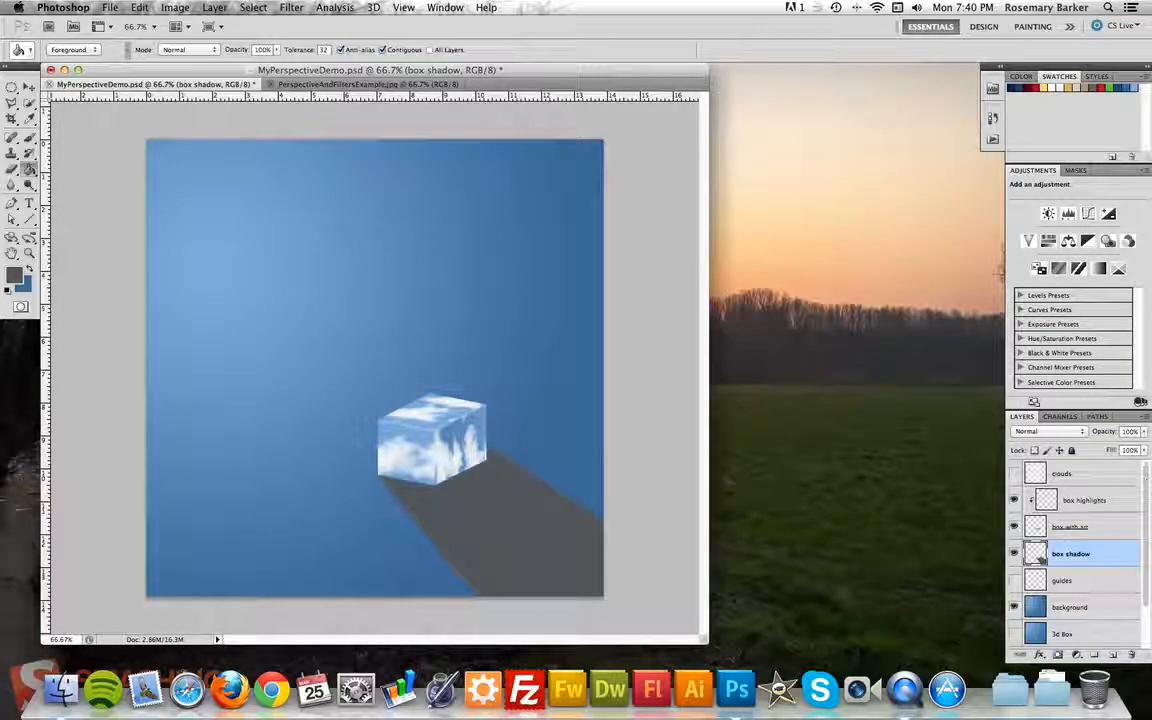
Lower the box shadow layer's opacity to 59%.
click(1146, 432)
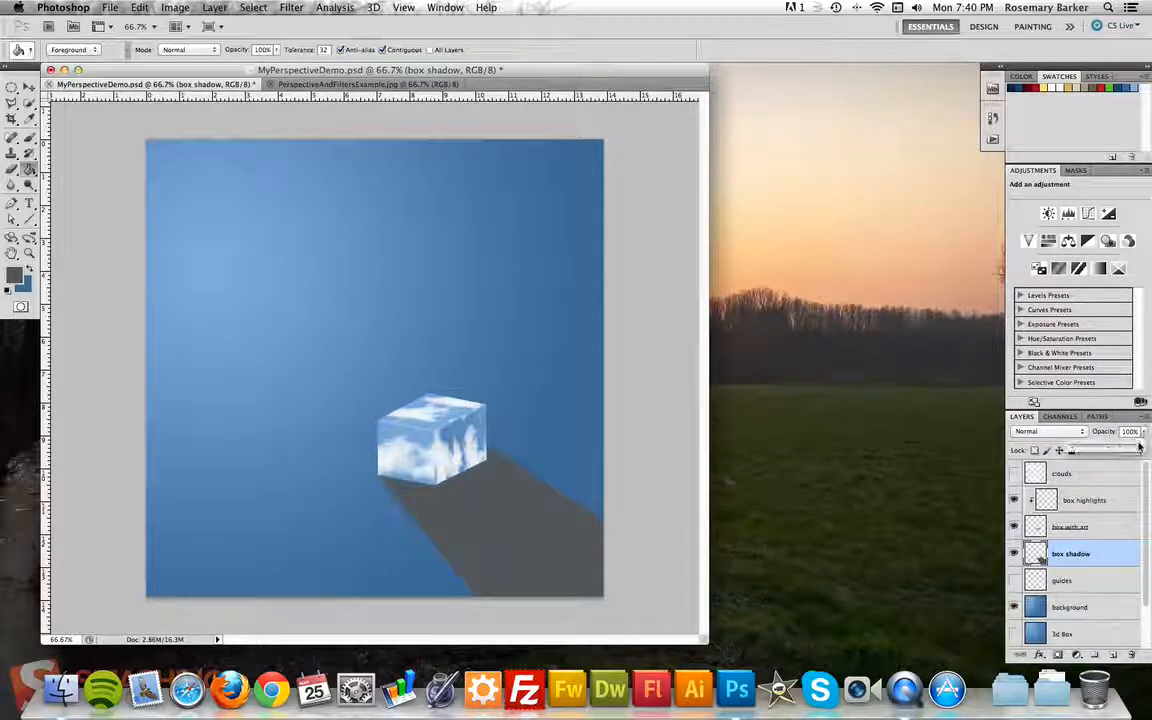
drag(1139, 449, 1112, 449)
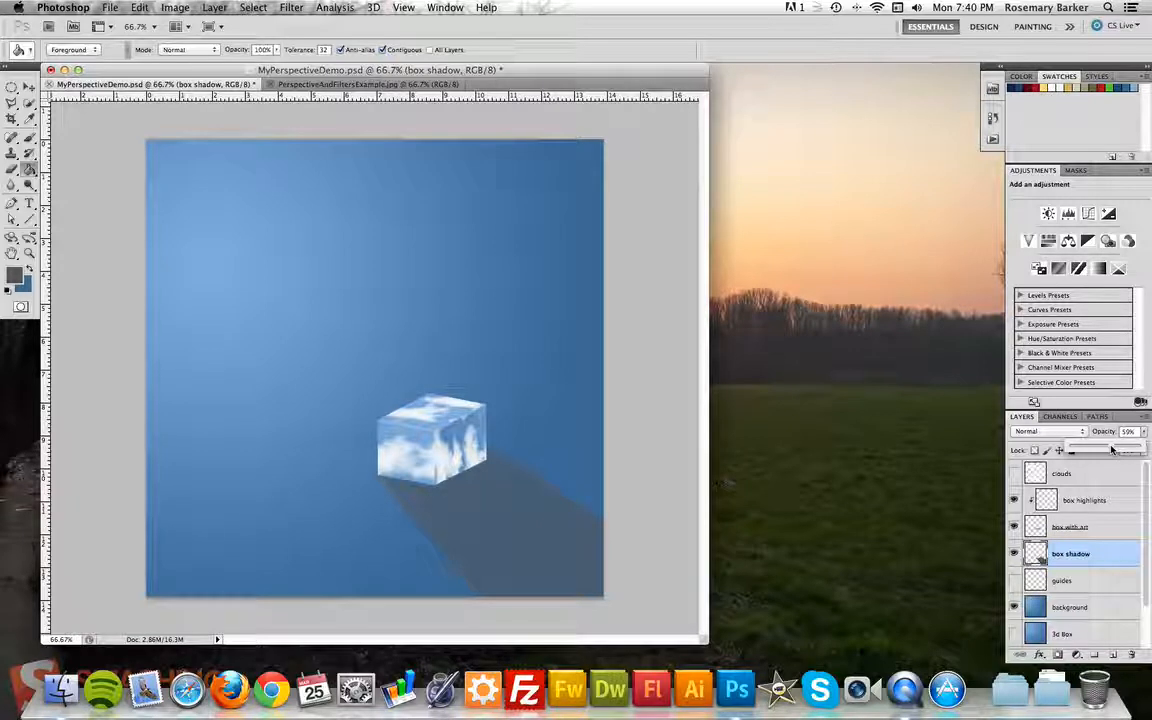
click(1108, 558)
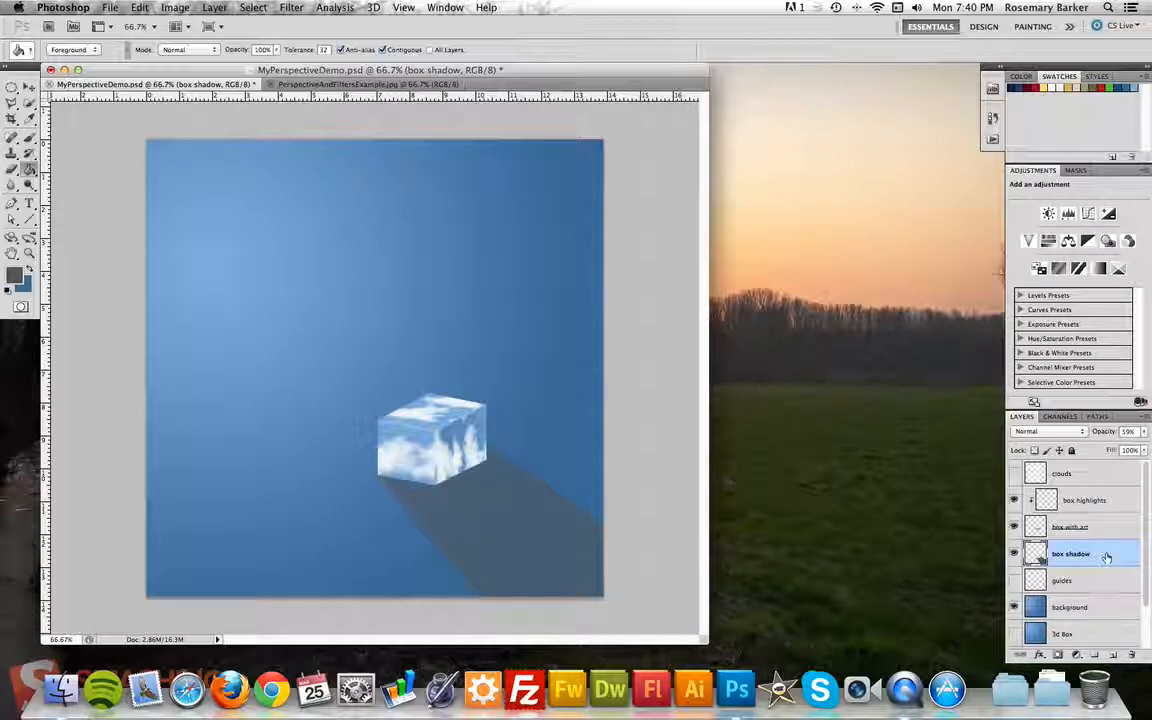
Add a Color Overlay layer style at 33% opacity to the box shadow layer.
key(h)
double_click(1106, 555)
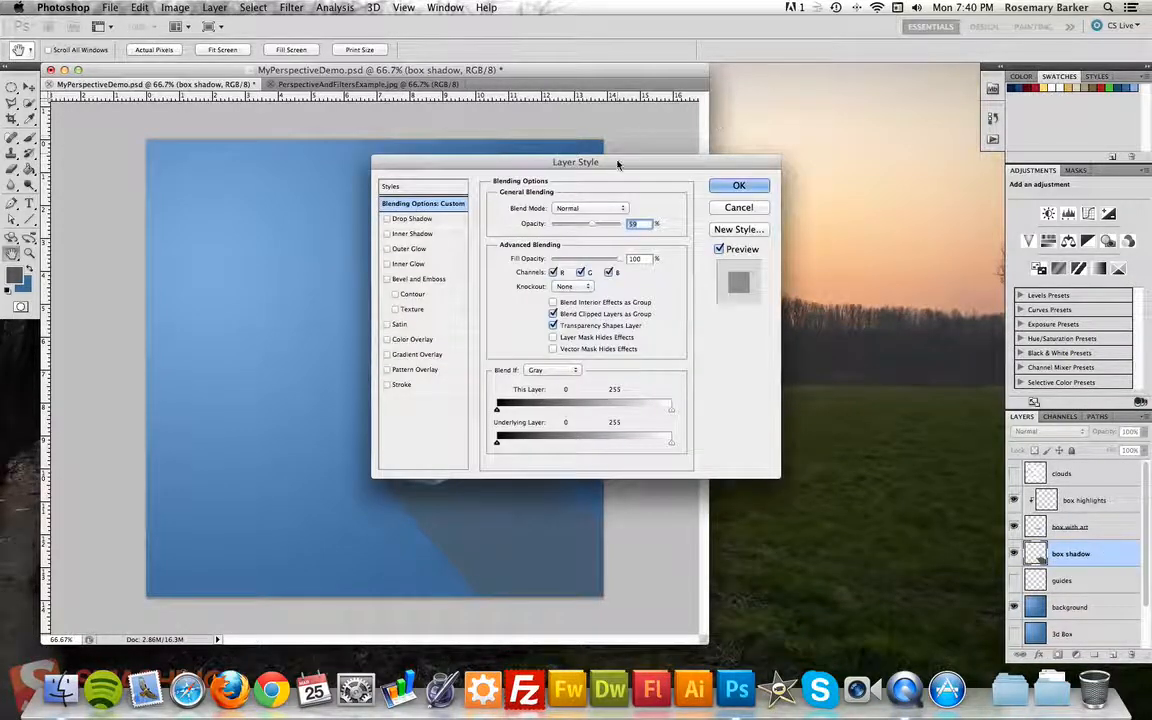
drag(617, 163, 736, 78)
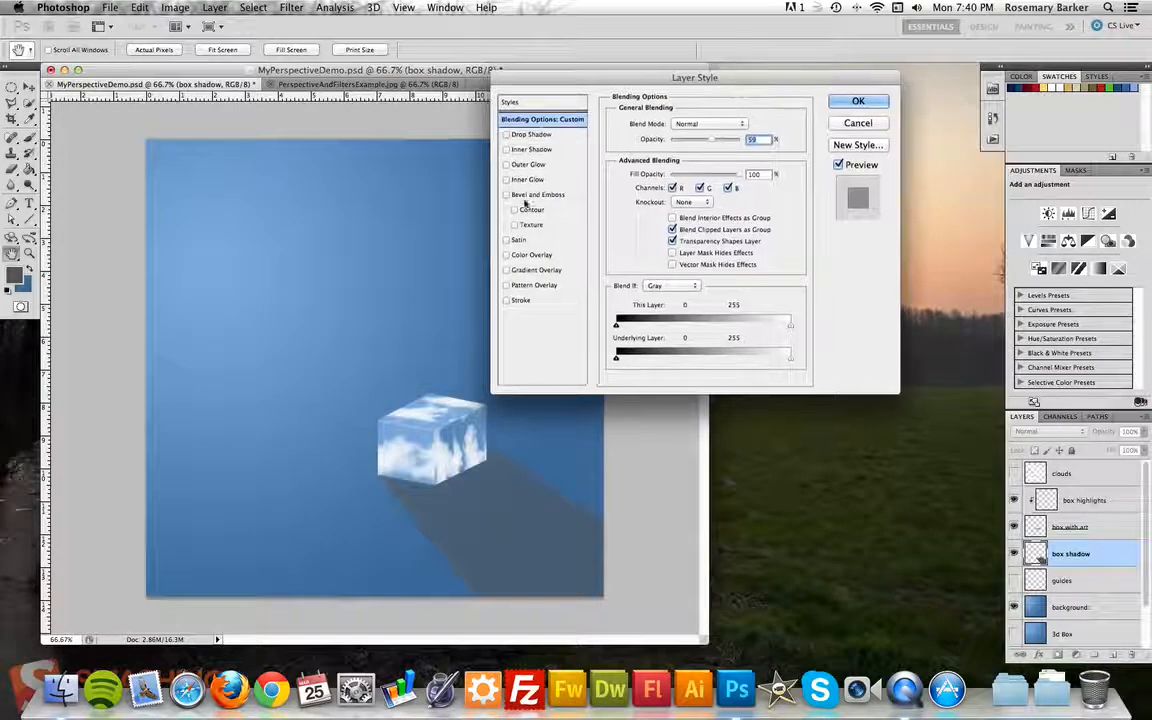
click(522, 256)
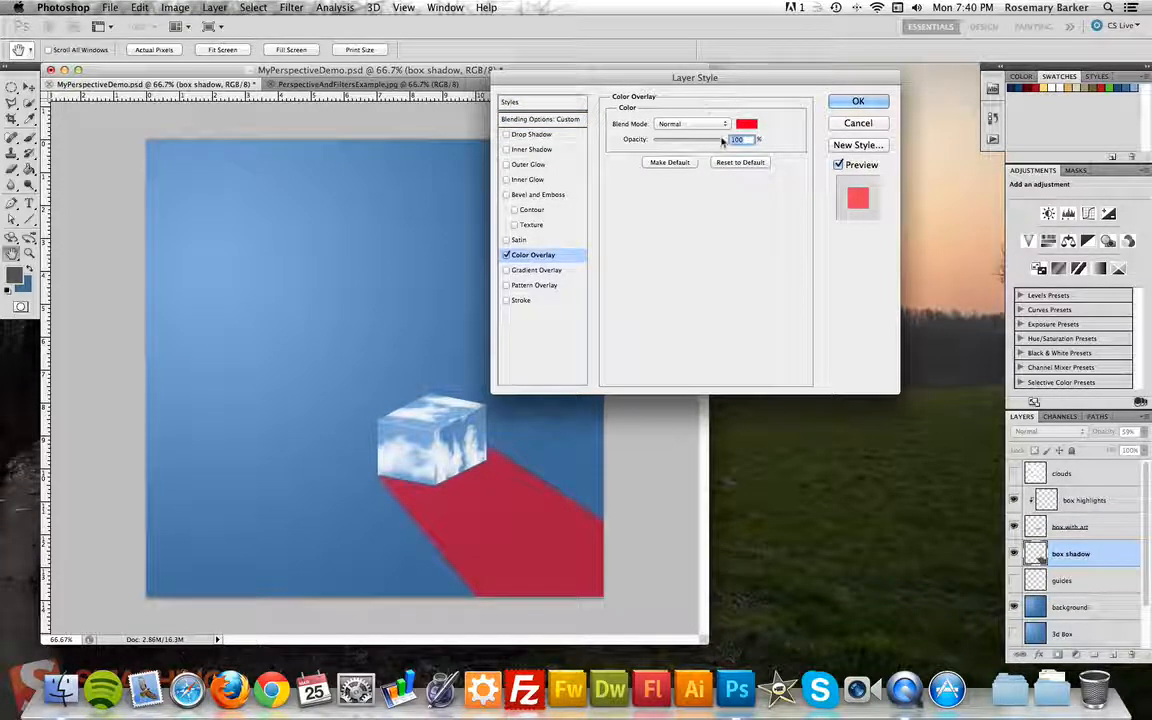
drag(722, 141, 669, 136)
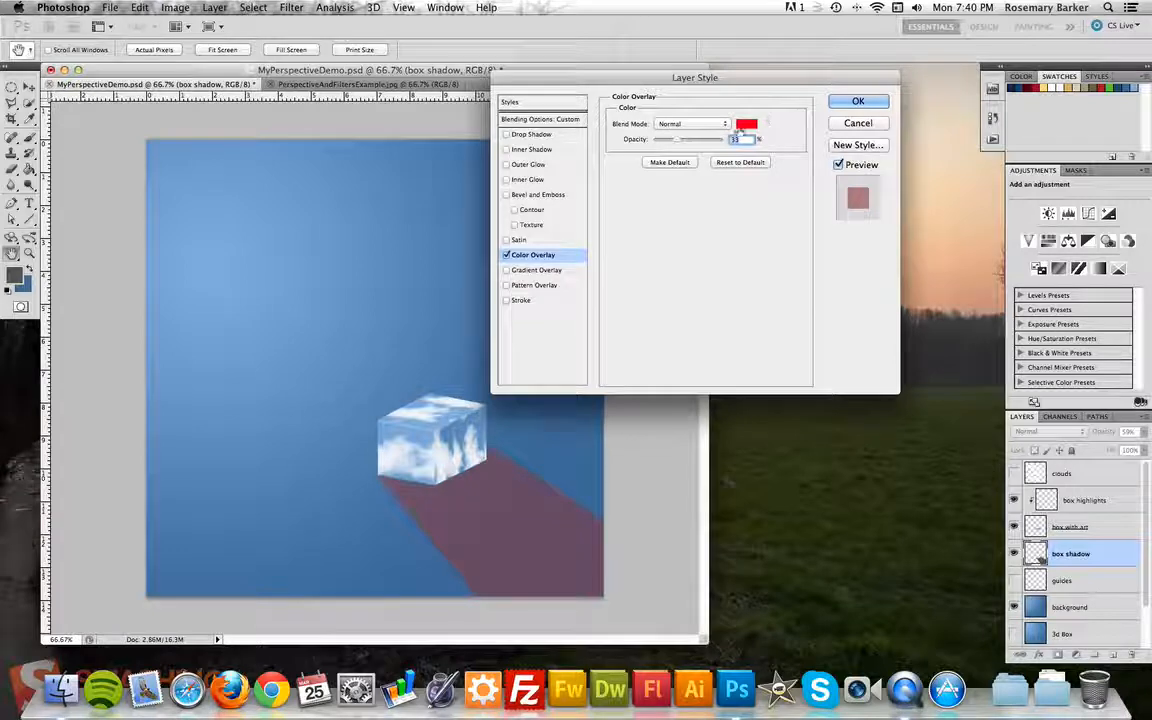
Set the overlay colour to dark grey #555555 and apply the layer style.
click(746, 124)
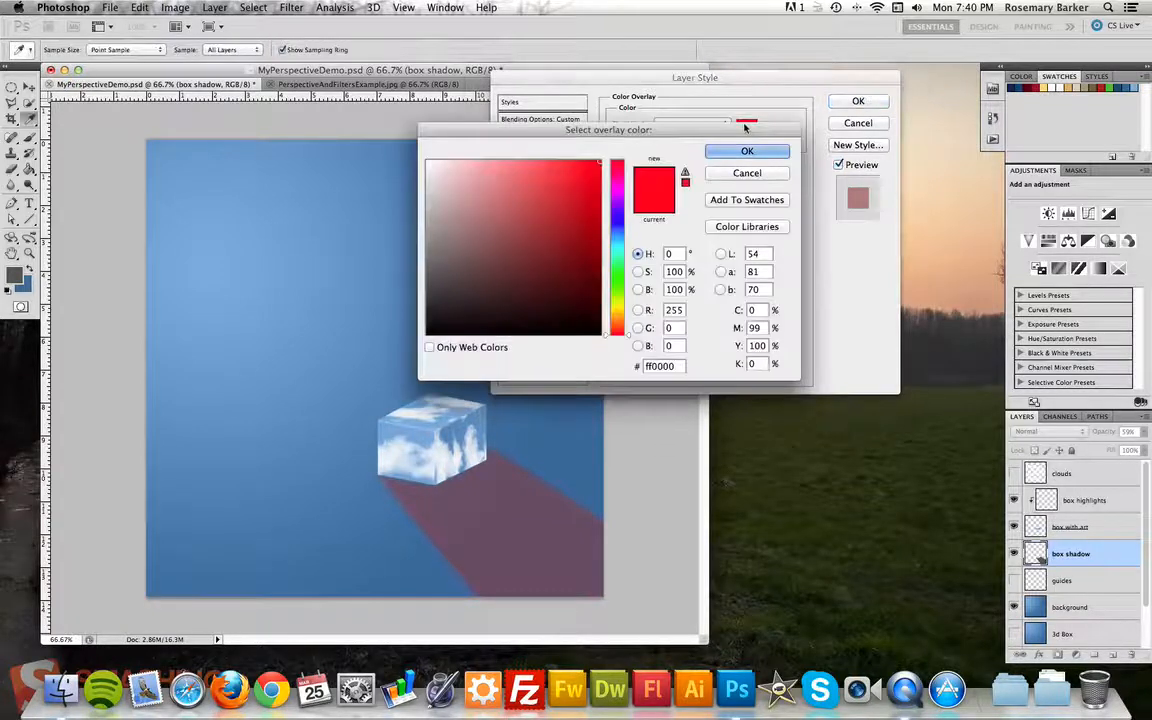
click(427, 273)
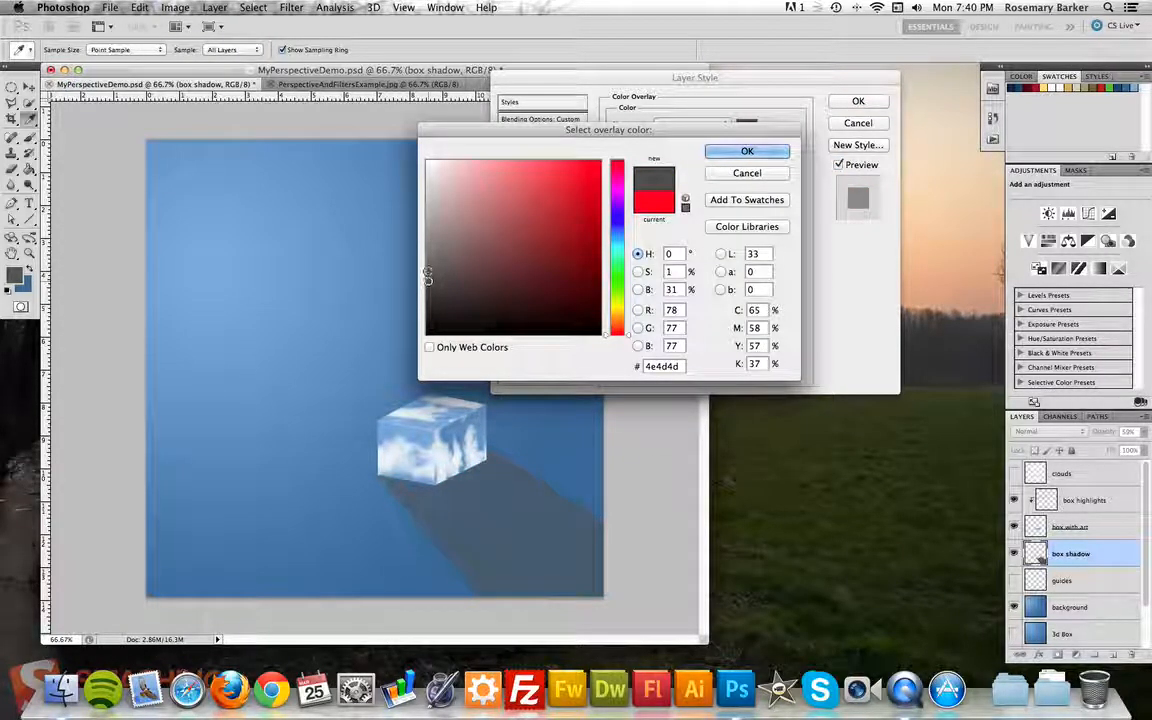
click(432, 316)
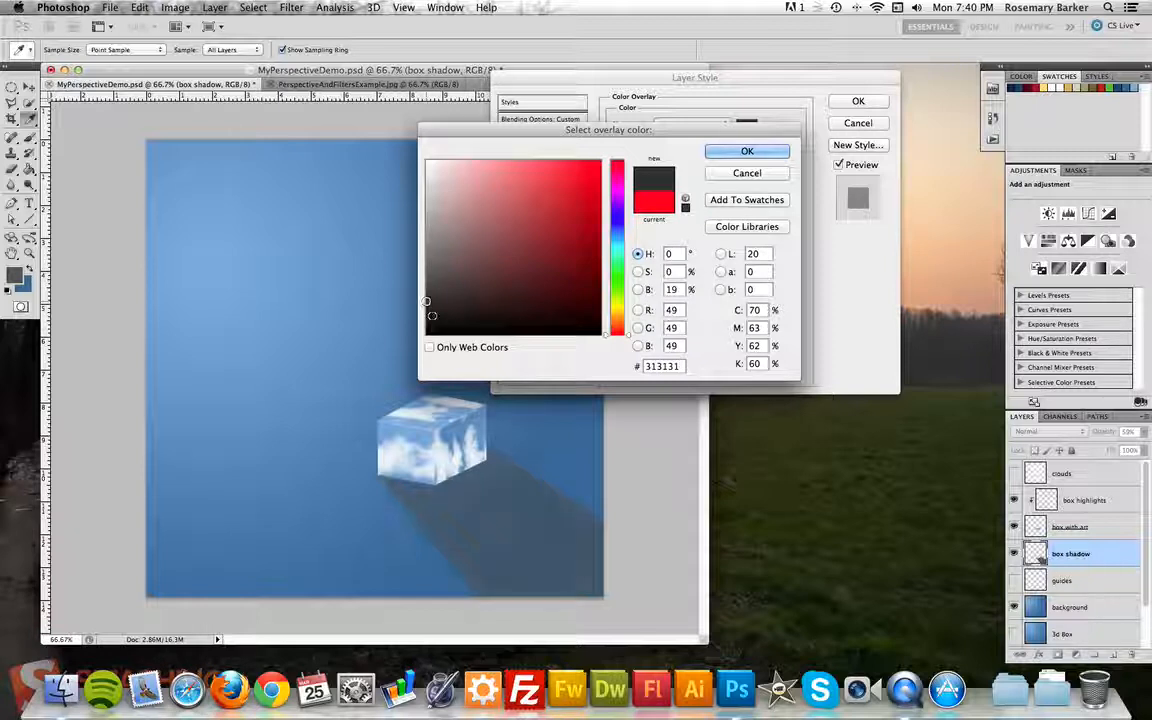
click(428, 316)
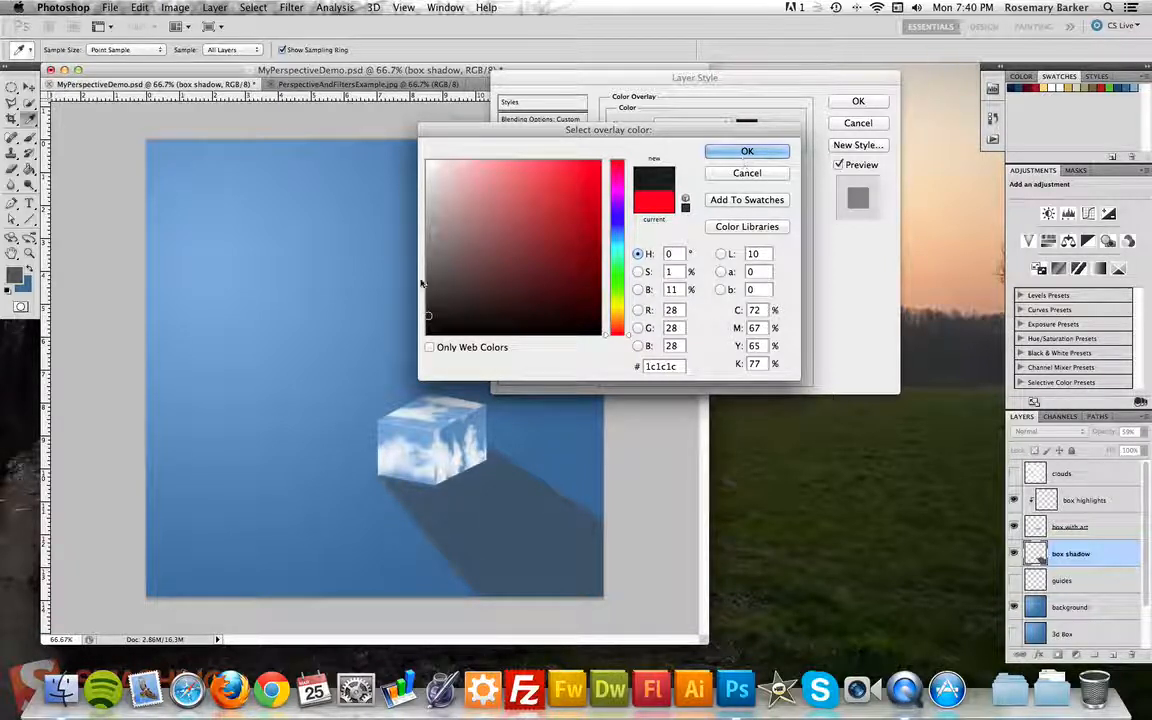
click(427, 276)
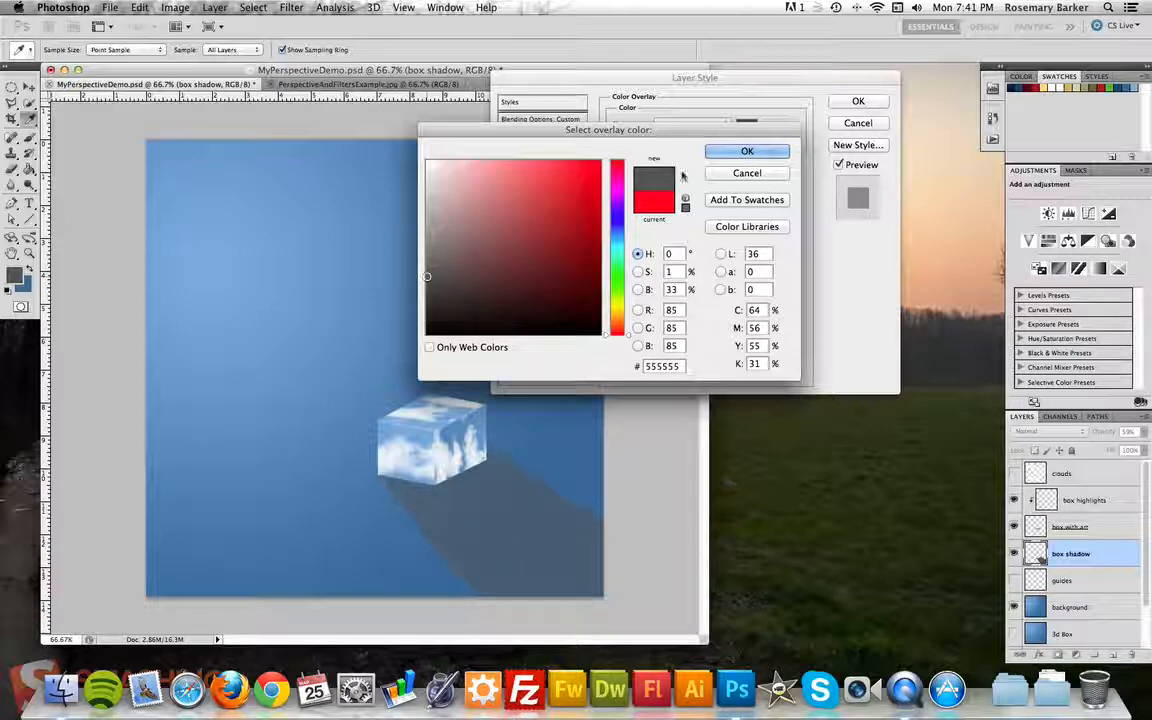
click(747, 151)
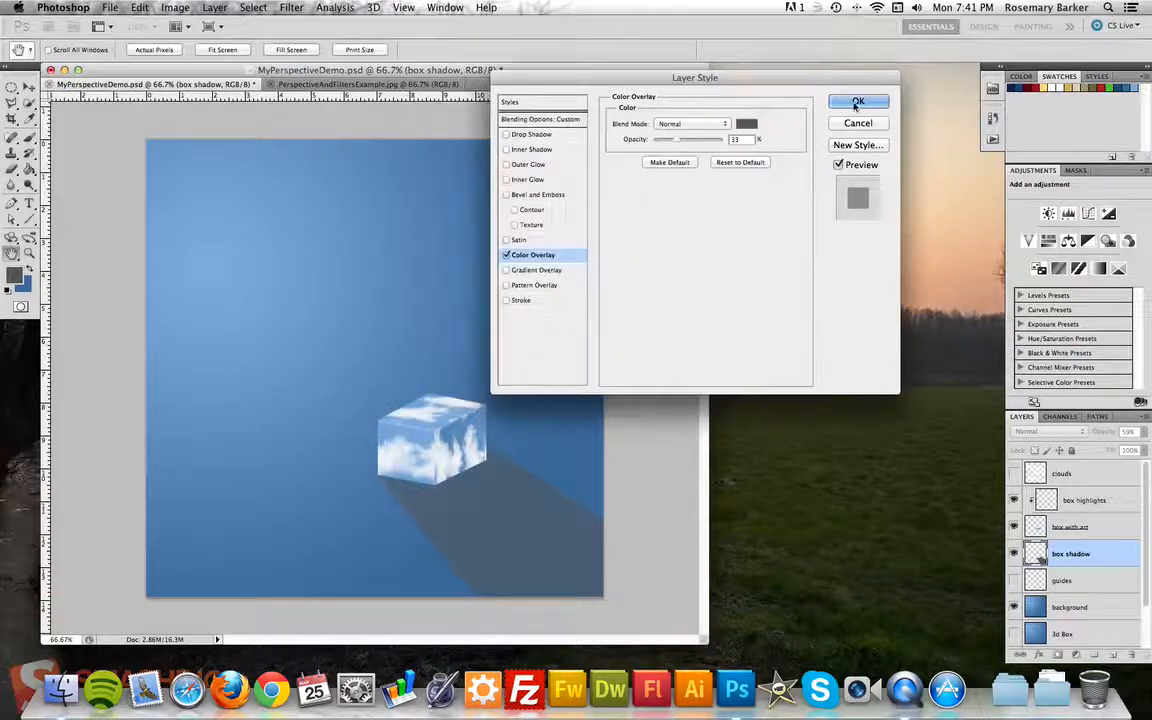
click(857, 102)
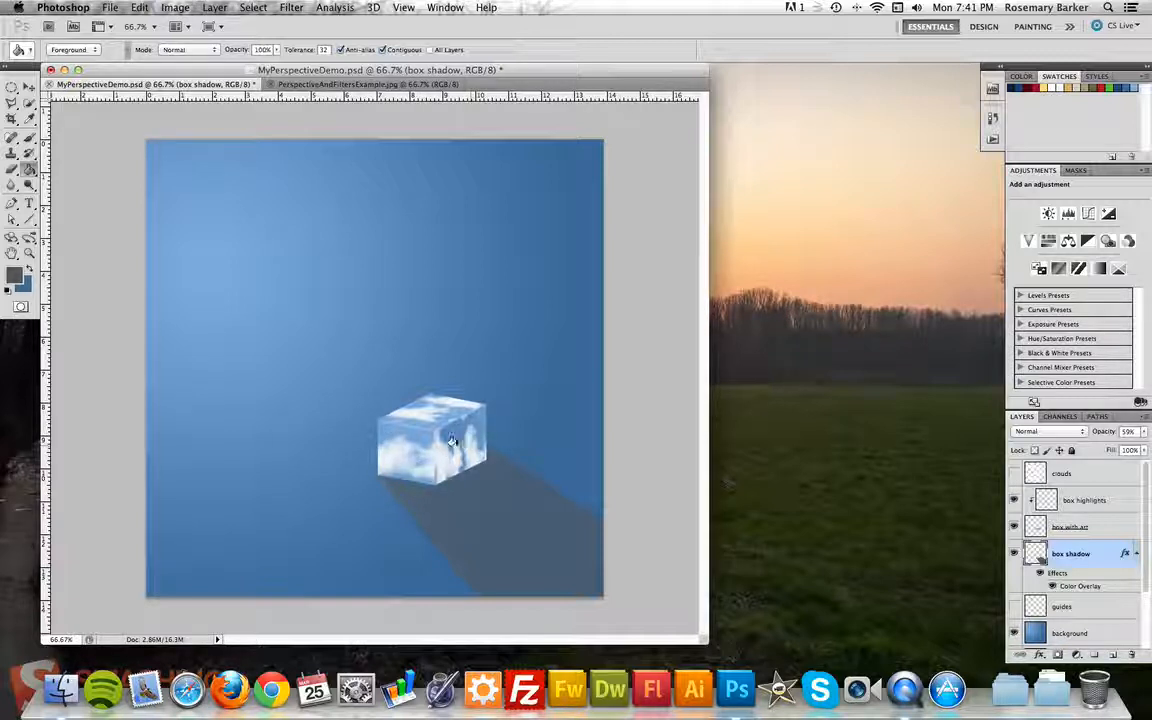
Create a layer directly above the box with art layer, clipped to it, and name it "box lowlights".
click(28, 137)
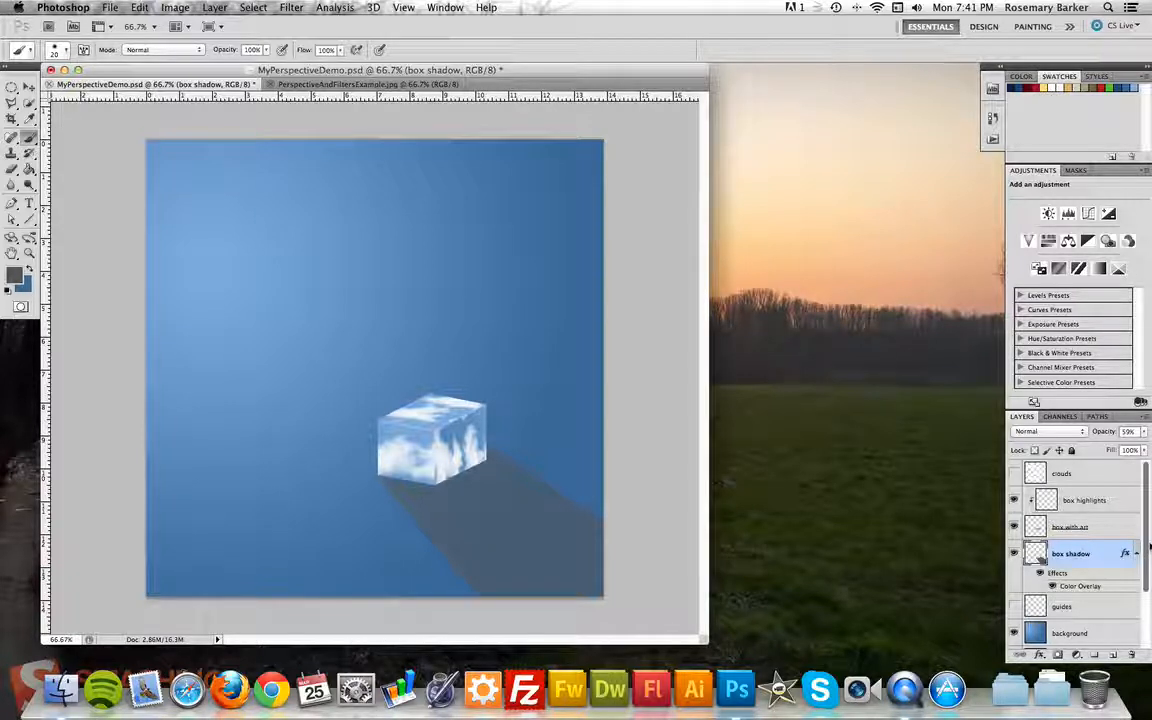
click(1106, 532)
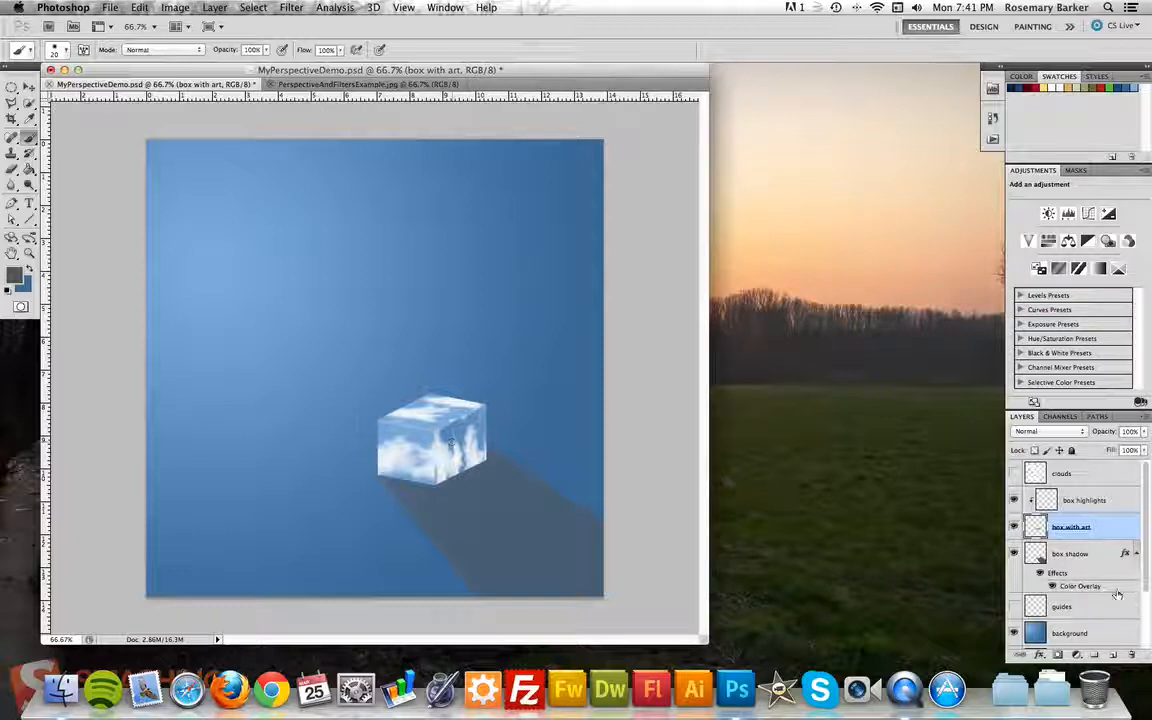
click(1117, 655)
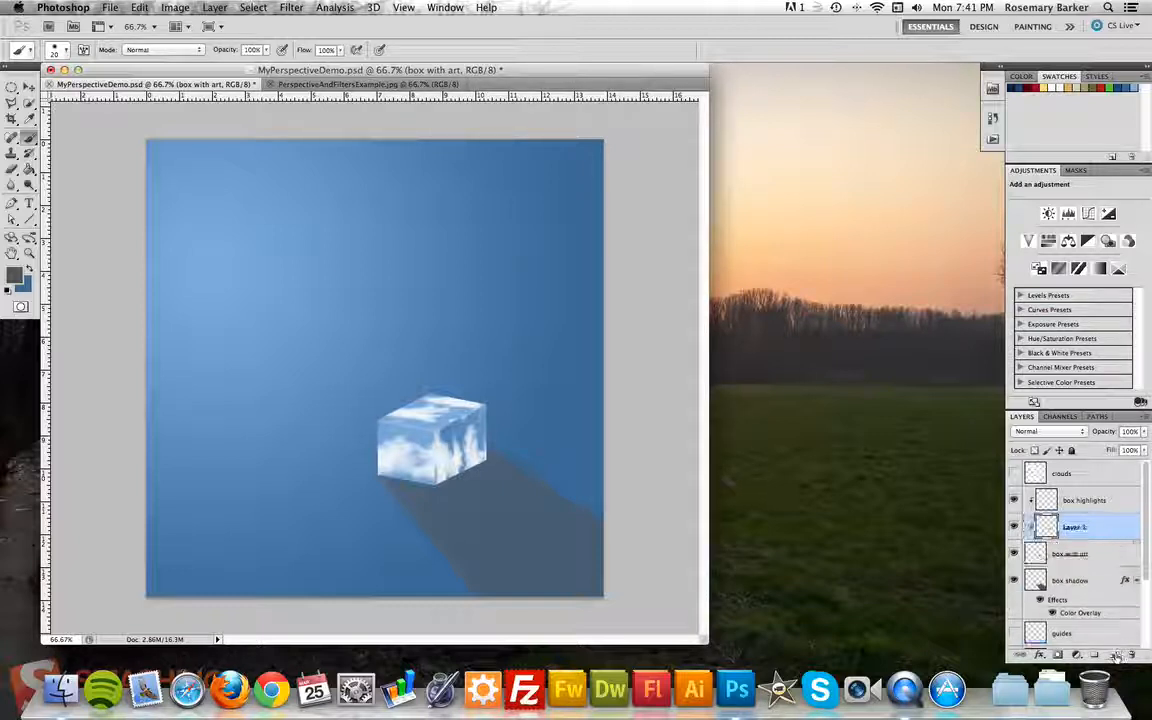
double_click(1073, 527)
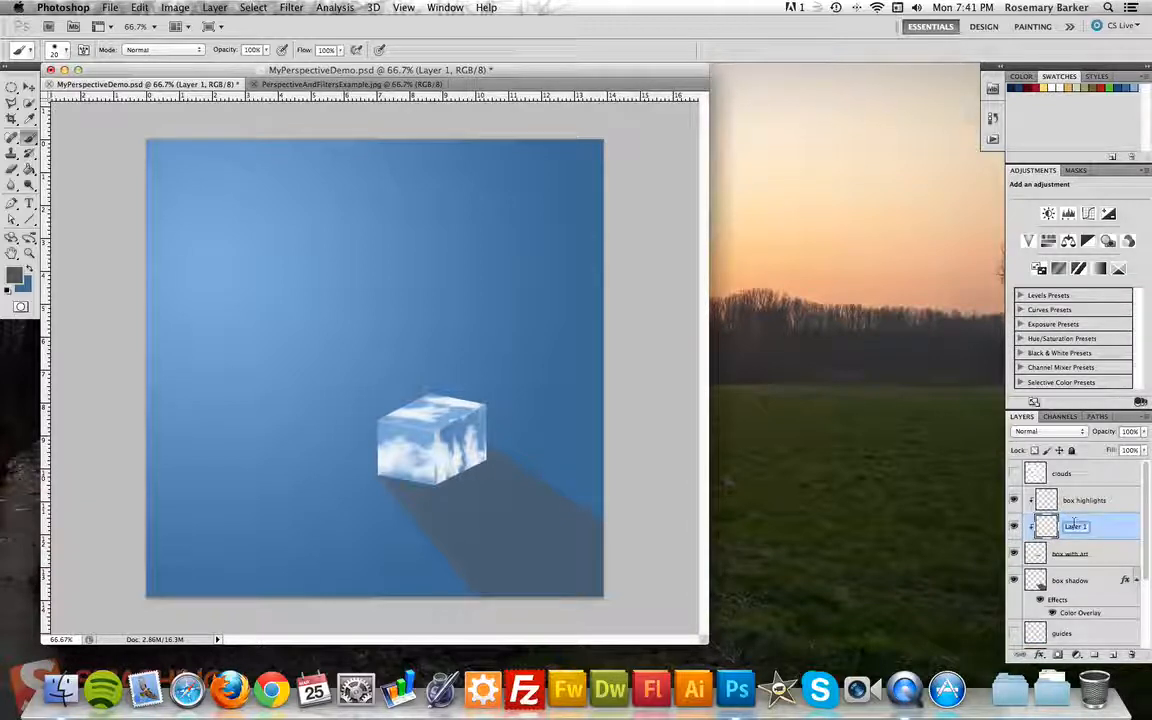
text(box)
text(x)
text( lowlights)
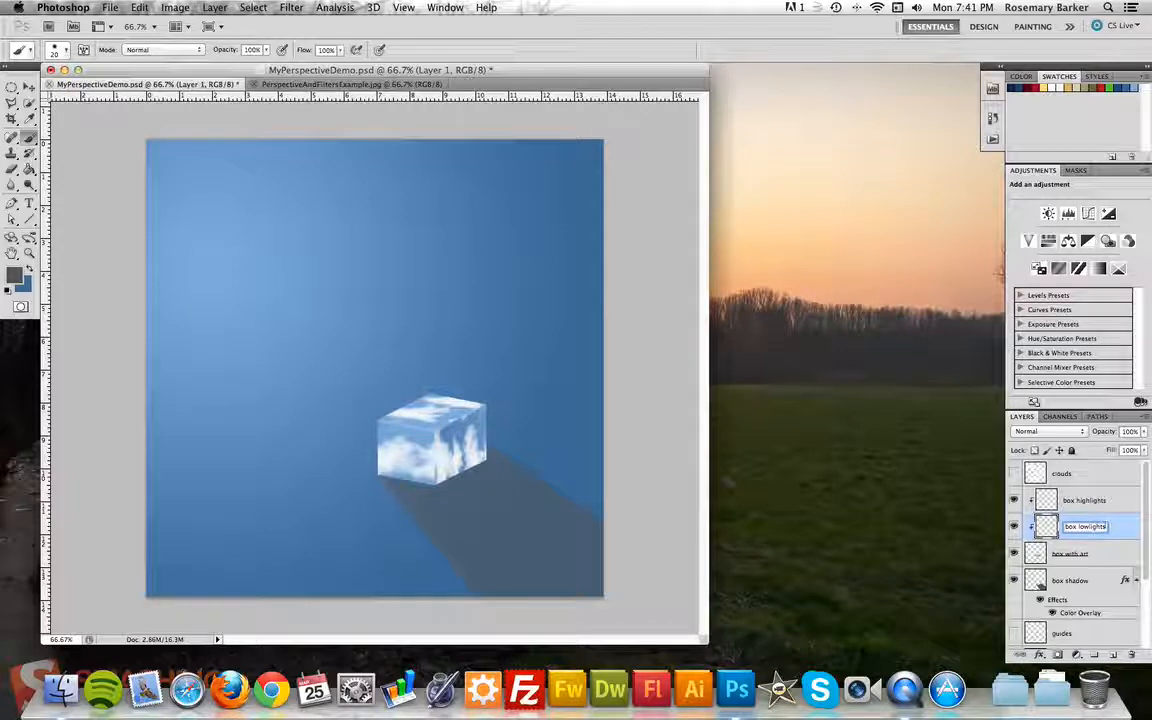
key(Return)
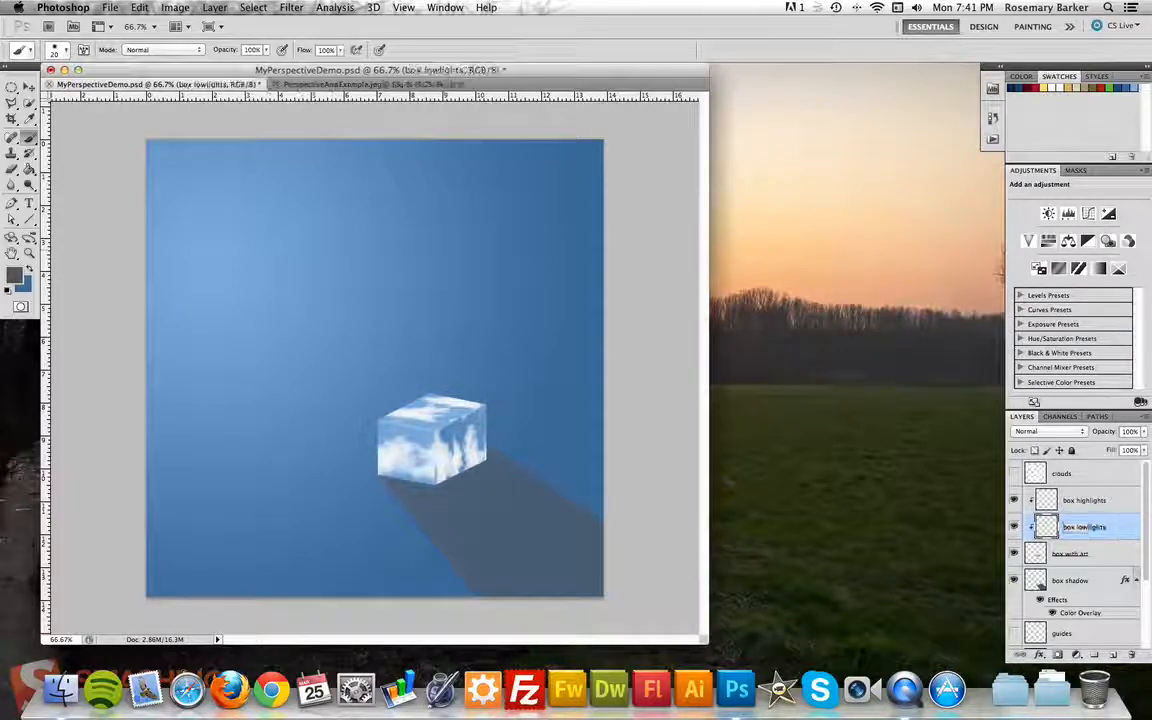
Paint dark grey lowlights over the box's right face and the lower right of its front face, using an 80-pixel brush with near-zero hardness.
key(z)
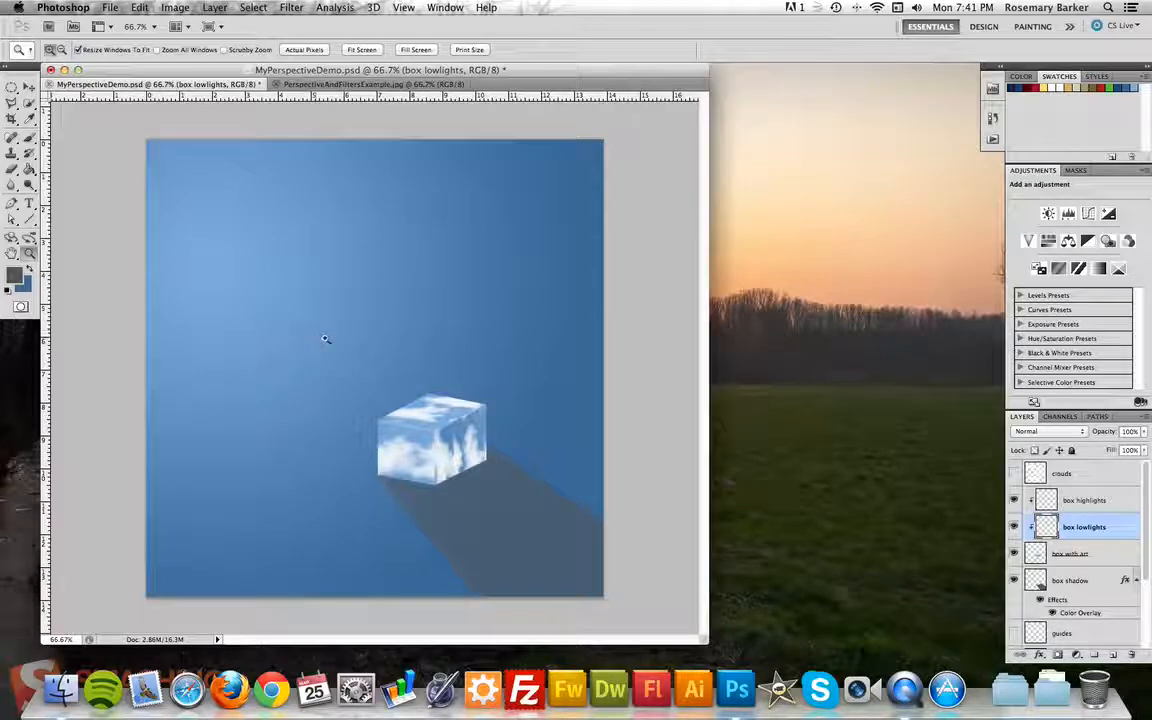
drag(324, 339, 554, 532)
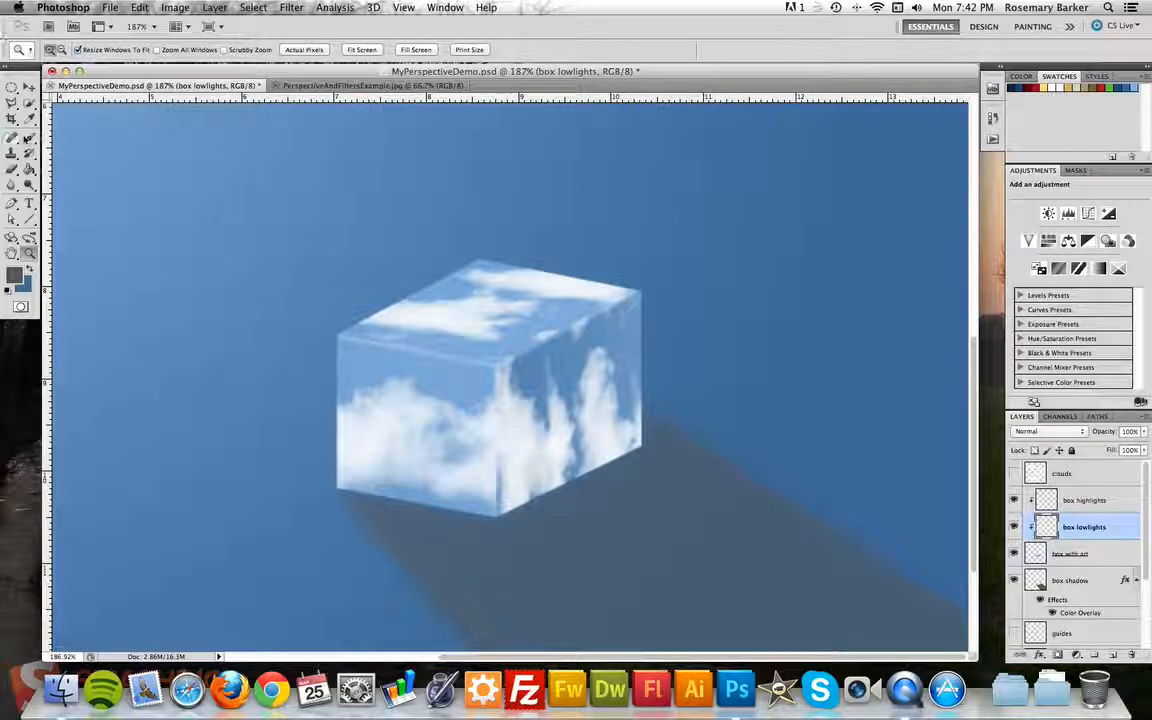
click(29, 137)
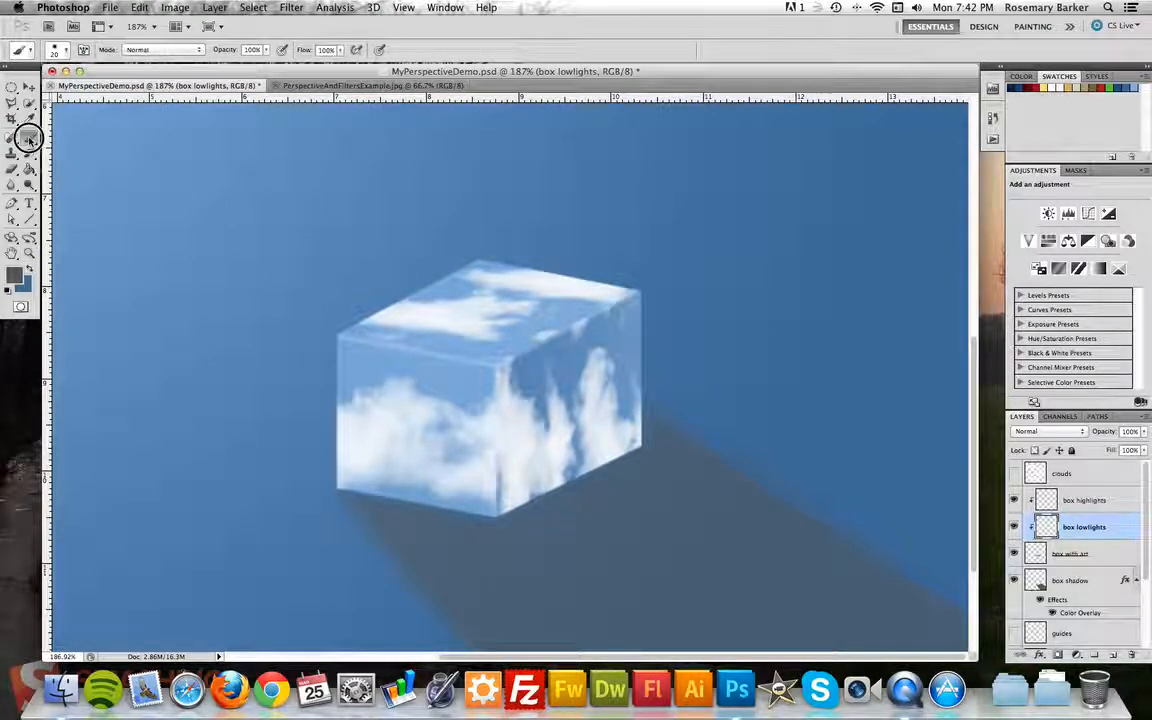
click(56, 52)
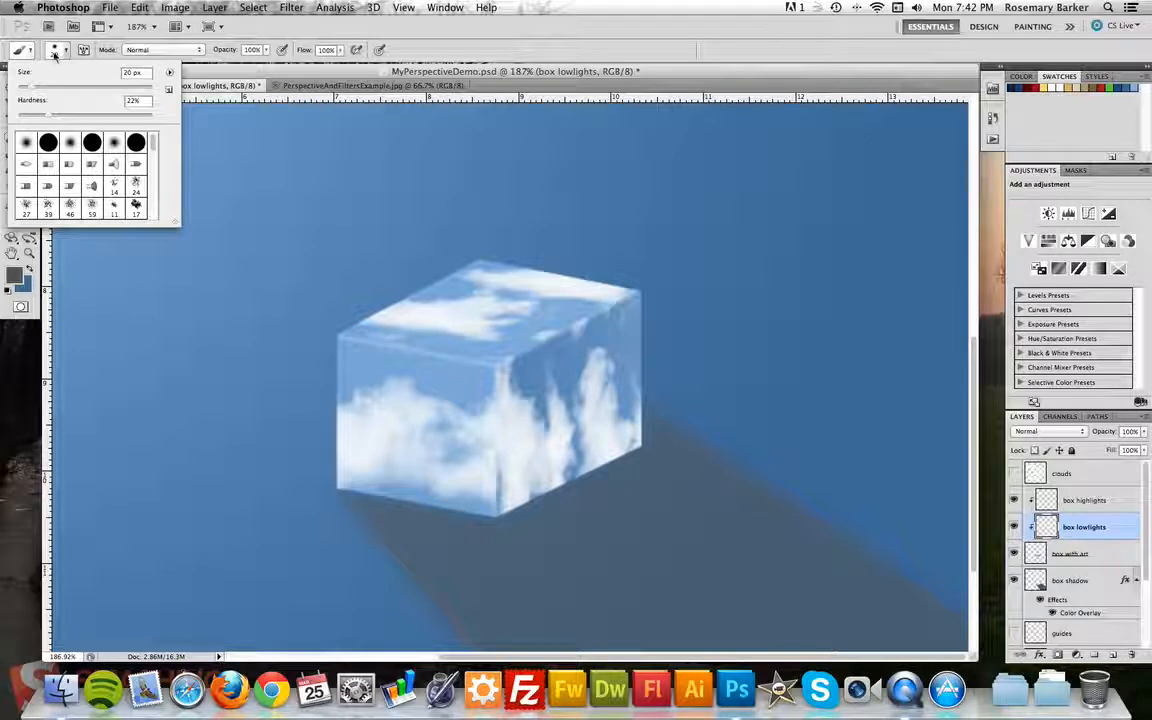
drag(49, 115, 13, 114)
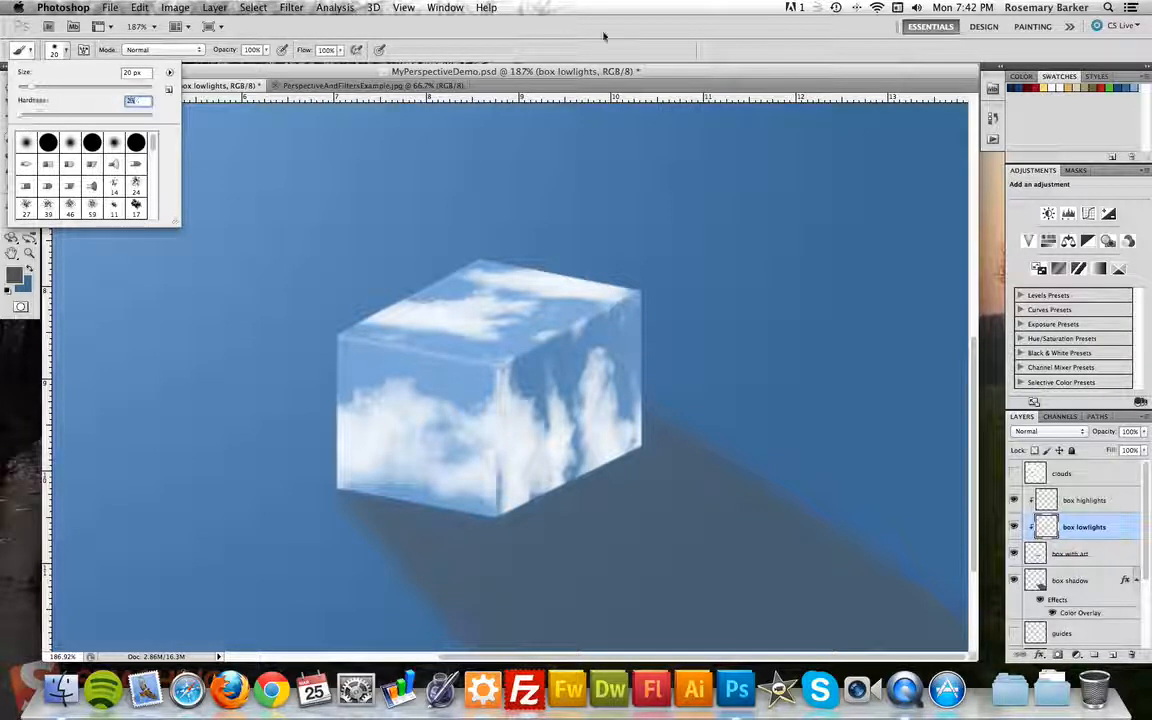
click(527, 37)
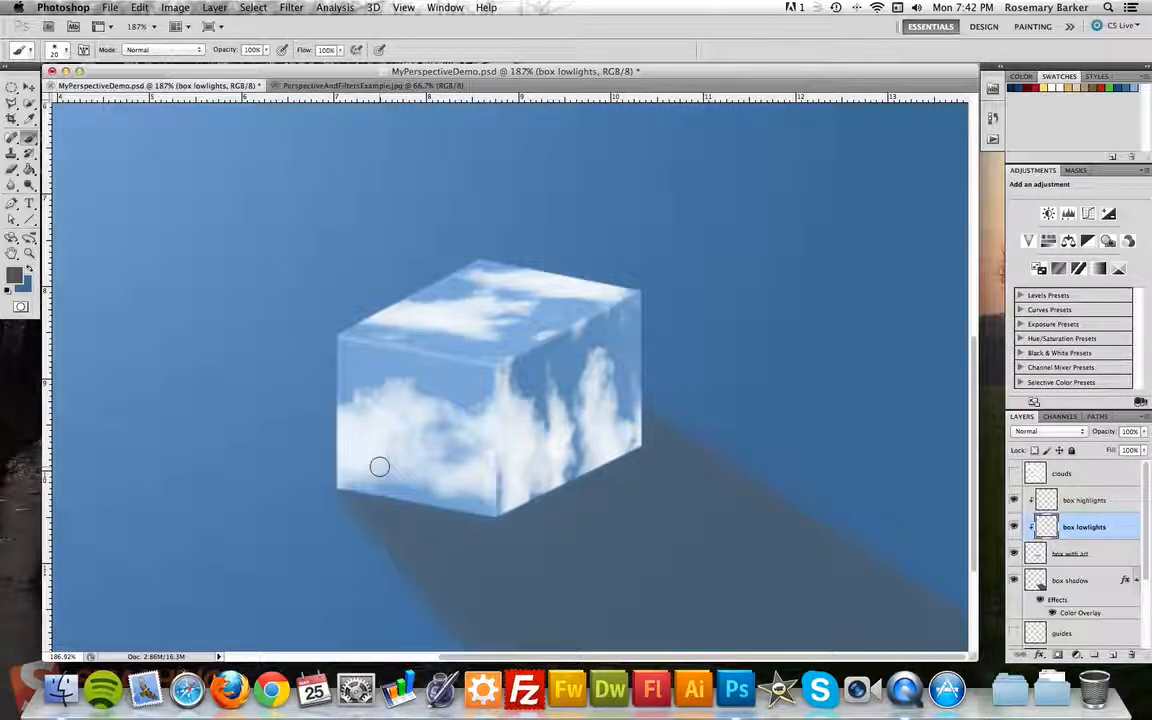
key(bracketright)
key(bracketright)
key(bracketright)
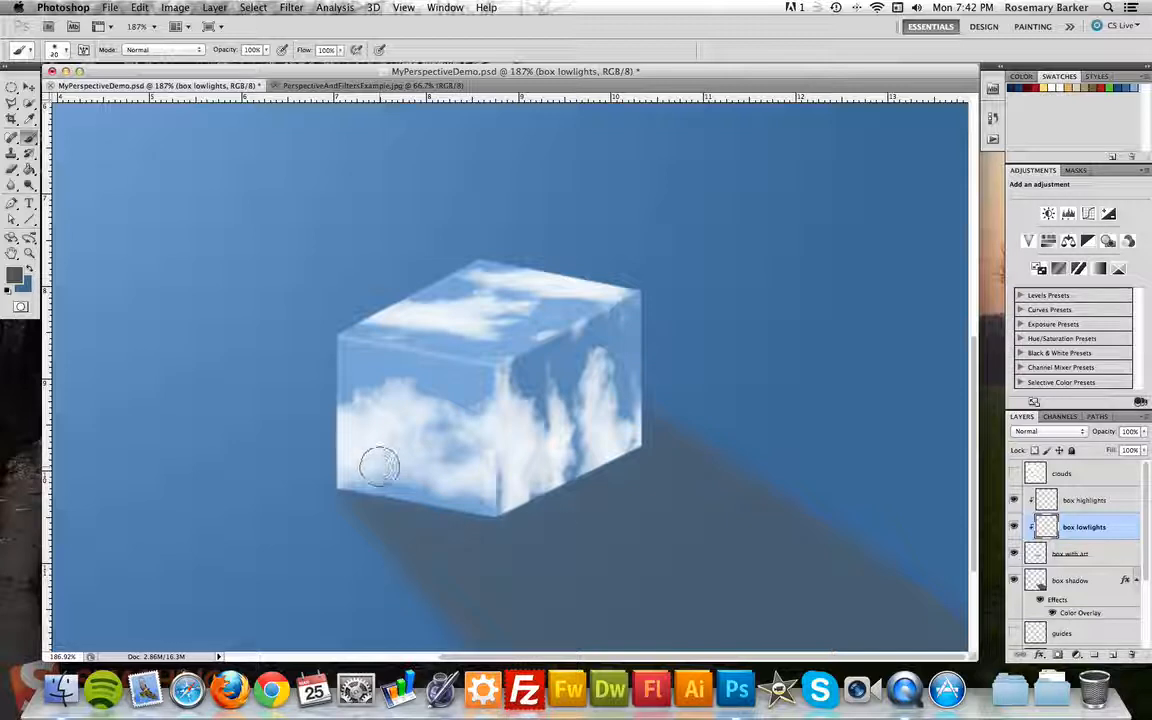
key(bracketright)
key(bracketright)
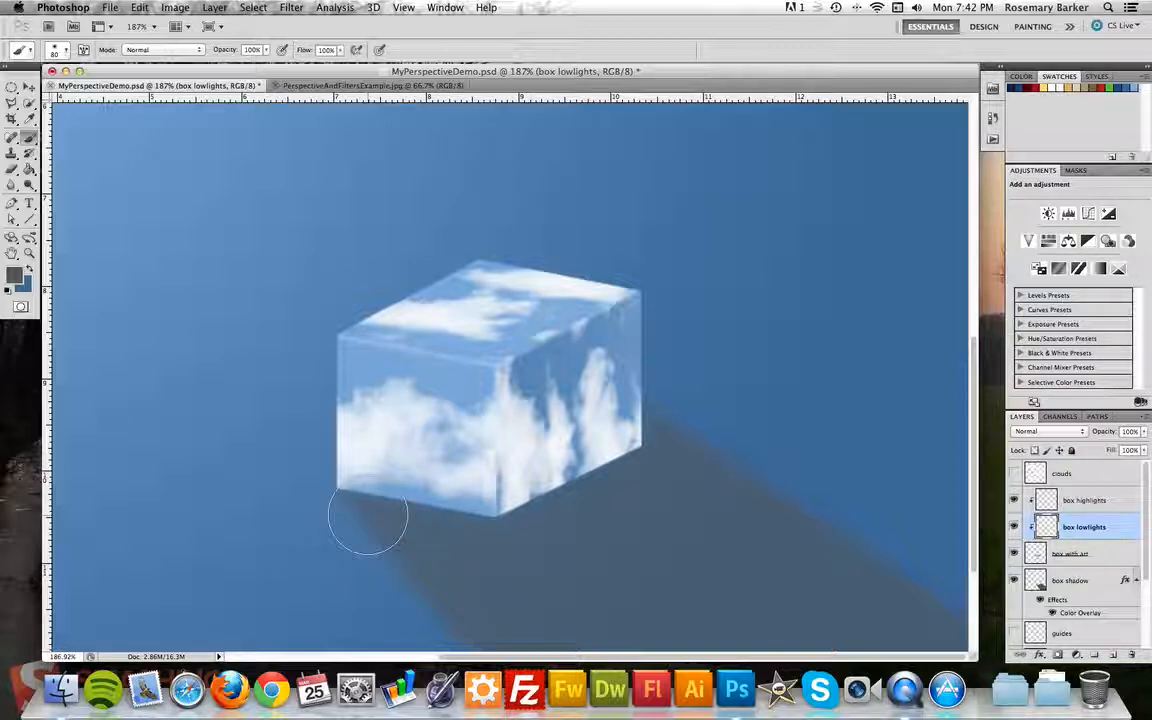
mouse_move(367, 517)
mouse_down()
mouse_move(321, 489)
mouse_move(368, 514)
mouse_move(506, 512)
mouse_move(570, 465)
mouse_move(598, 470)
mouse_move(627, 430)
mouse_move(527, 462)
mouse_move(625, 386)
mouse_move(545, 411)
mouse_move(612, 375)
mouse_move(617, 334)
mouse_move(520, 381)
mouse_move(489, 471)
mouse_move(437, 527)
mouse_move(475, 505)
mouse_move(481, 458)
mouse_move(432, 458)
mouse_move(362, 517)
mouse_up()
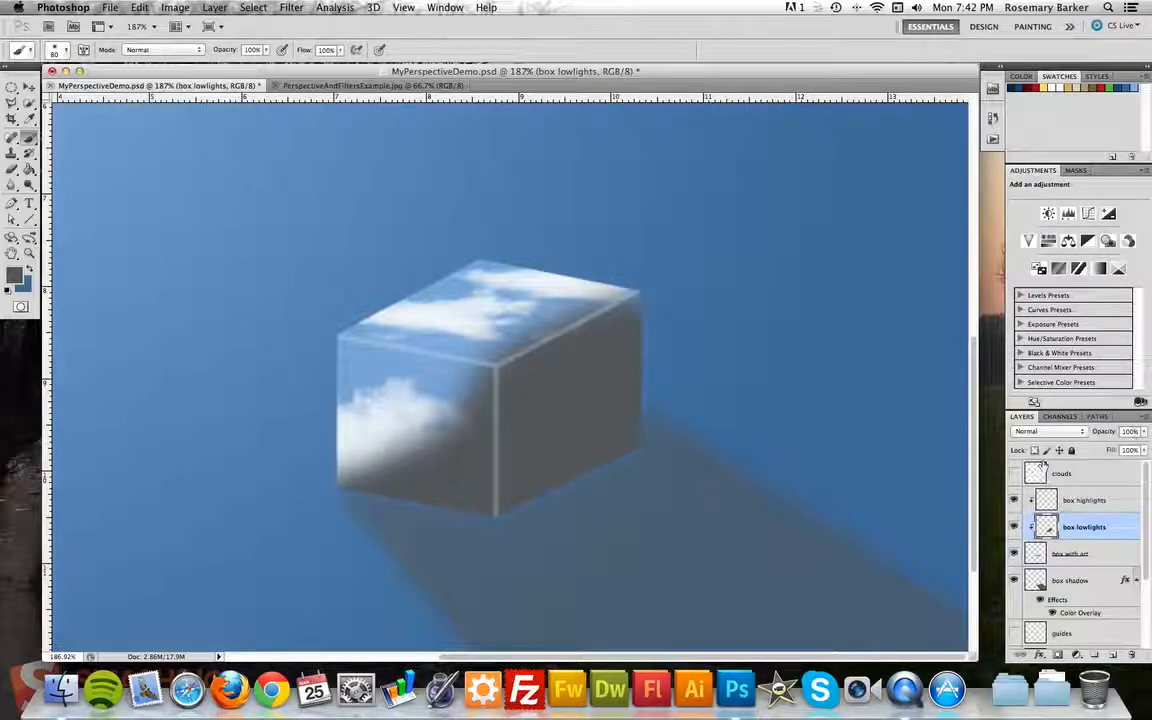
Lower the box lowlights layer's opacity to 48%.
click(1145, 433)
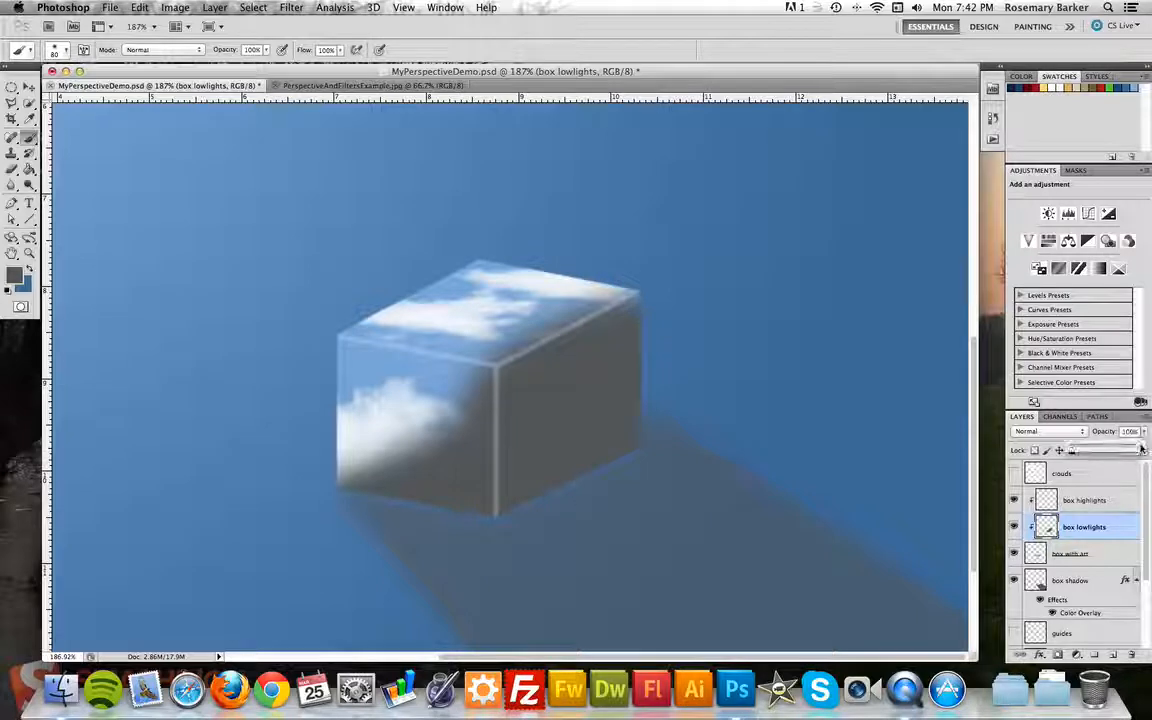
drag(1141, 449, 1105, 450)
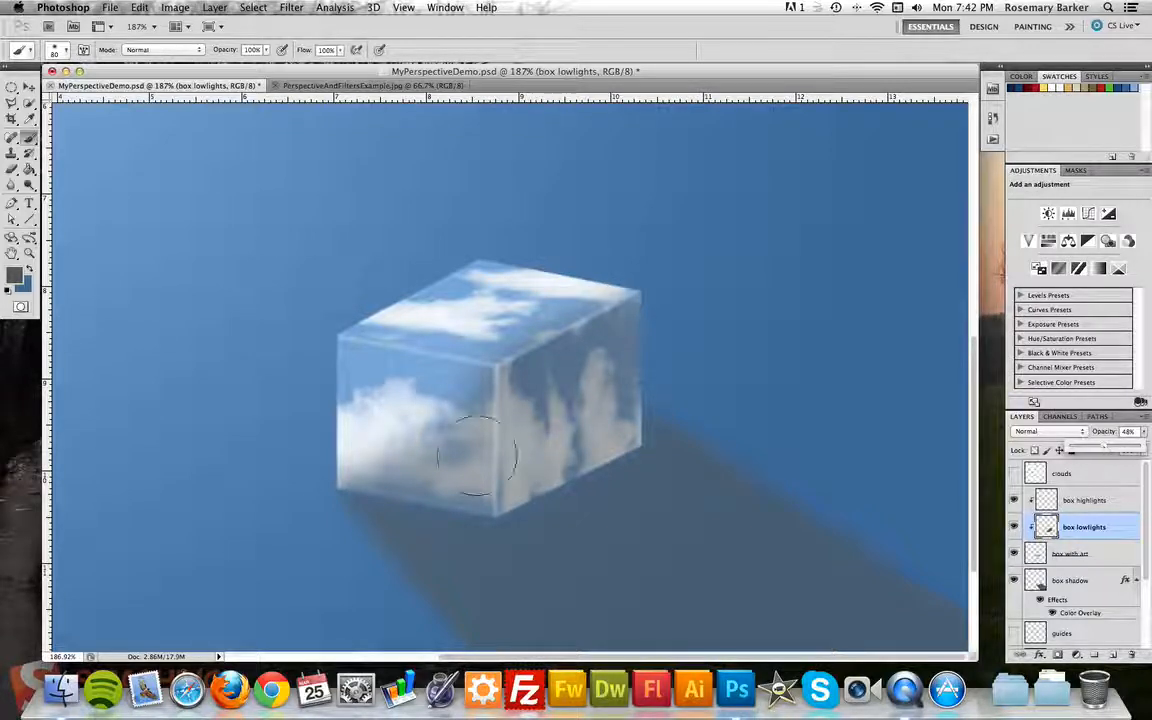
mouse_move(615, 470)
mouse_down()
mouse_move(617, 458)
mouse_move(527, 515)
mouse_move(607, 478)
mouse_up()
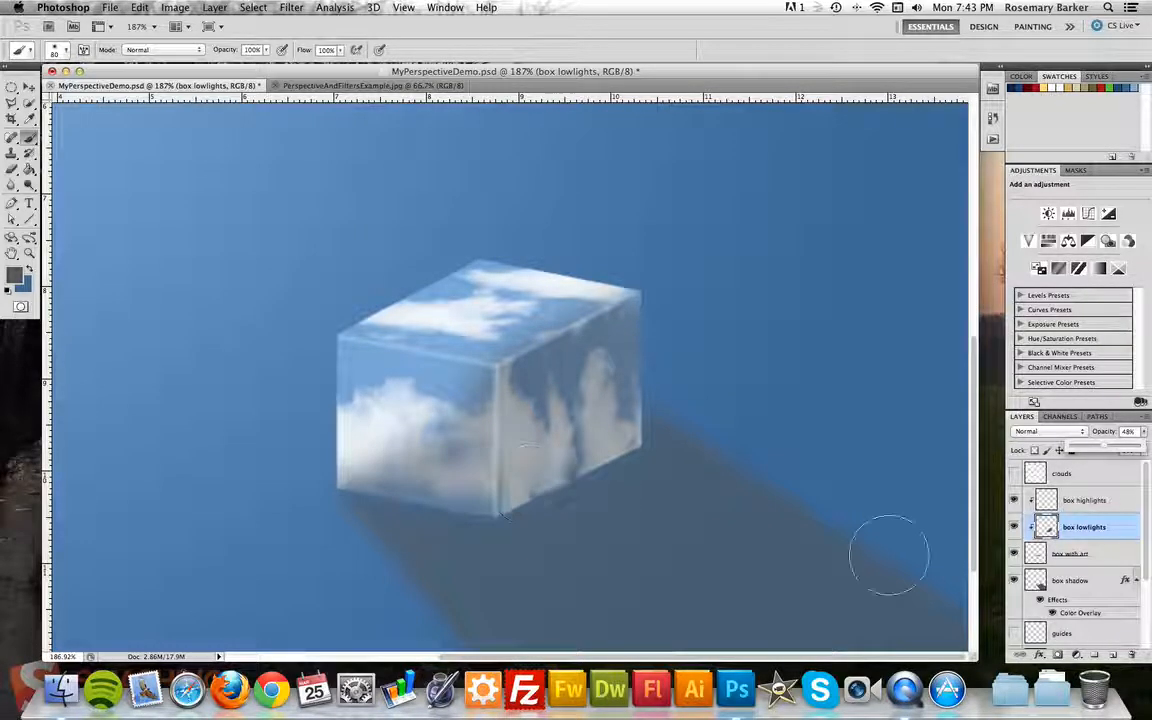
Nudge the box shadow layer slightly up and to the left so it meets the box's base.
click(1097, 580)
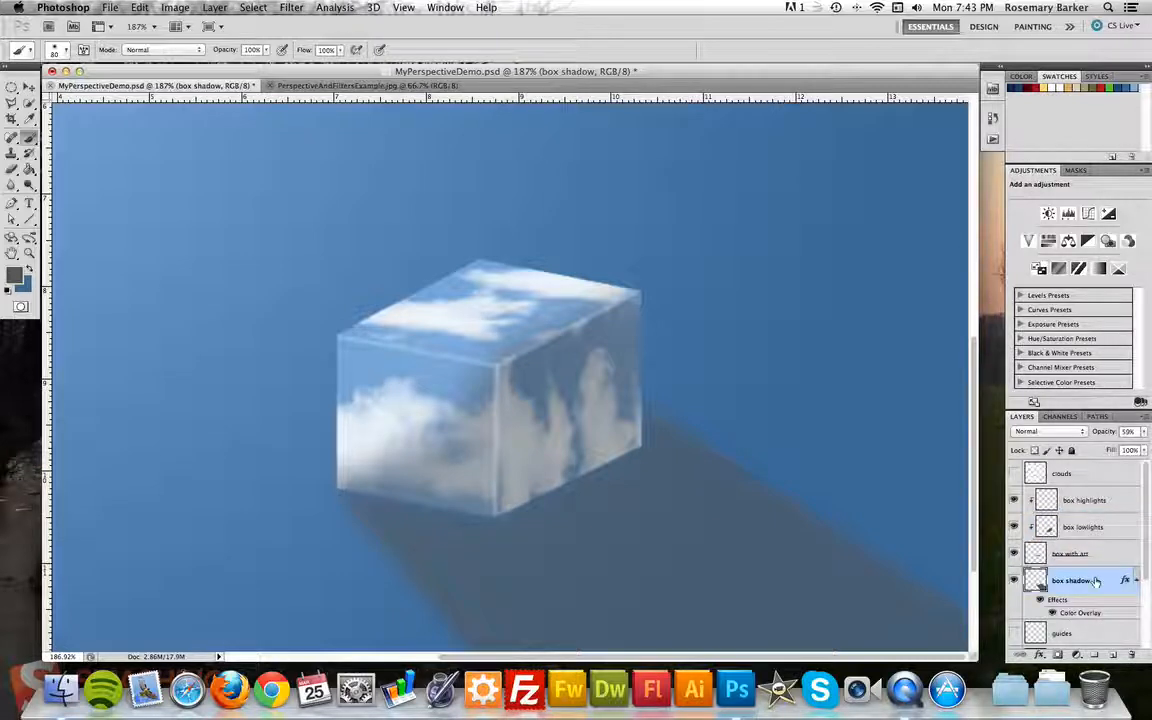
key(v)
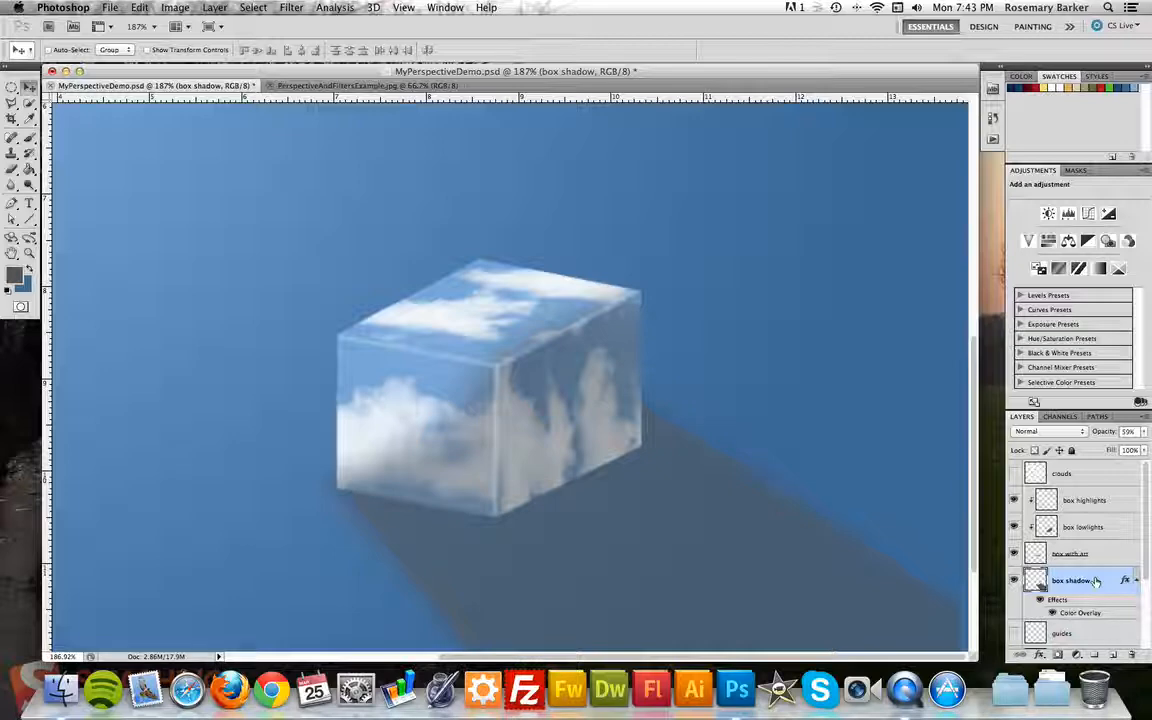
Show the guides layer and make a rectangular selection of the full canvas width above the horizon line.
key(super+1)
key(super+minus)
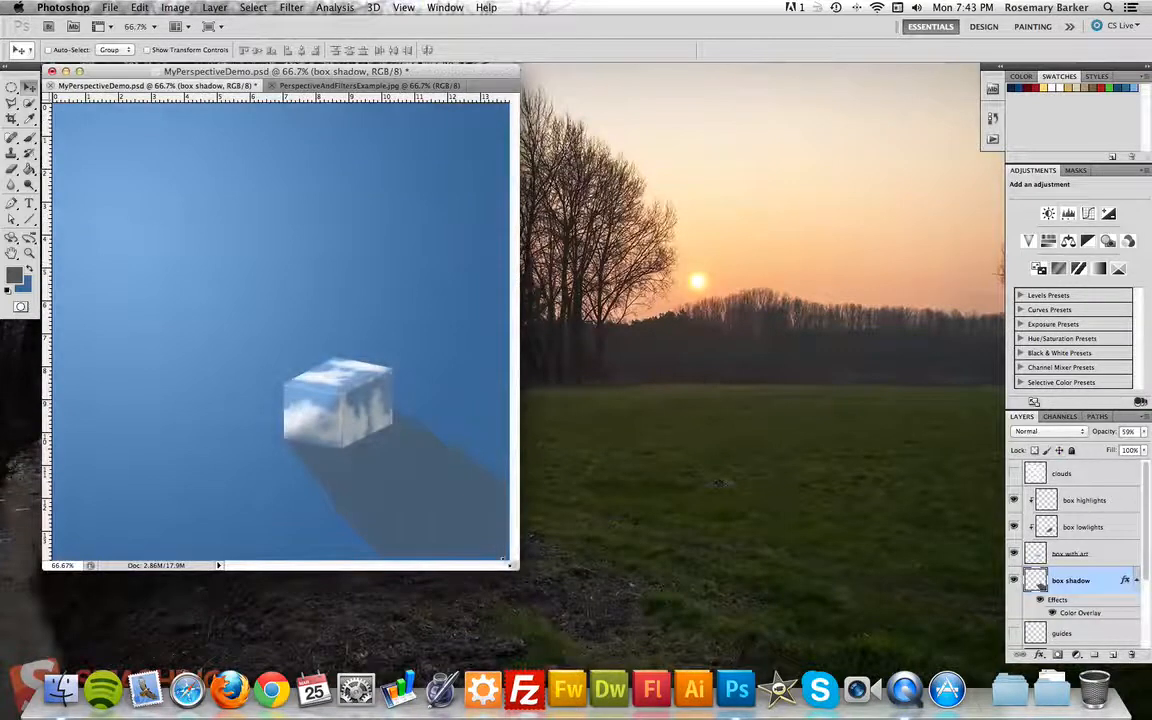
drag(505, 560, 725, 600)
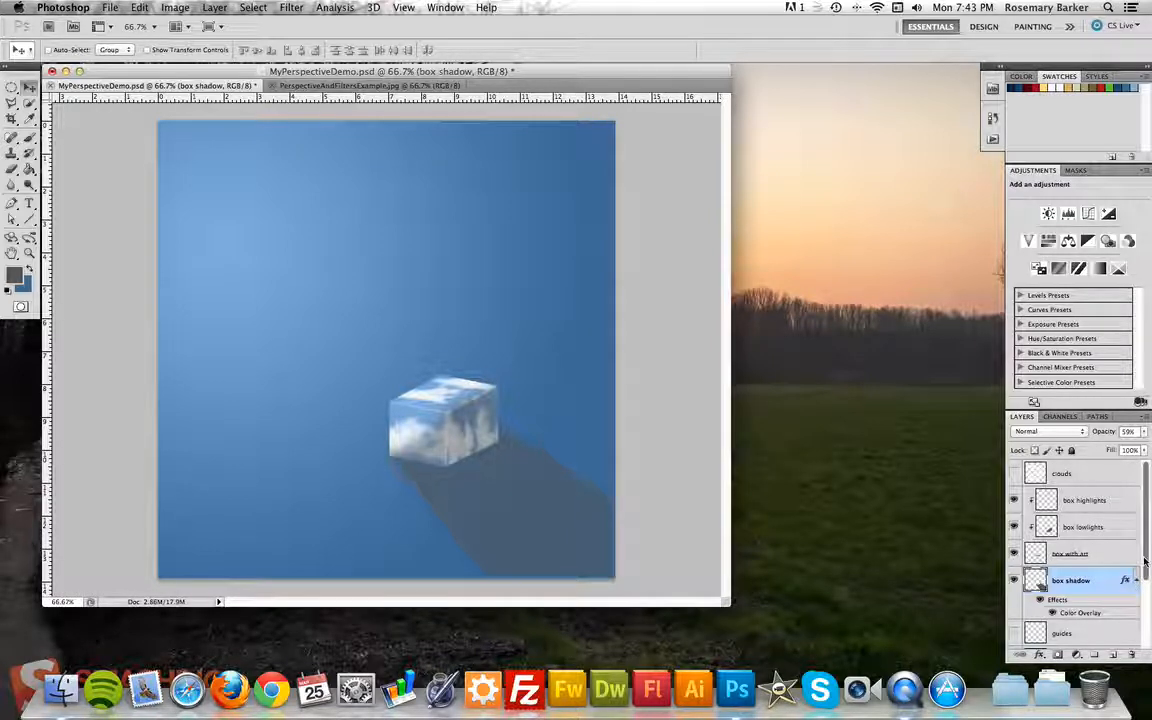
click(1014, 632)
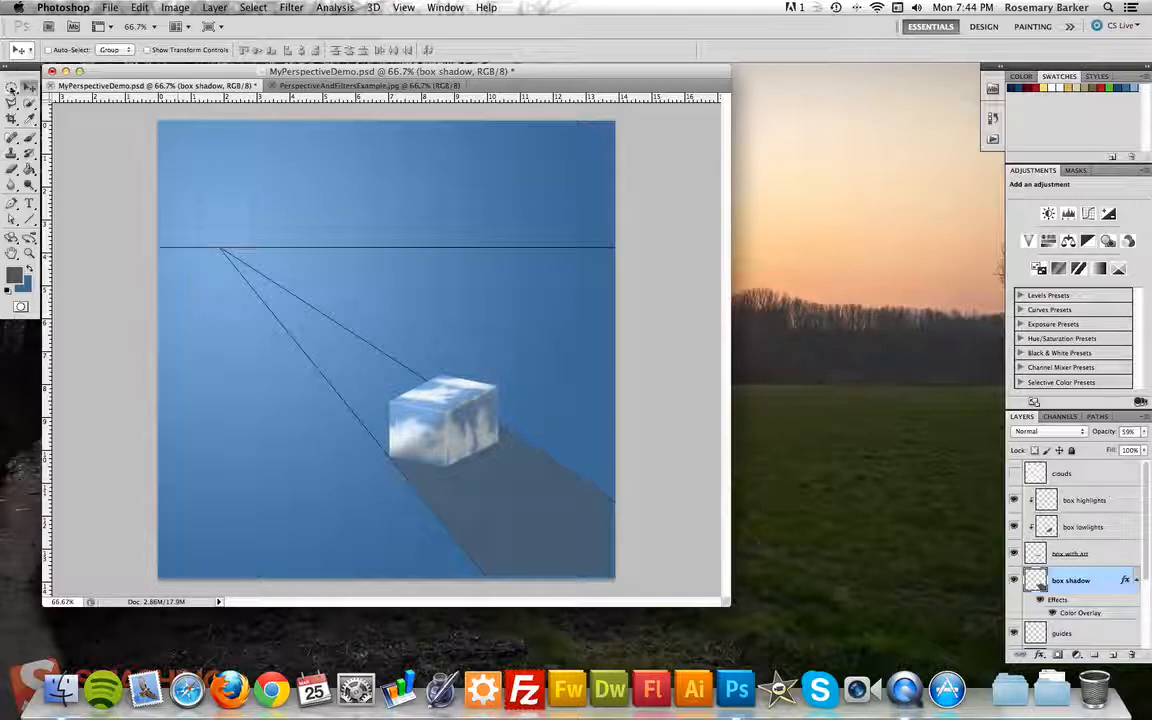
click(10, 88)
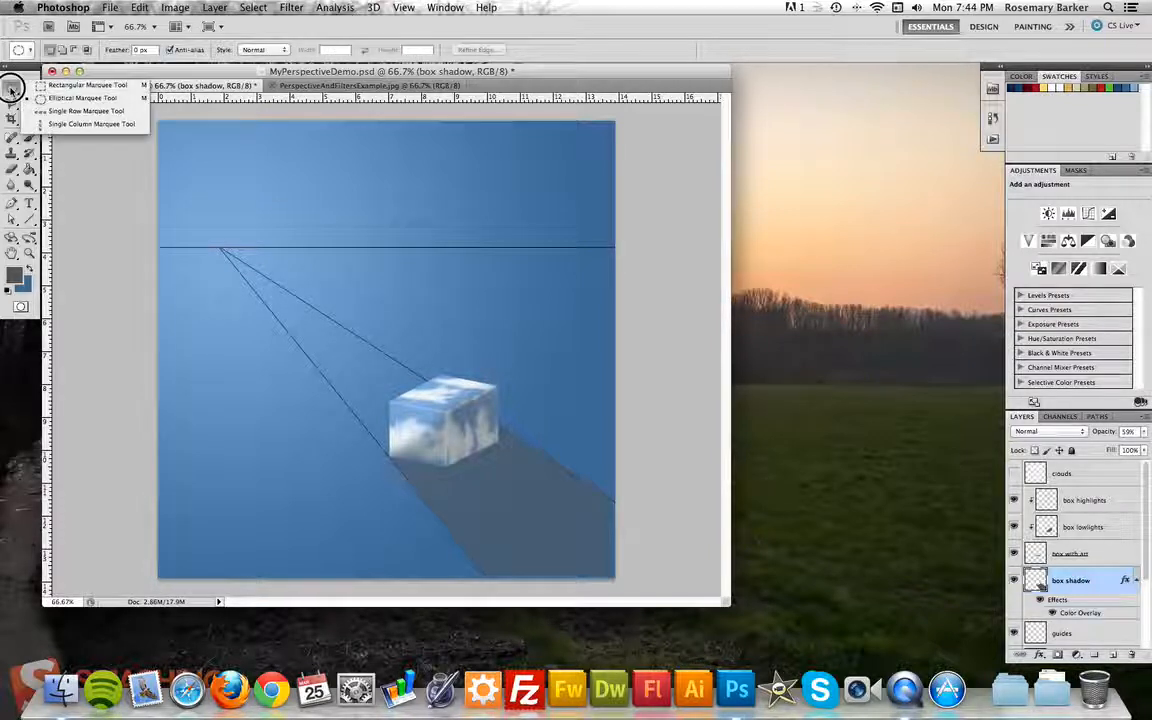
click(62, 89)
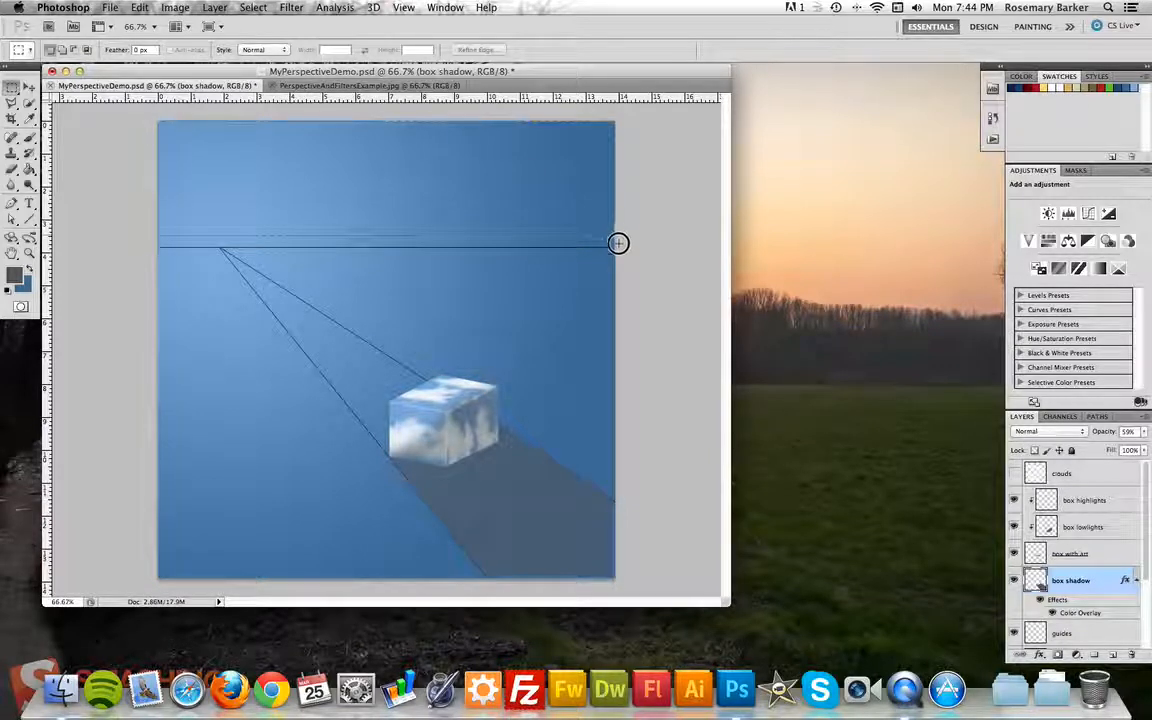
drag(618, 245, 616, 245)
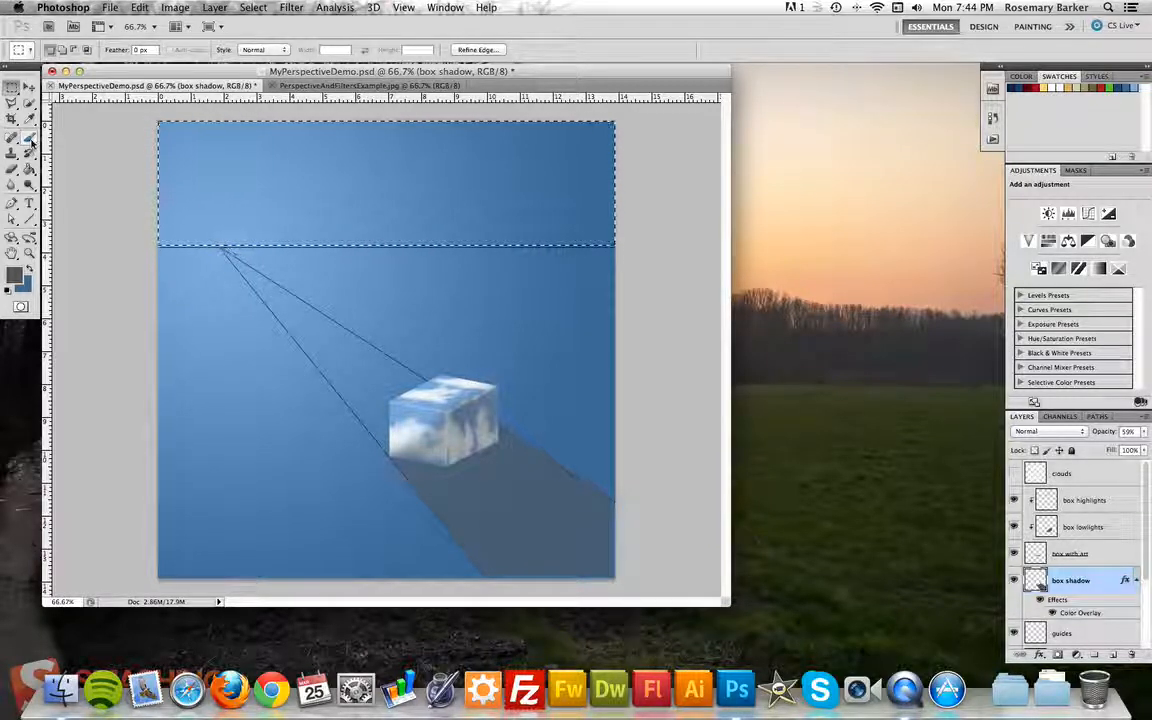
Paint a soft white glow along the horizon inside the selection, using a 300-pixel brush with 0% hardness.
key(d)
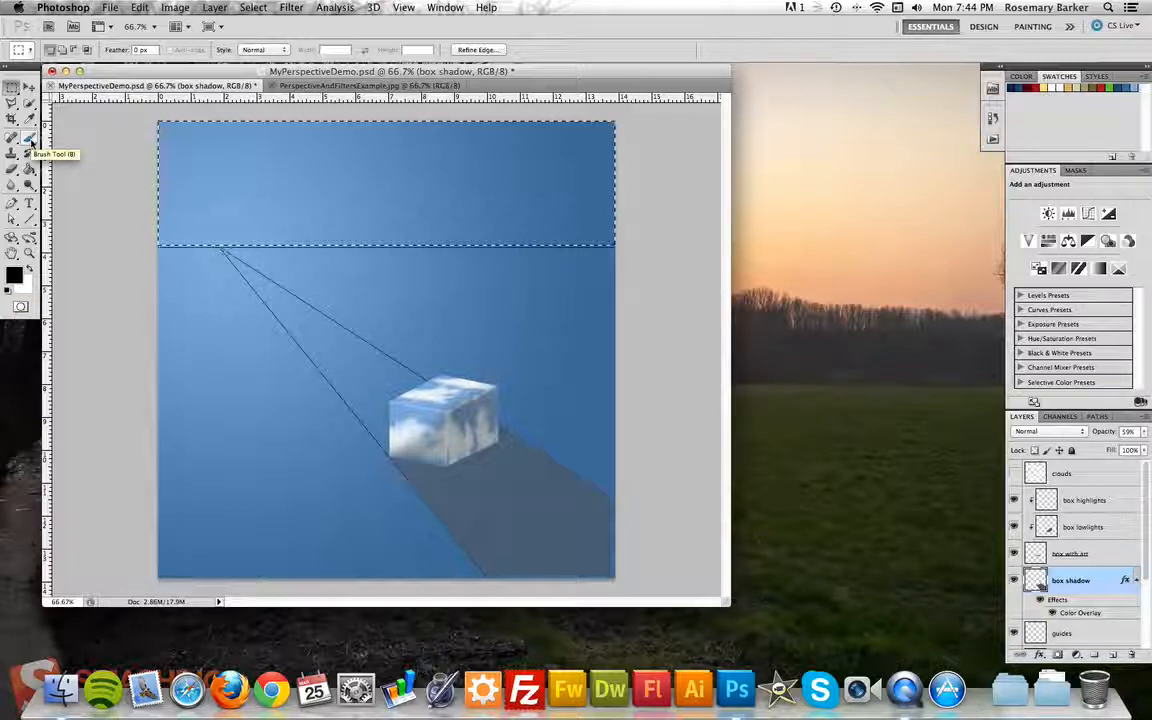
key(x)
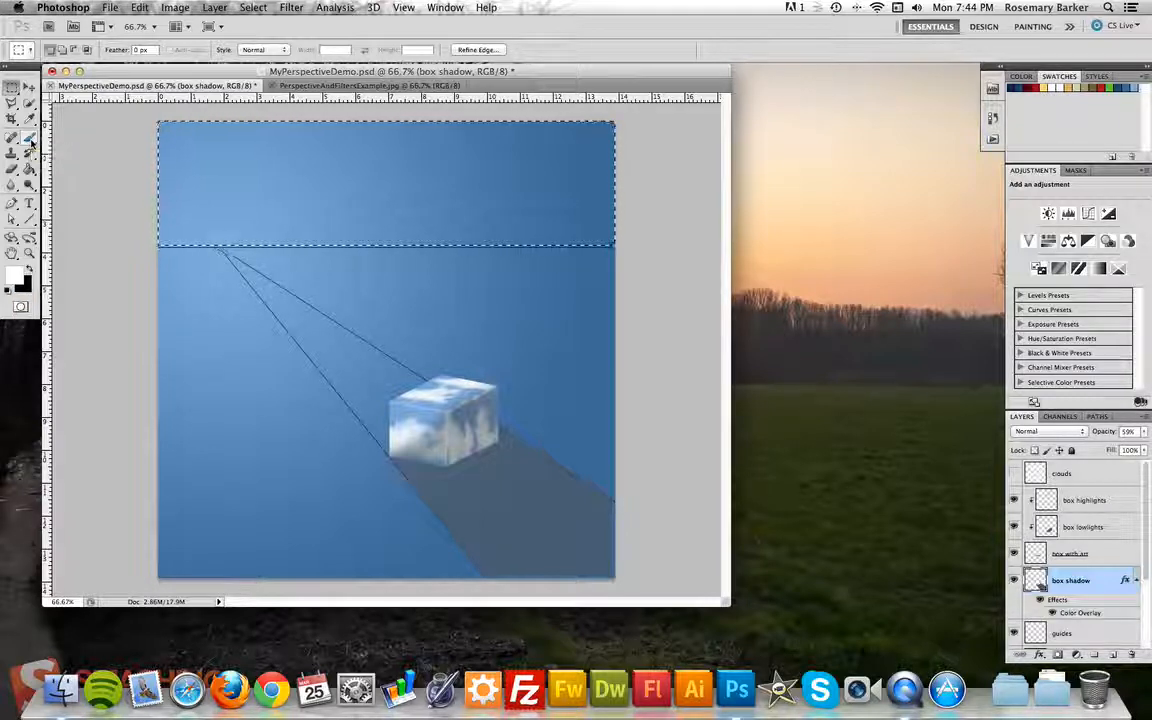
click(30, 140)
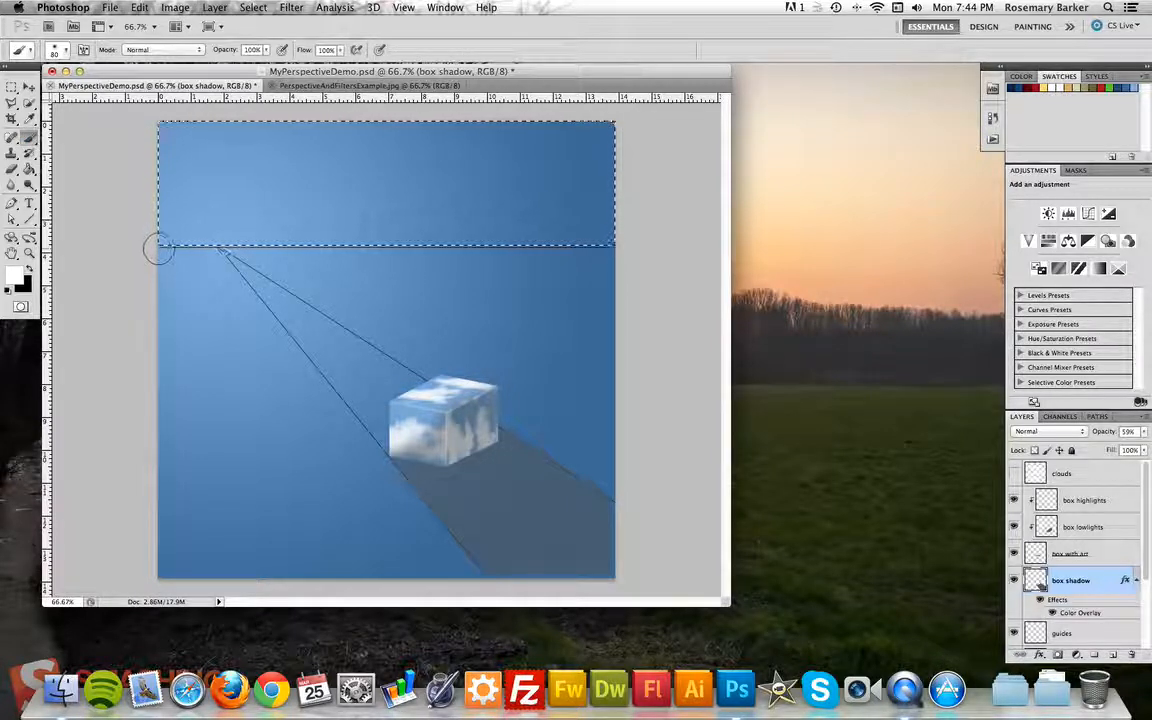
key(bracketright)
key(bracketright)
key(bracketright)
key(bracketright)
key(bracketright)
key(bracketright)
key(bracketright)
key(bracketright)
key(bracketright)
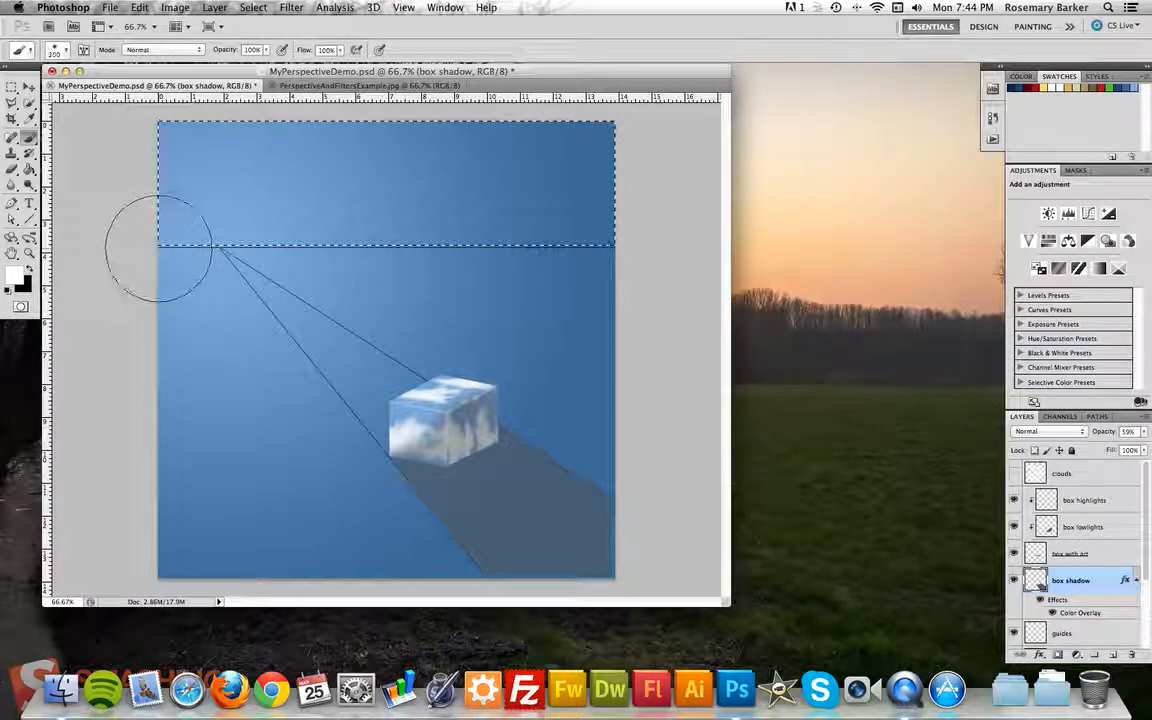
key(bracketleft)
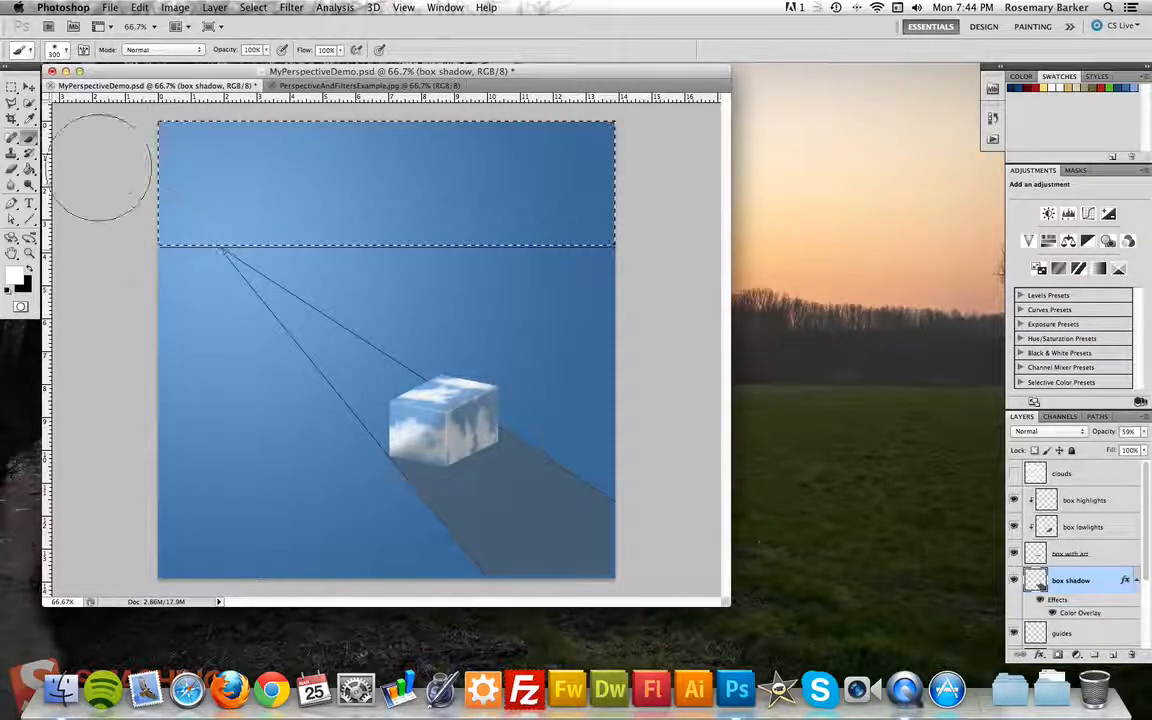
click(67, 51)
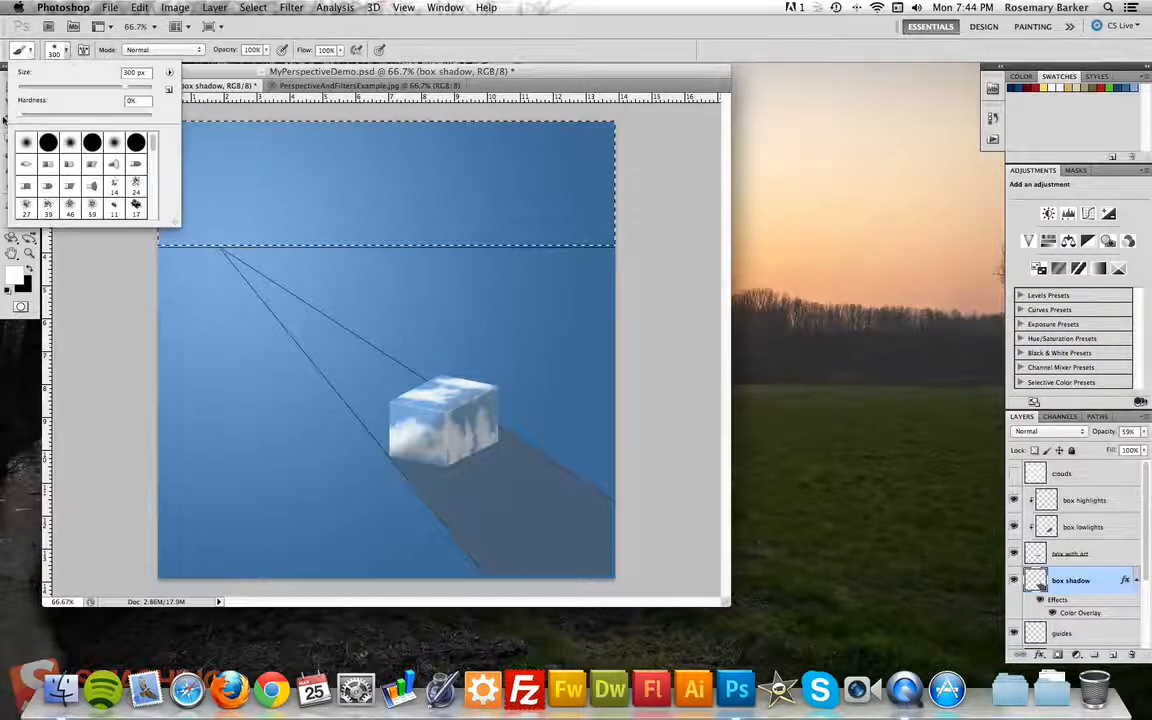
click(527, 69)
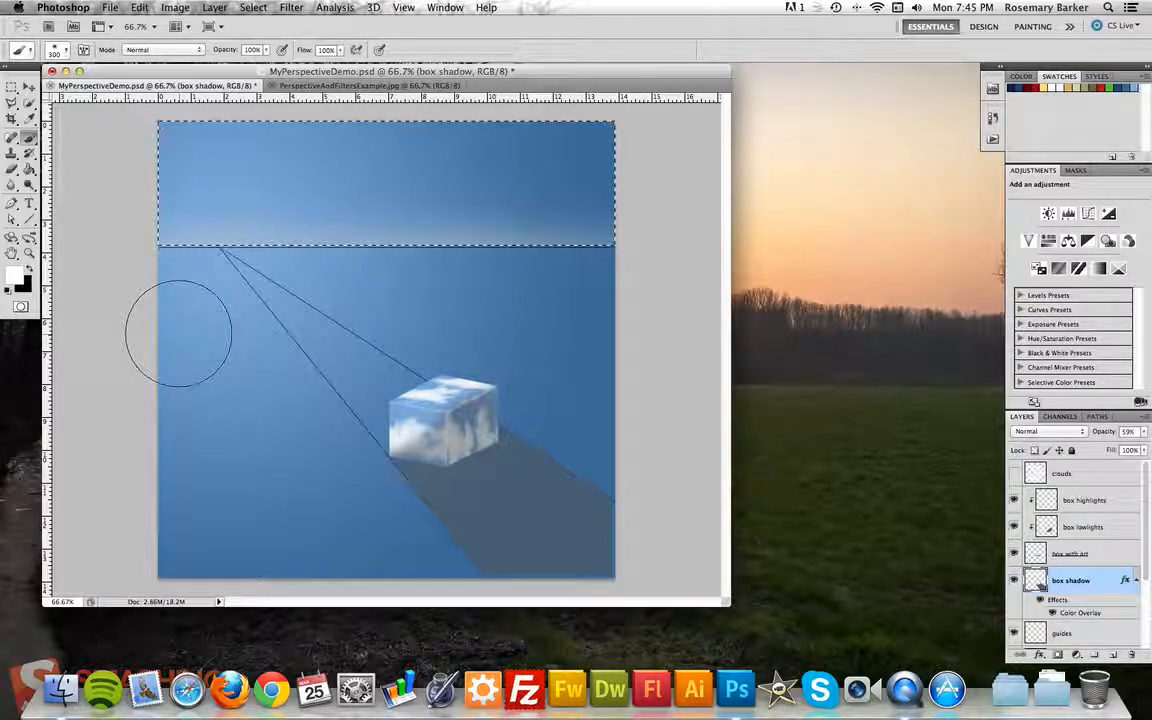
Invert the selection, paint a soft black shadow just below the horizon with the same brush, and deselect.
click(255, 8)
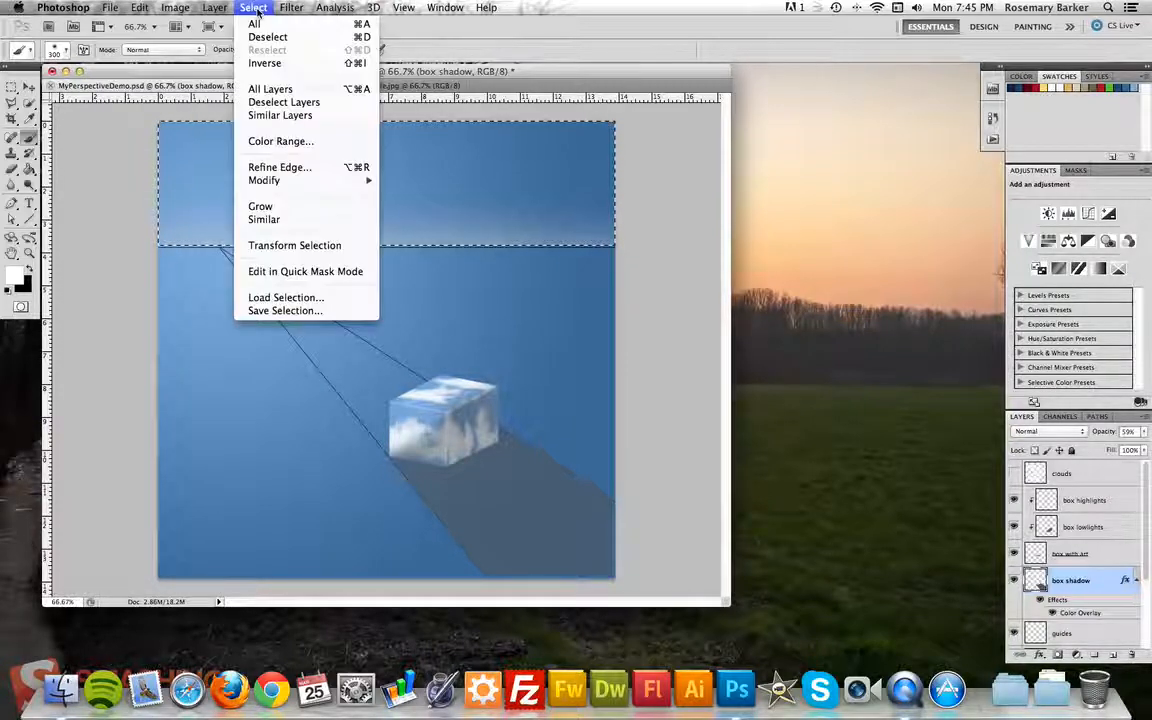
click(288, 64)
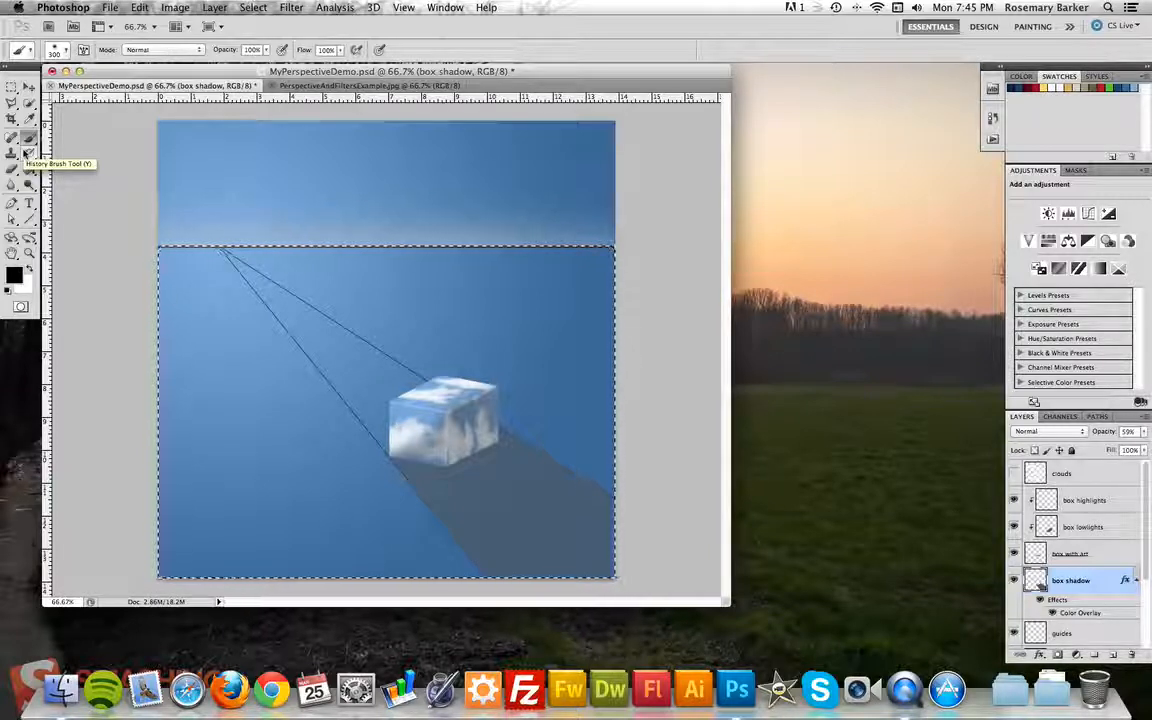
click(16, 287)
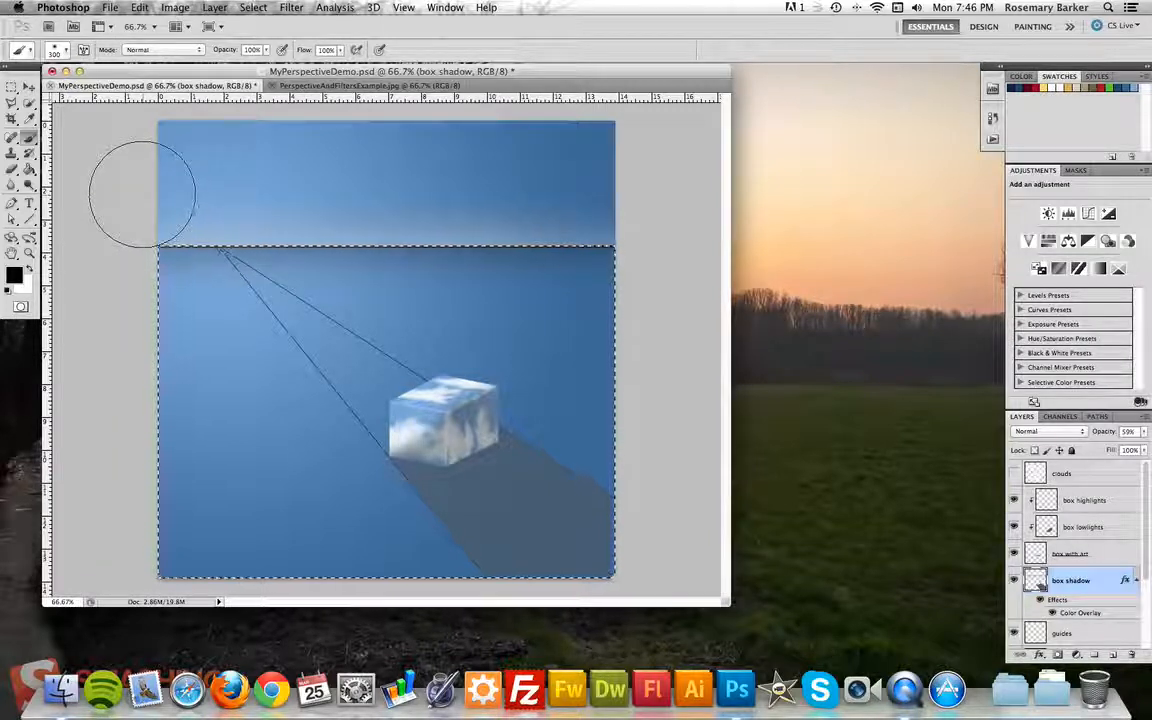
key(super+d)
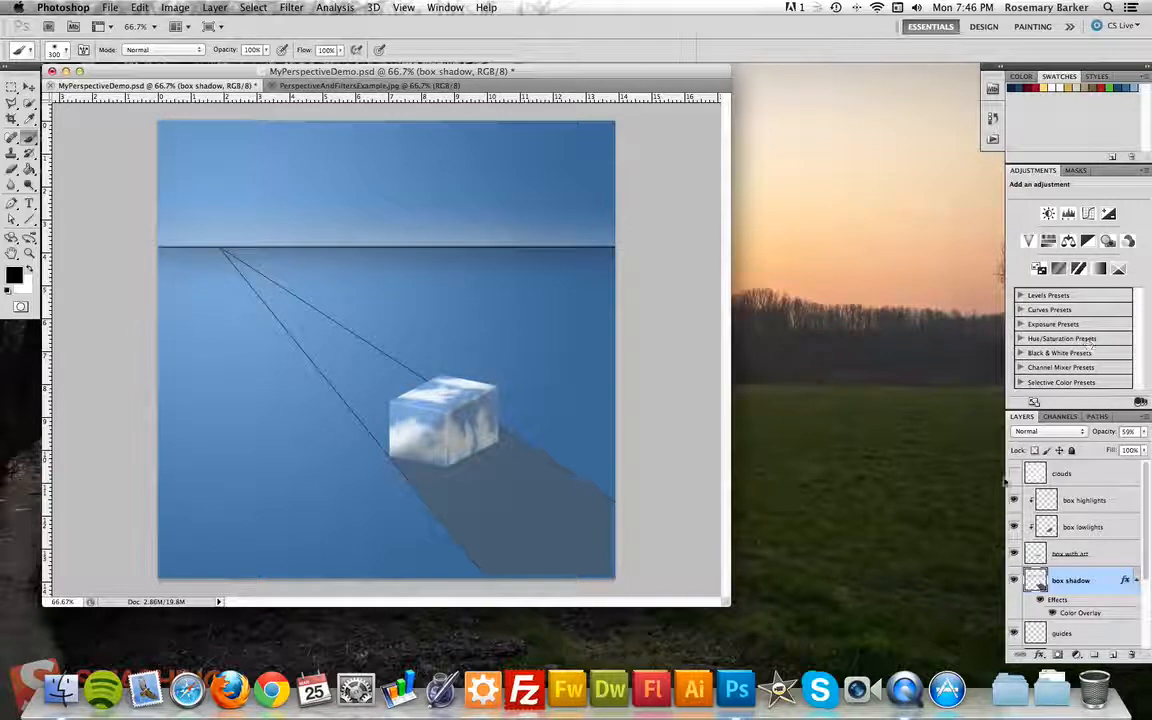
Hide the guides layer and make a rectangular selection of the whole area above the painted horizon.
click(1013, 632)
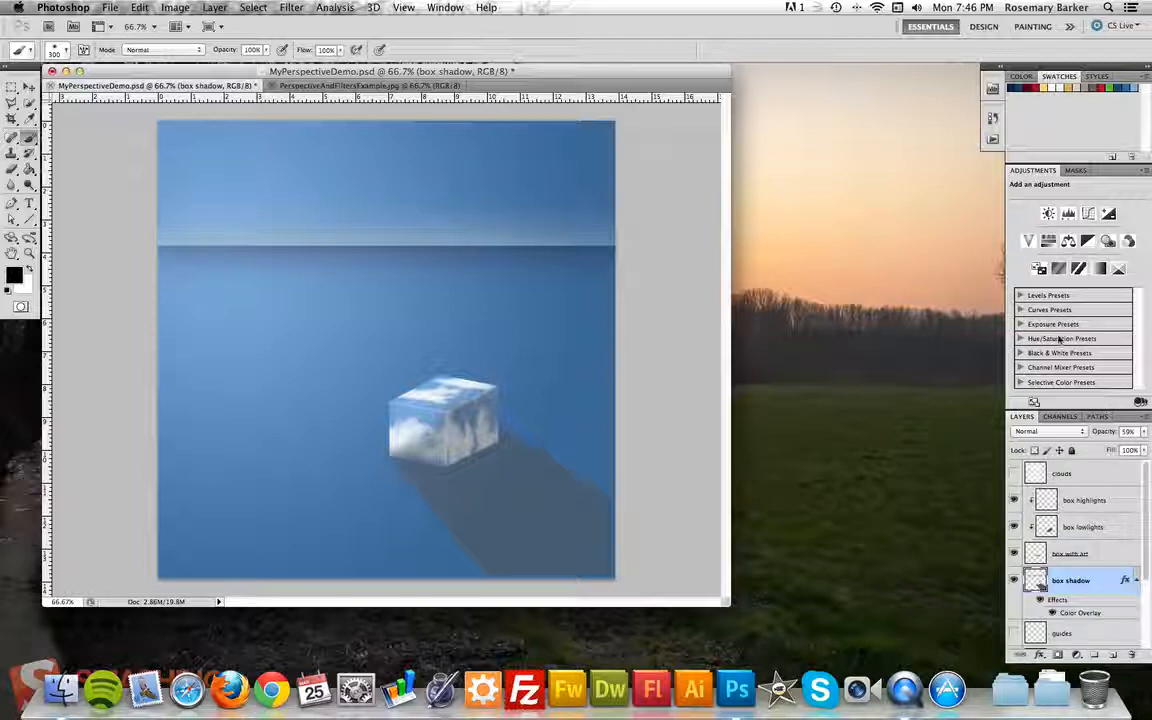
click(12, 87)
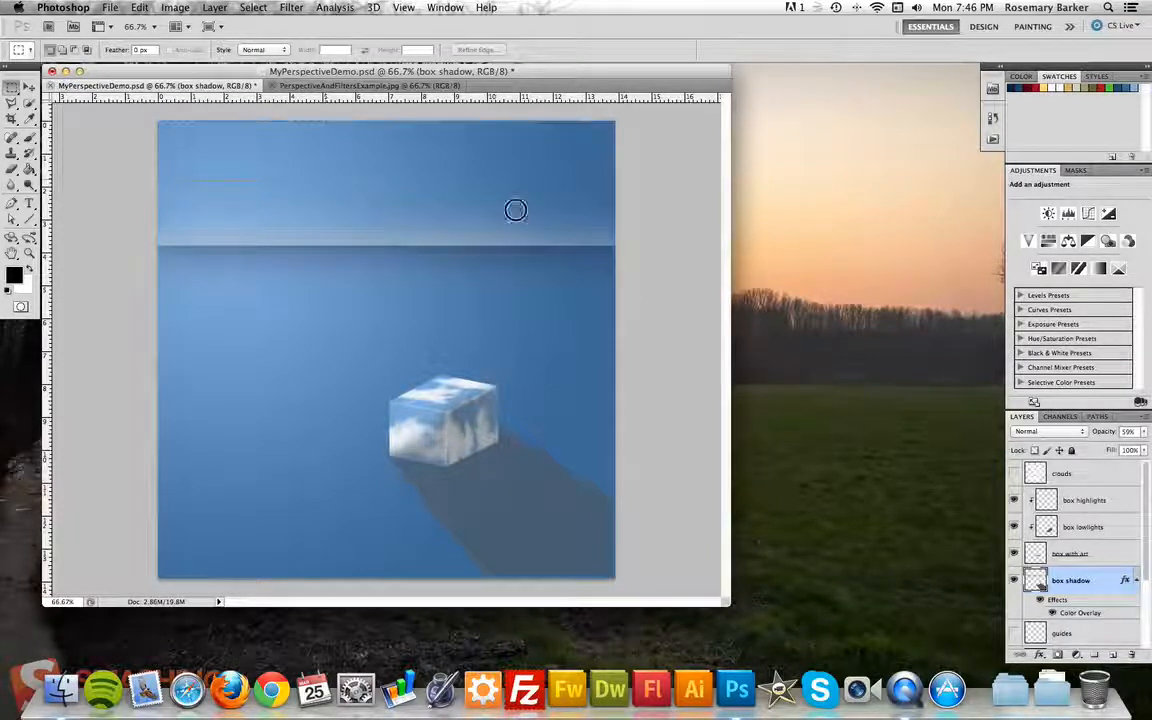
drag(515, 210, 615, 245)
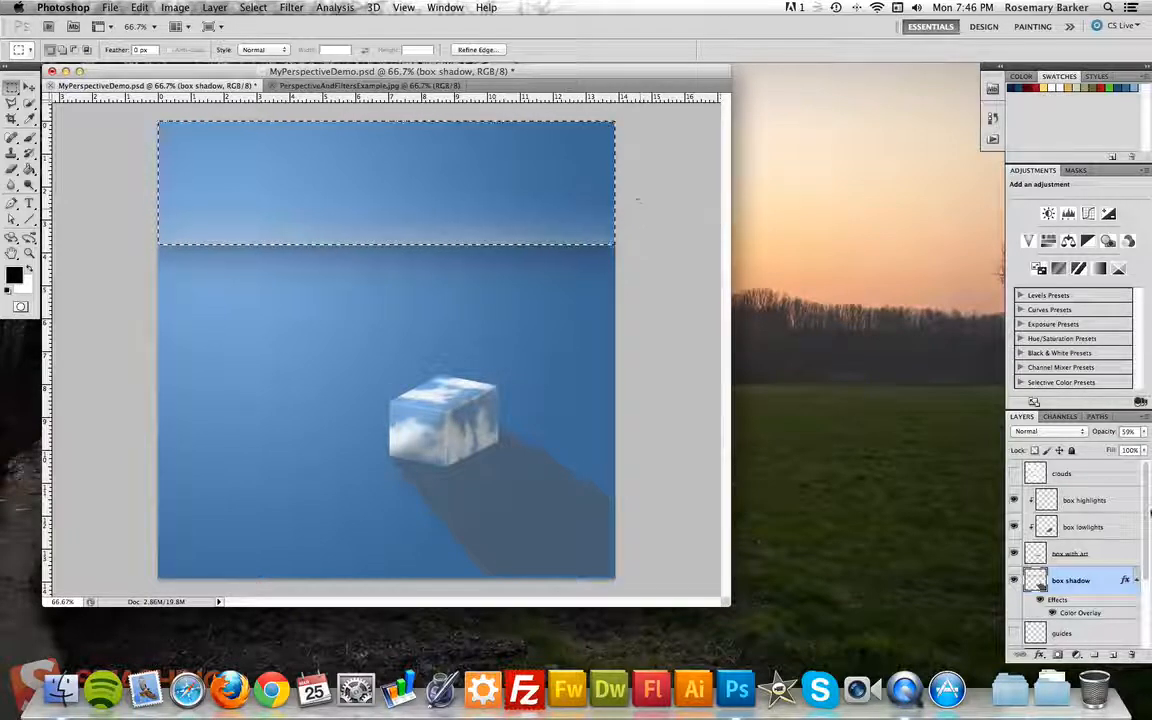
Move the guides layer above the box shadow layer and merge box shadow down into the background layer.
drag(1144, 506, 1147, 564)
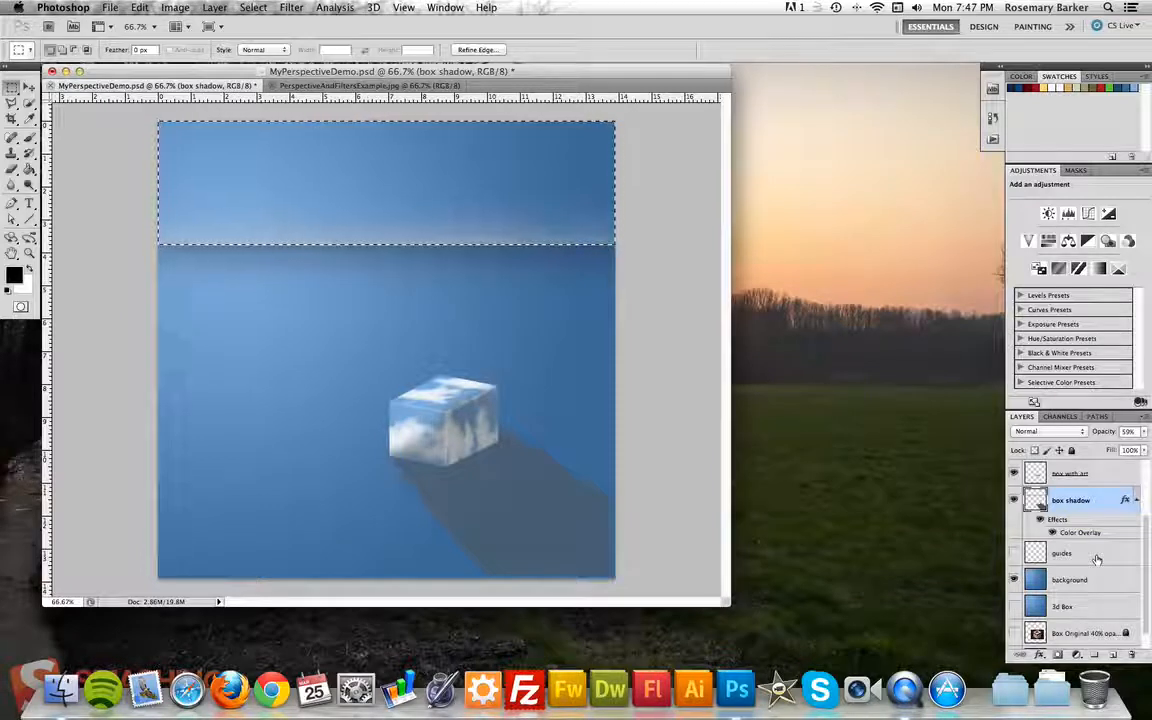
drag(1097, 559, 1094, 487)
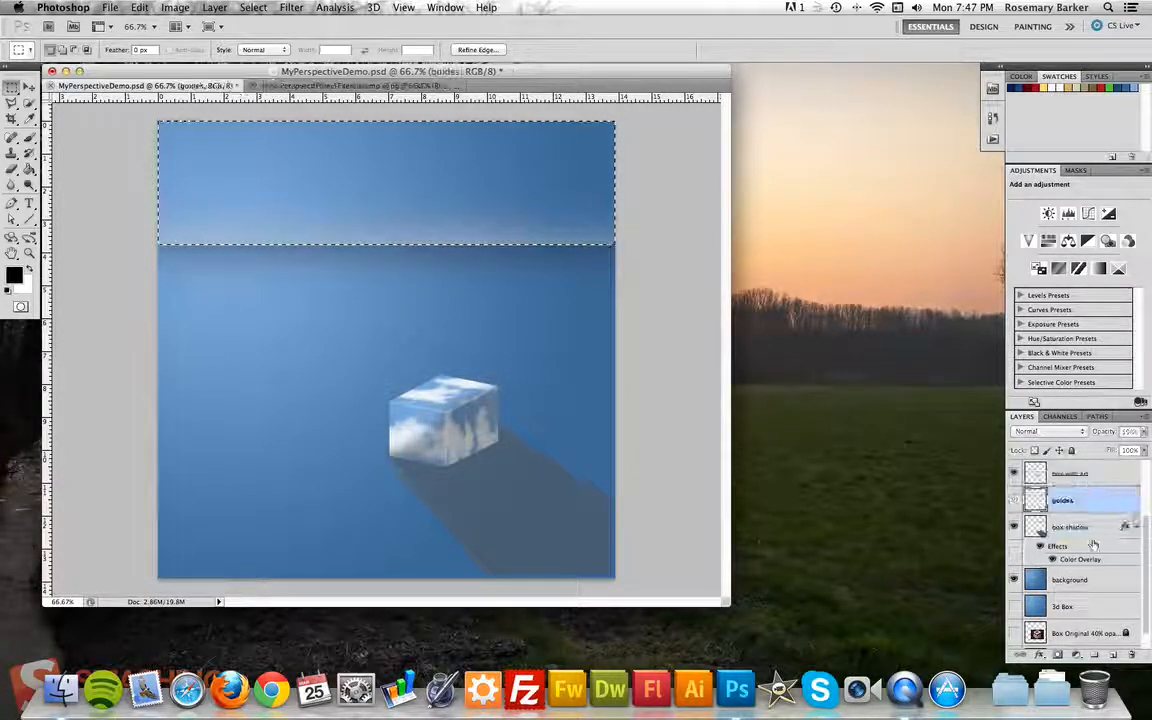
click(1102, 528)
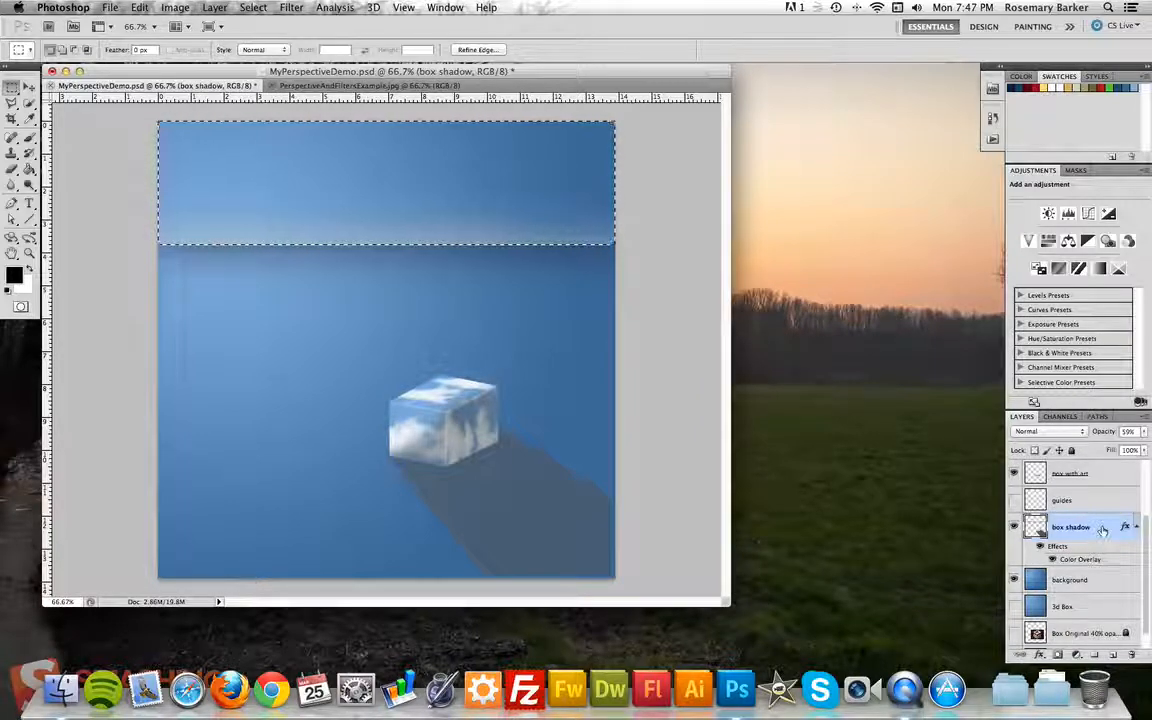
right_click(1102, 529)
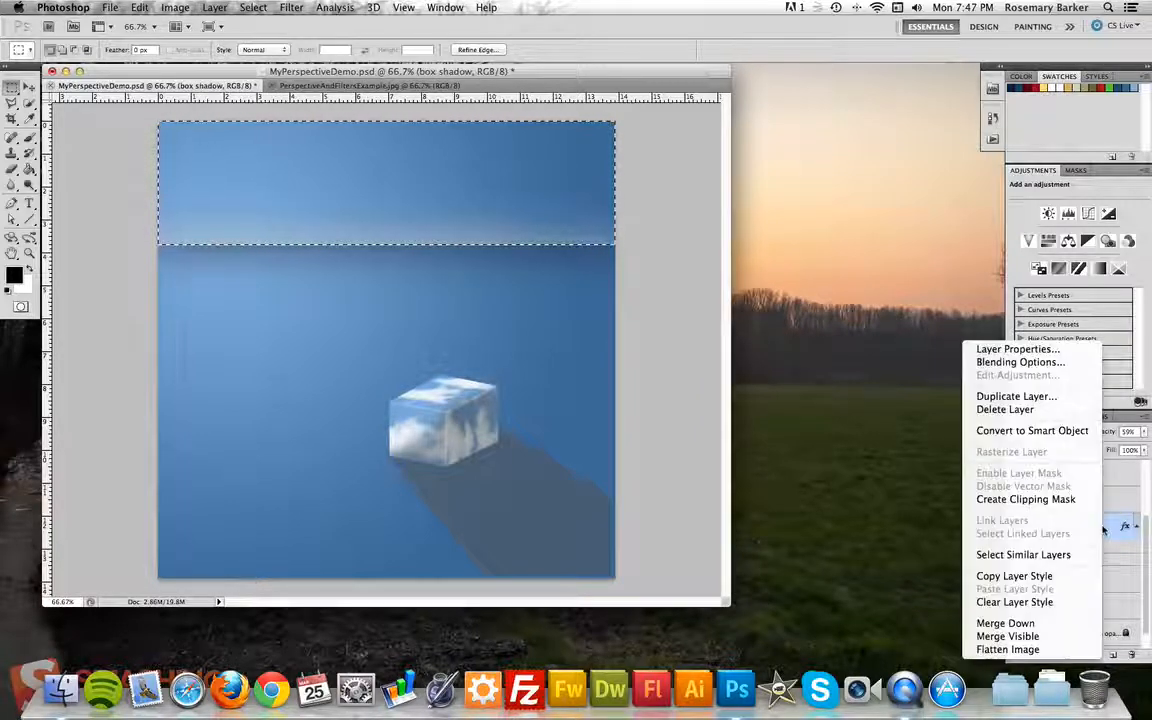
click(1020, 623)
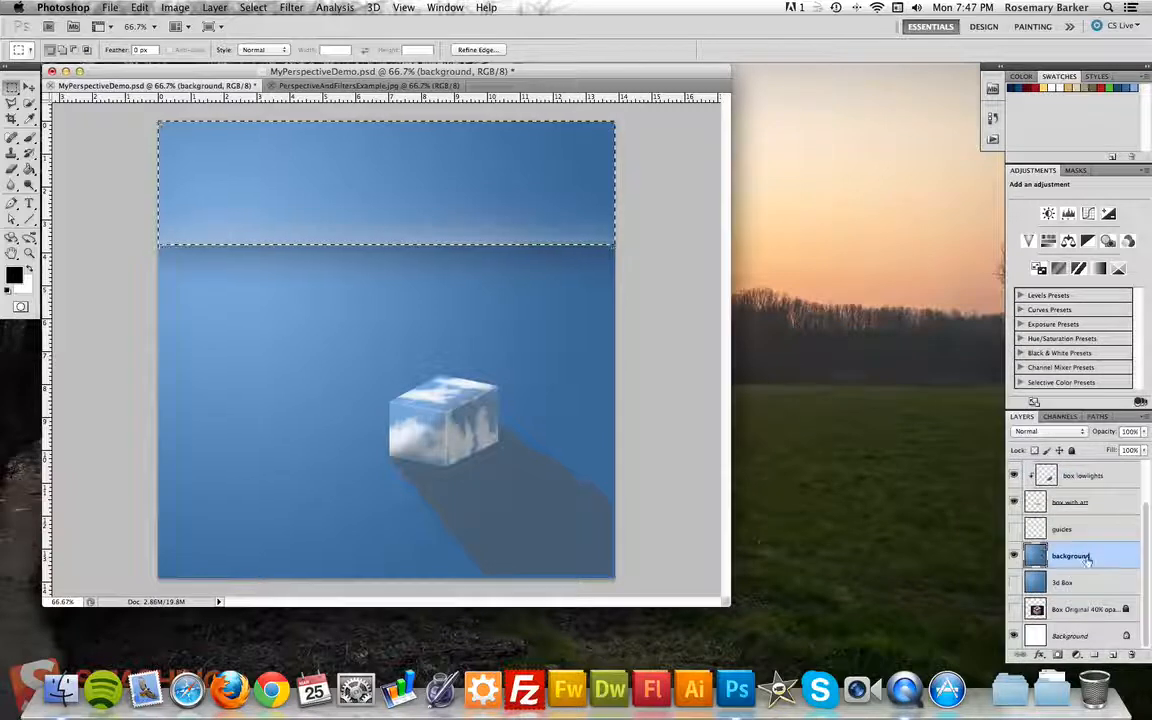
Check the merged background layer by toggling its visibility, and cut the selected area above the horizon out of it.
click(1013, 557)
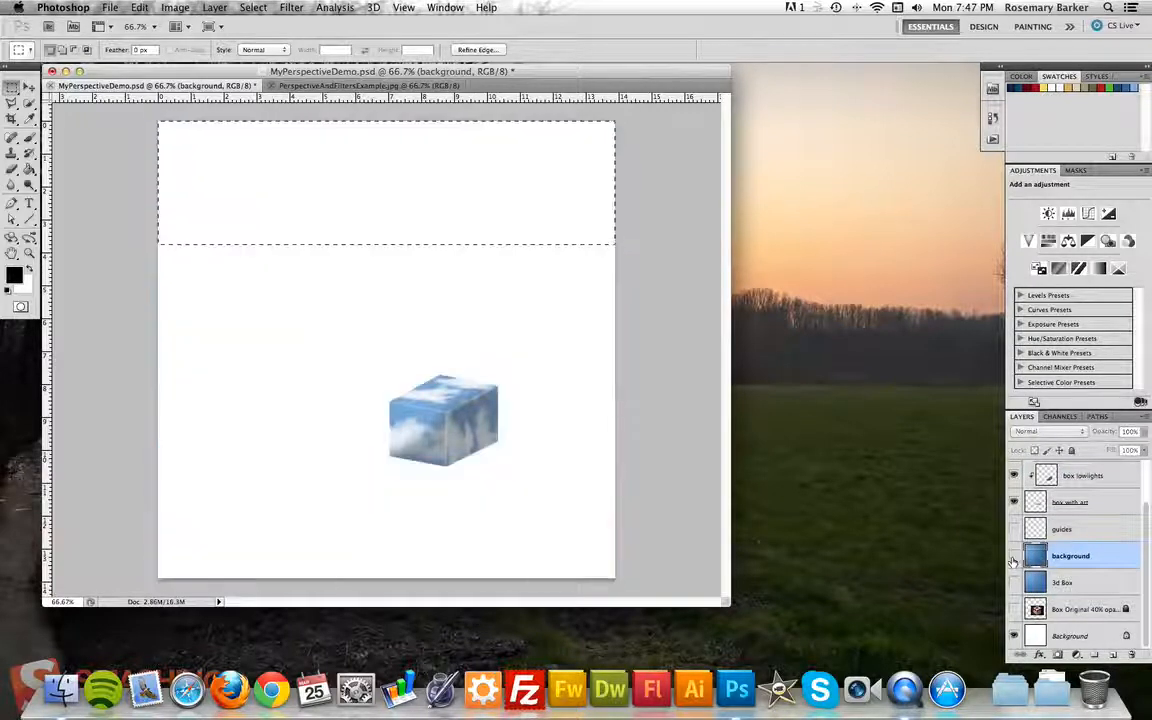
click(1013, 557)
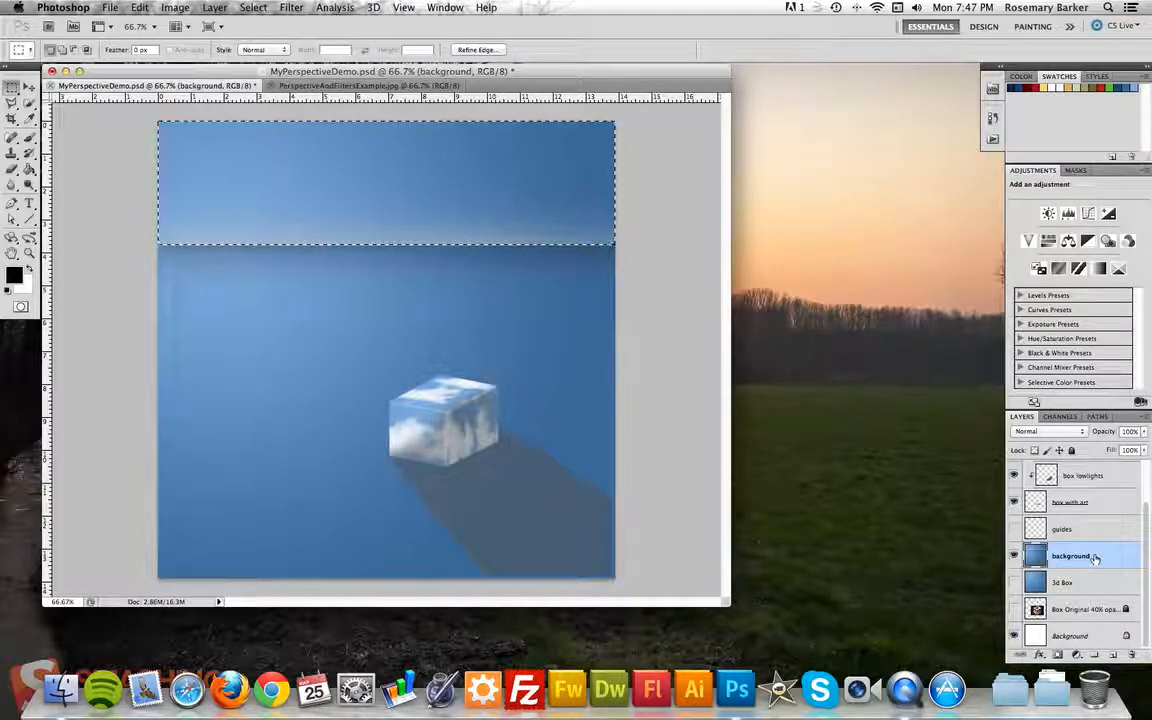
key(Delete)
key(super+d)
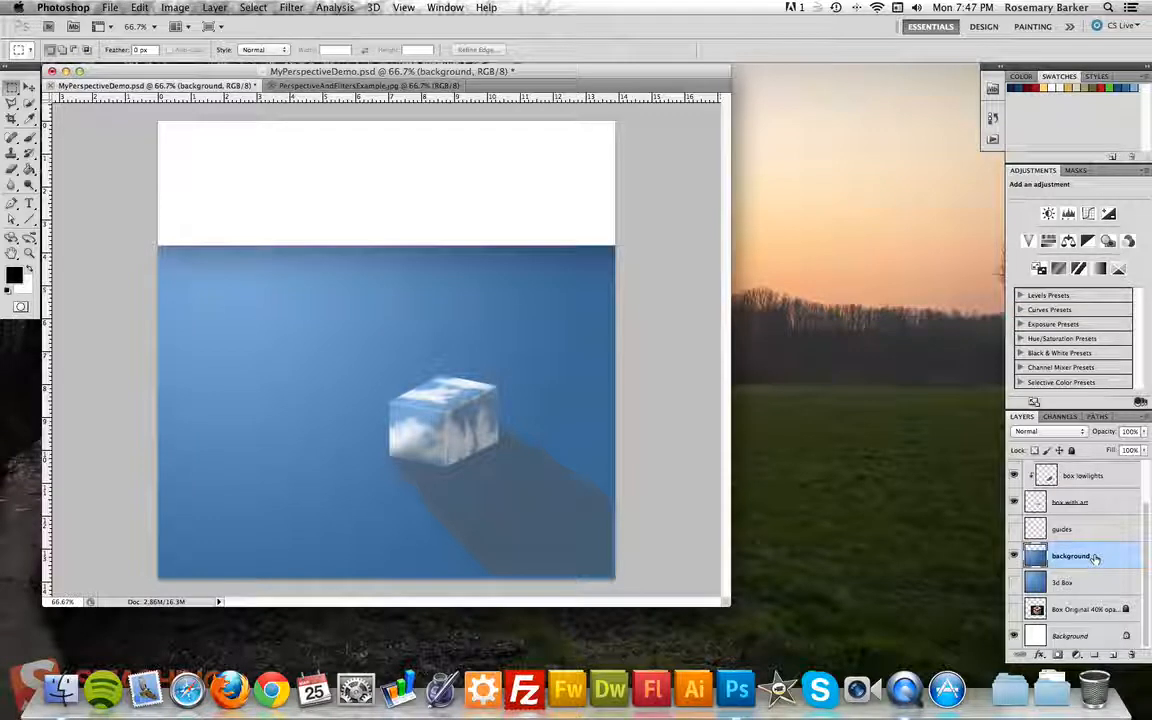
Create a layer directly above the background layer and name it "upper horizon".
click(1114, 656)
double_click(1060, 556)
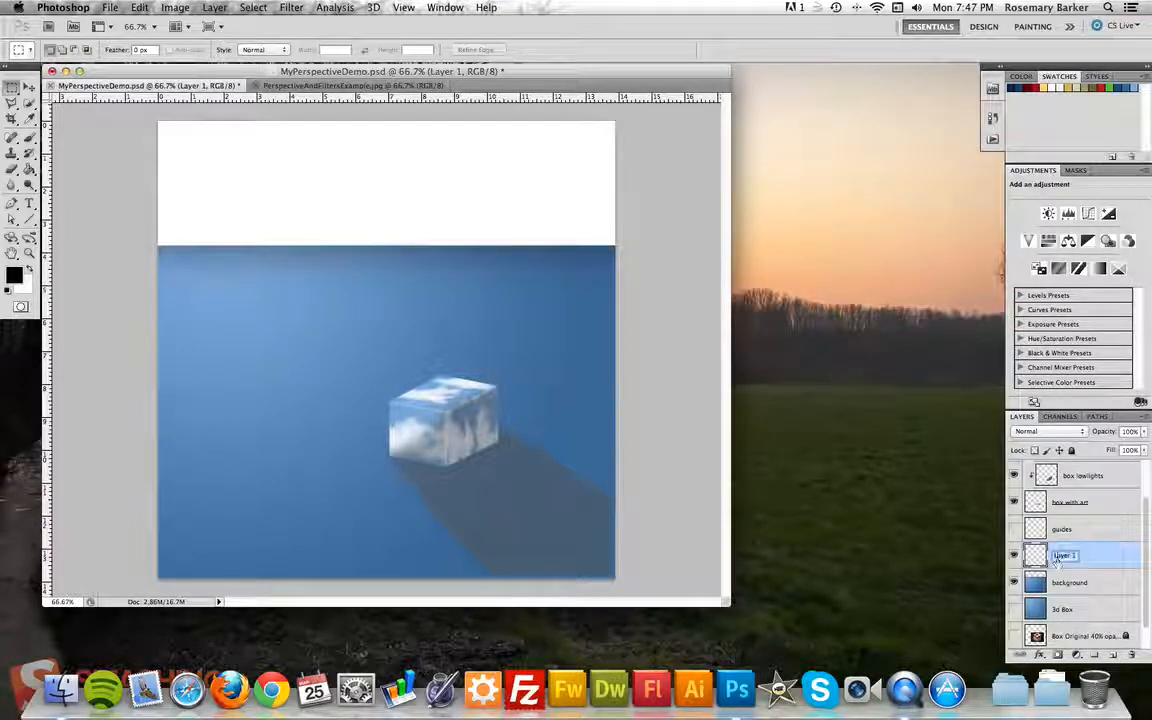
text(upper ho)
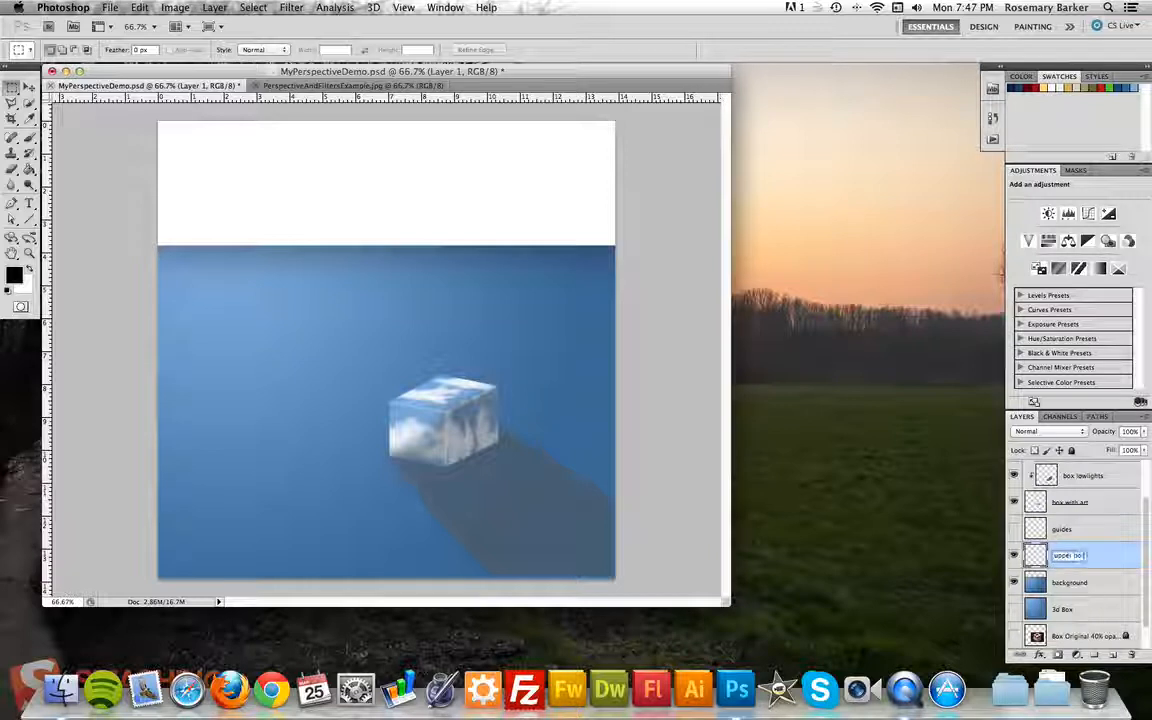
text(rizon)
key(Return)
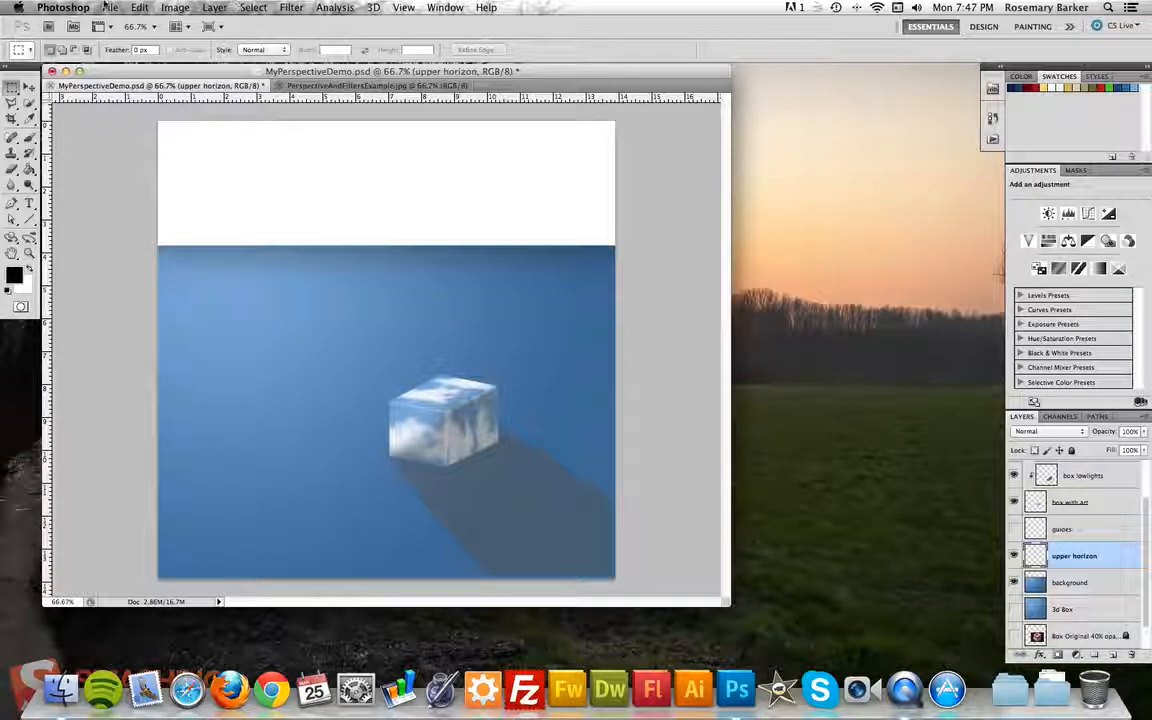
Paste the cut area in place on the upper horizon layer and check it by toggling the layer's visibility.
click(140, 8)
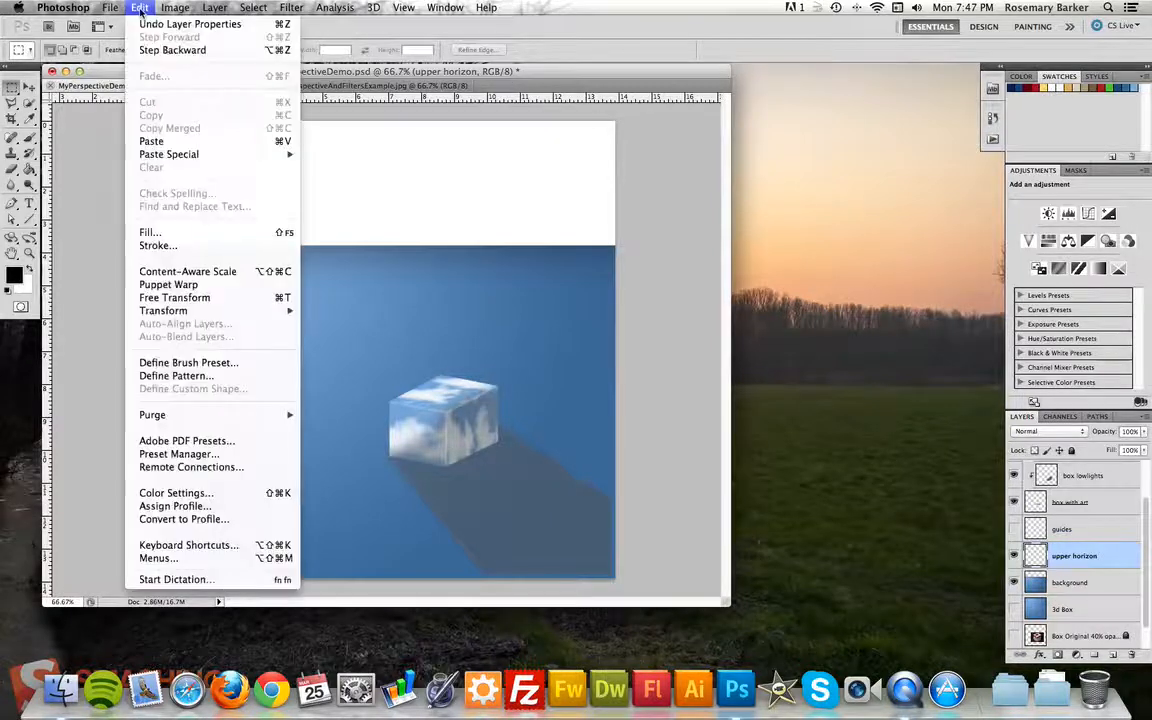
mouse_move(180, 154)
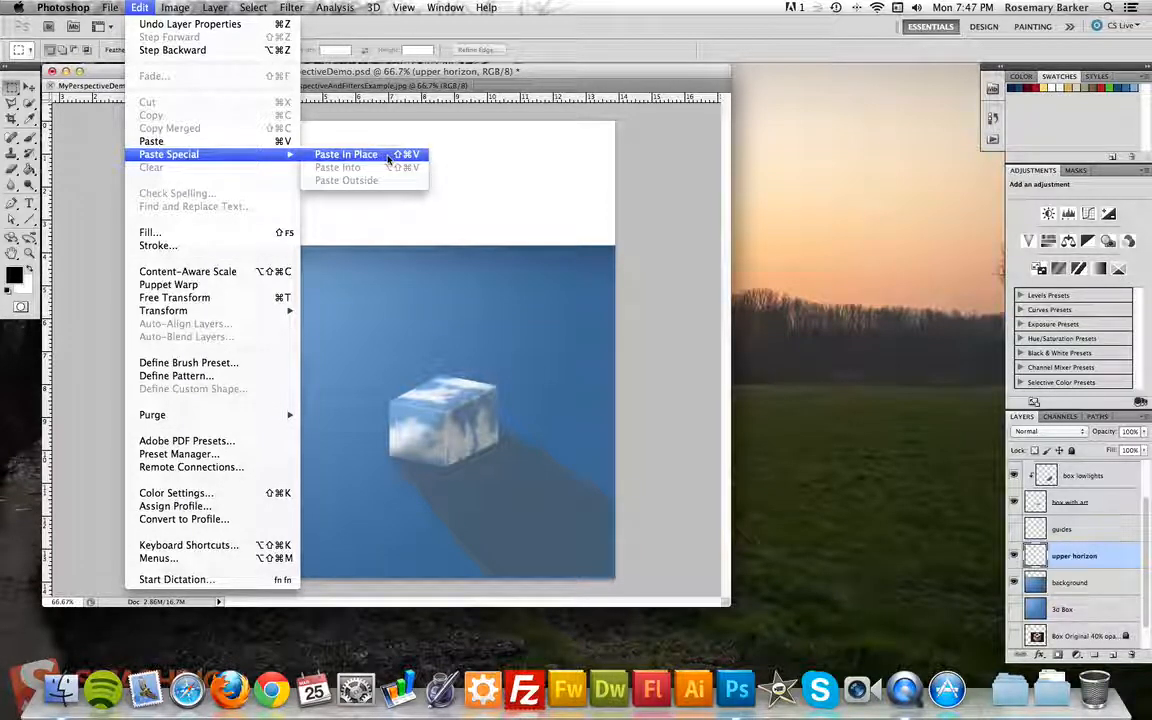
click(387, 156)
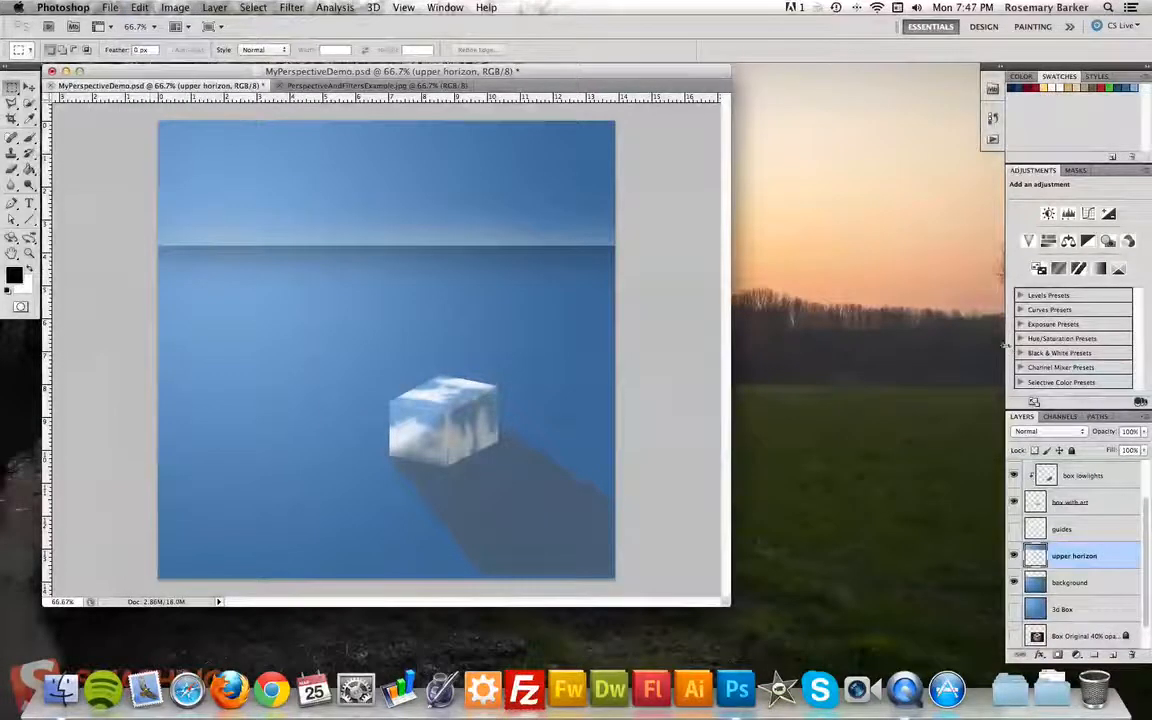
click(1014, 557)
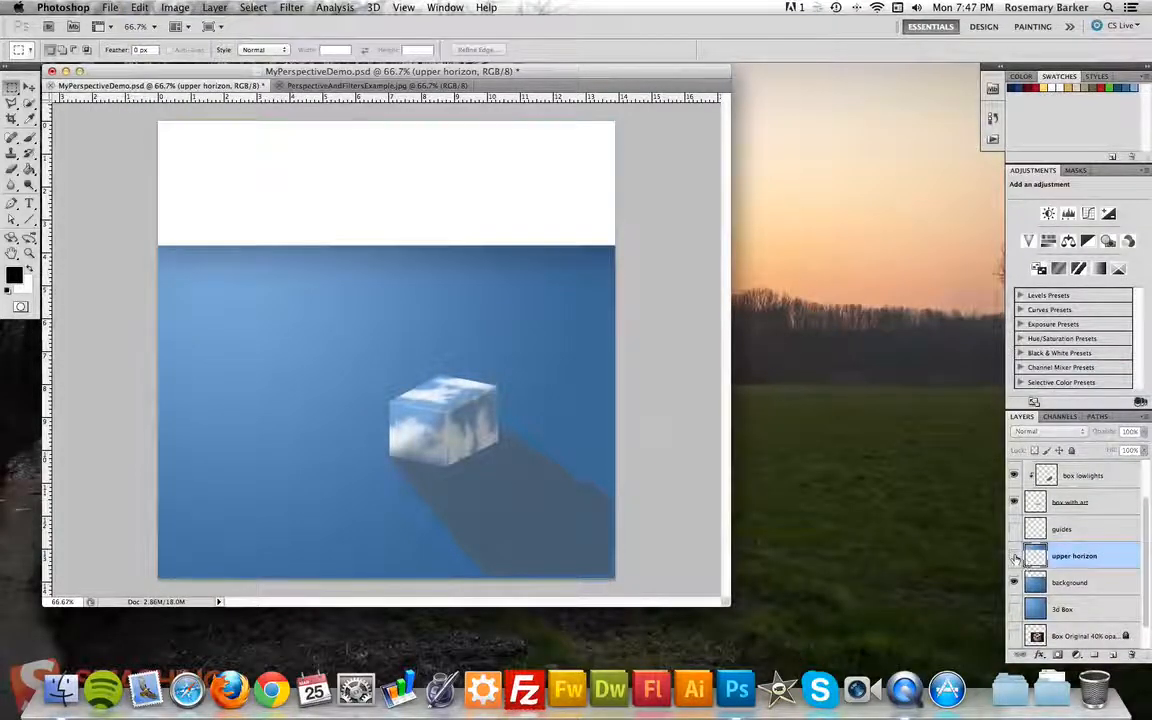
click(1014, 557)
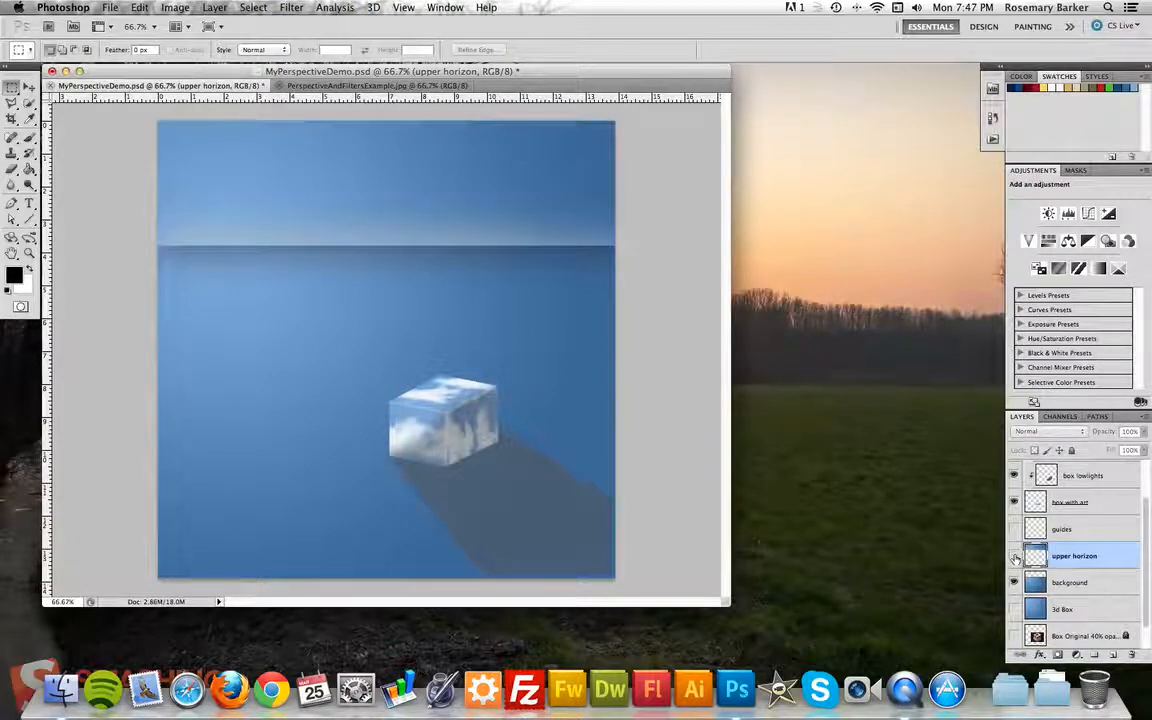
click(1014, 557)
click(1014, 557)
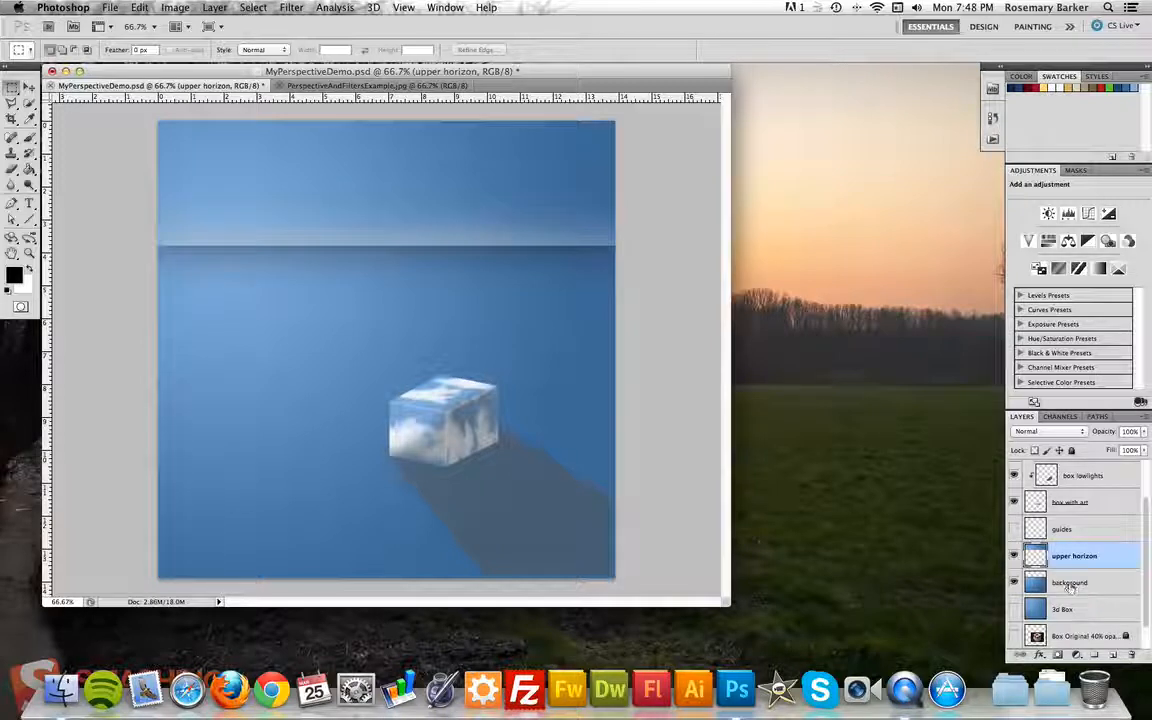
Rename the background layer as "lower horizon".
click(1070, 586)
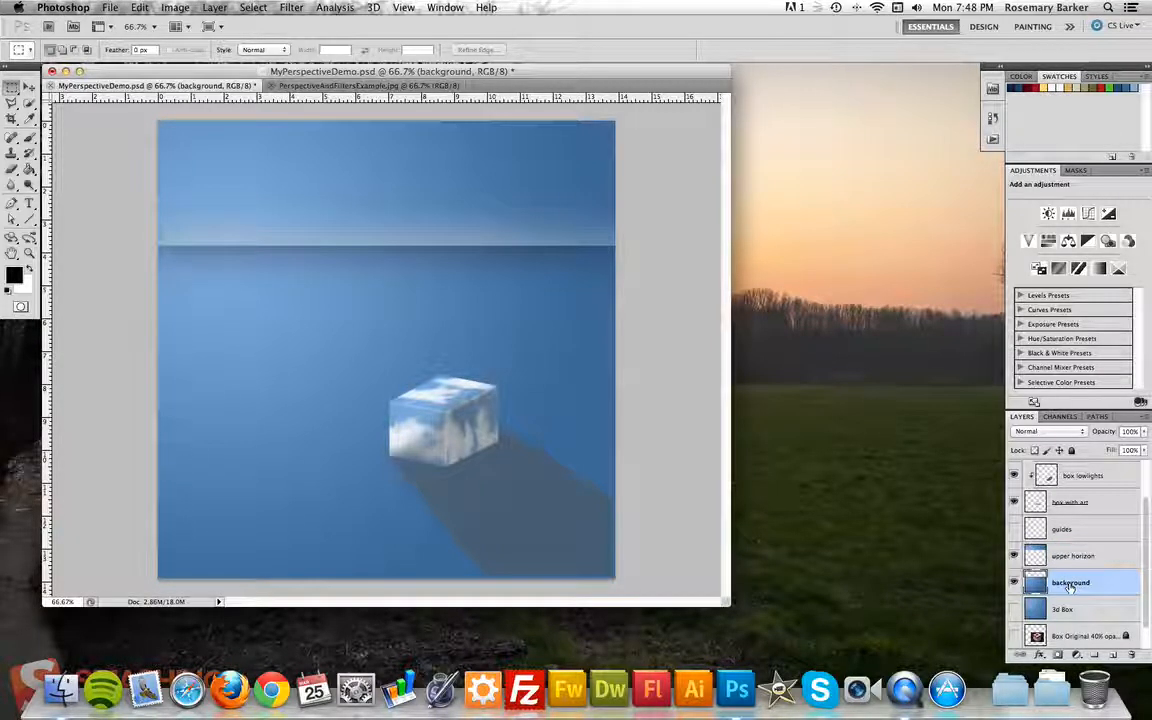
double_click(1070, 584)
text(lower ho)
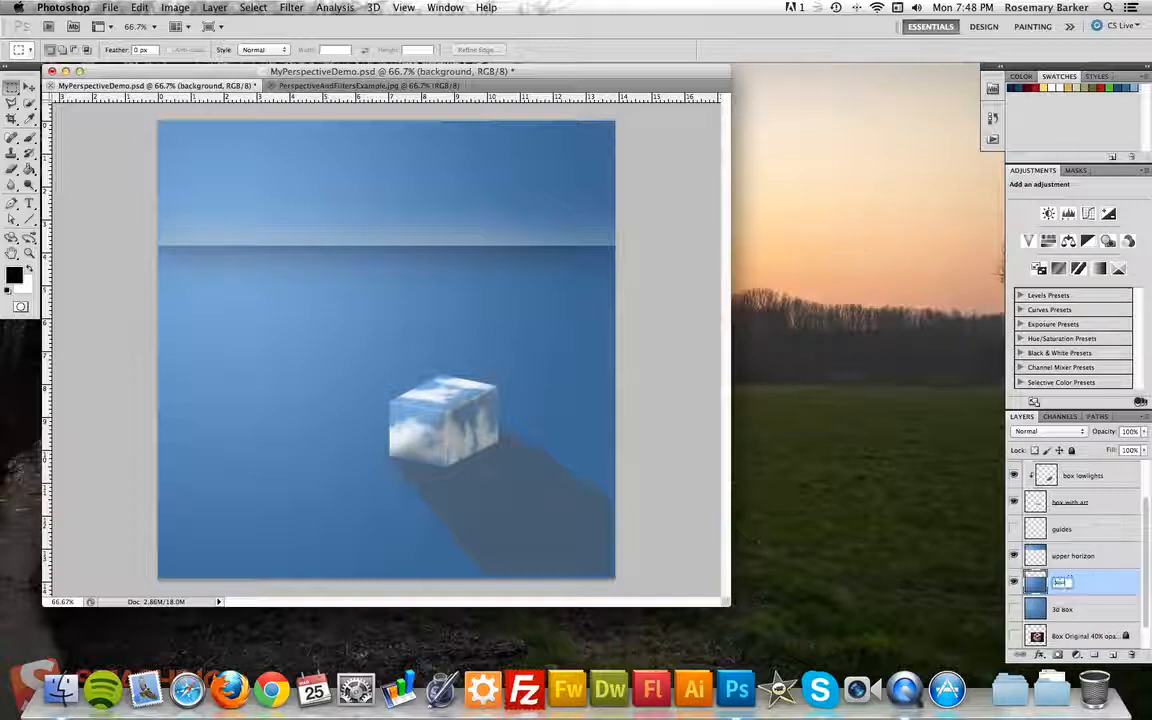
text(rizon)
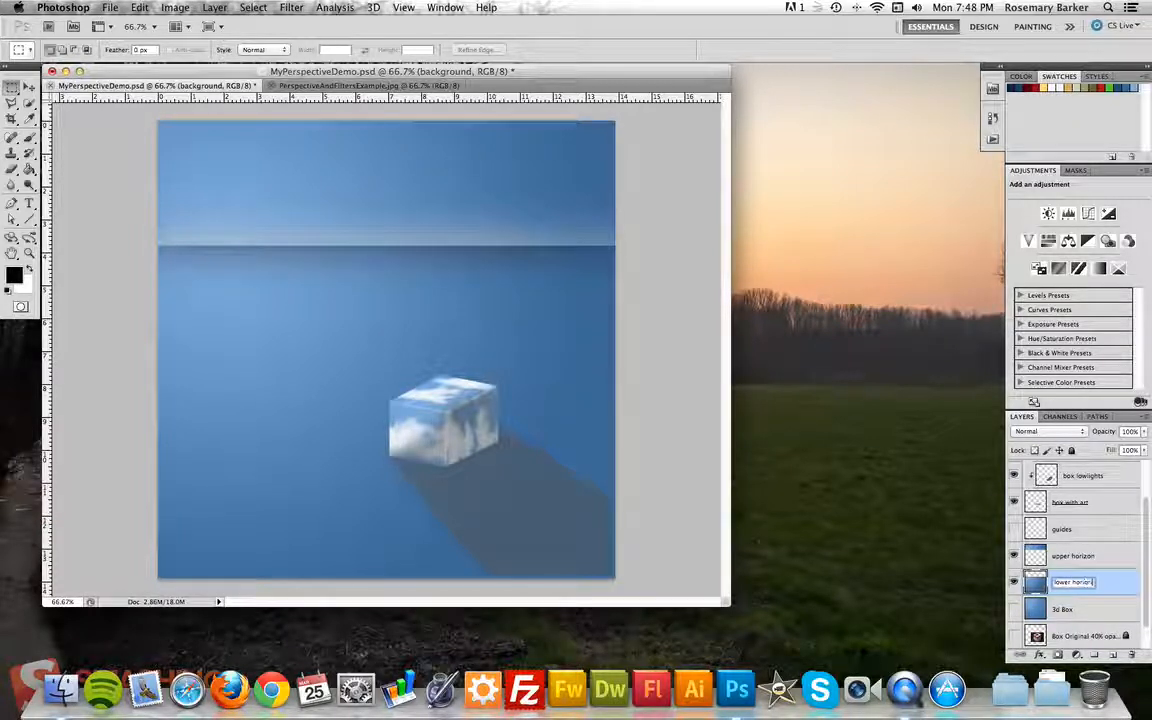
key(Return)
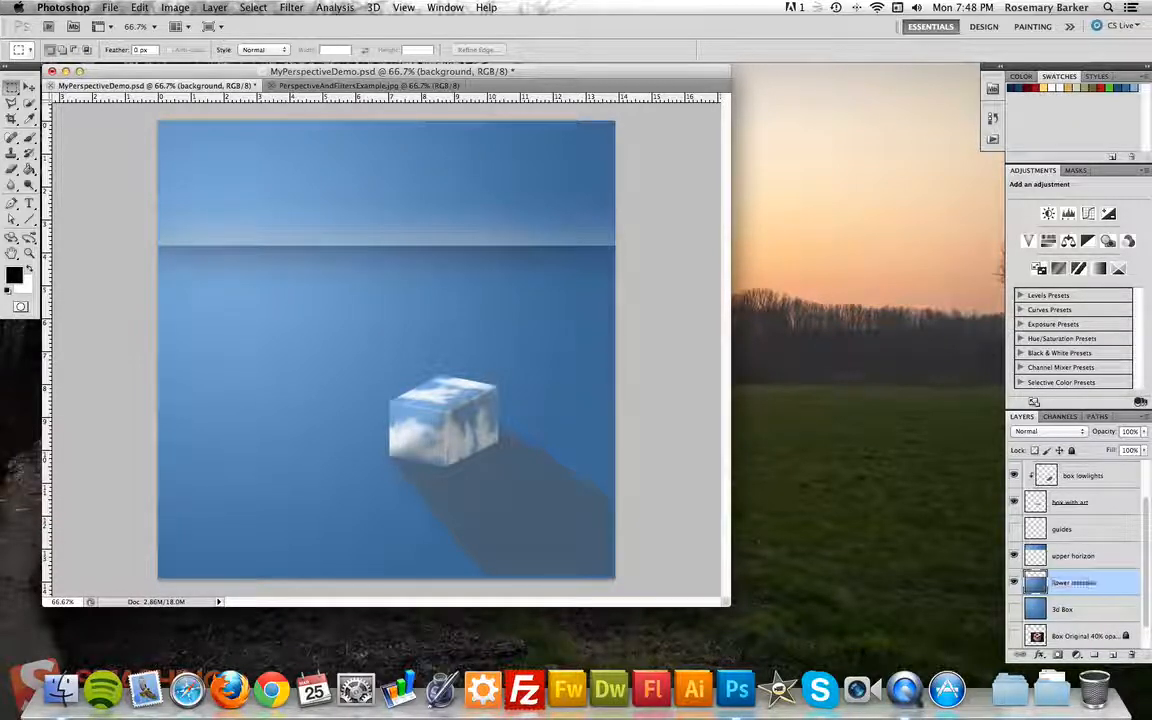
Create a layer between the upper horizon and lower horizon layers and name it "sun".
click(1112, 557)
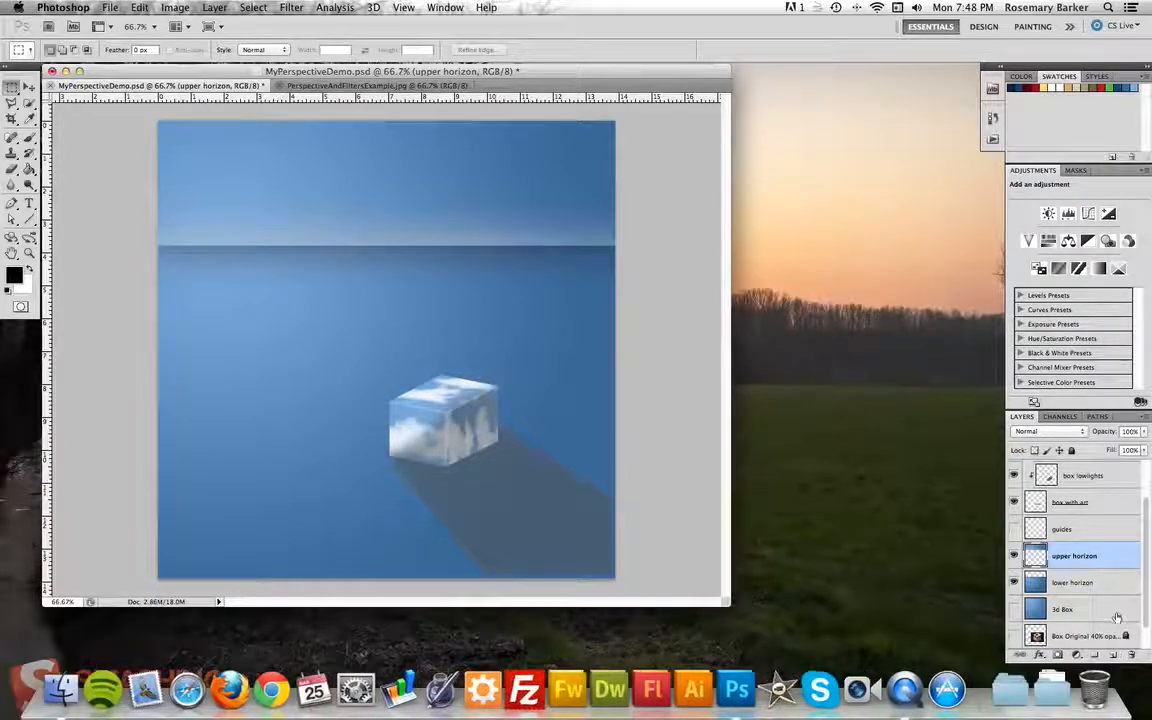
click(1113, 655)
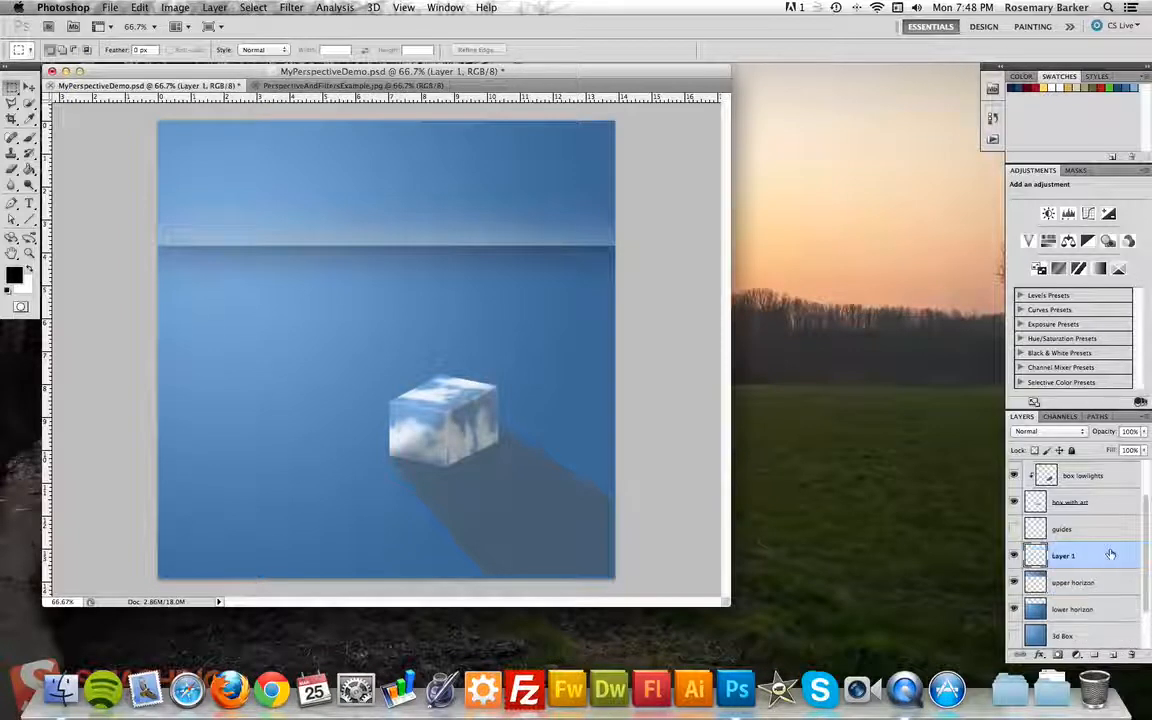
drag(1108, 554, 1107, 594)
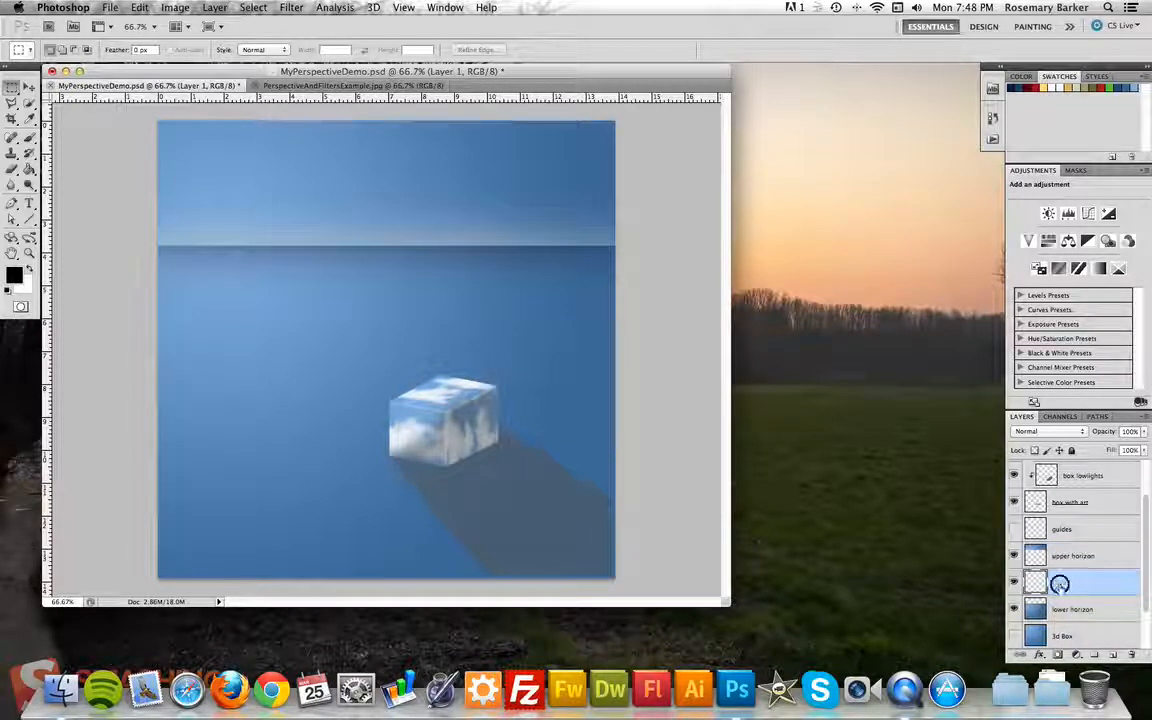
double_click(1060, 583)
text(sun)
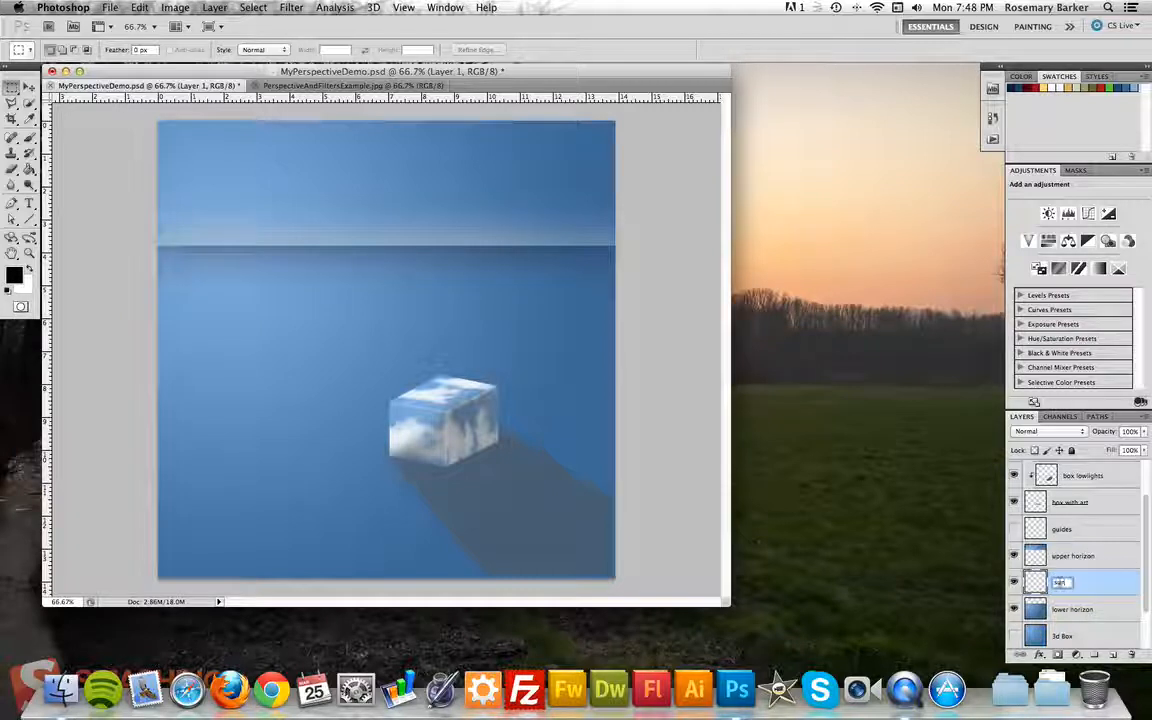
click(1097, 586)
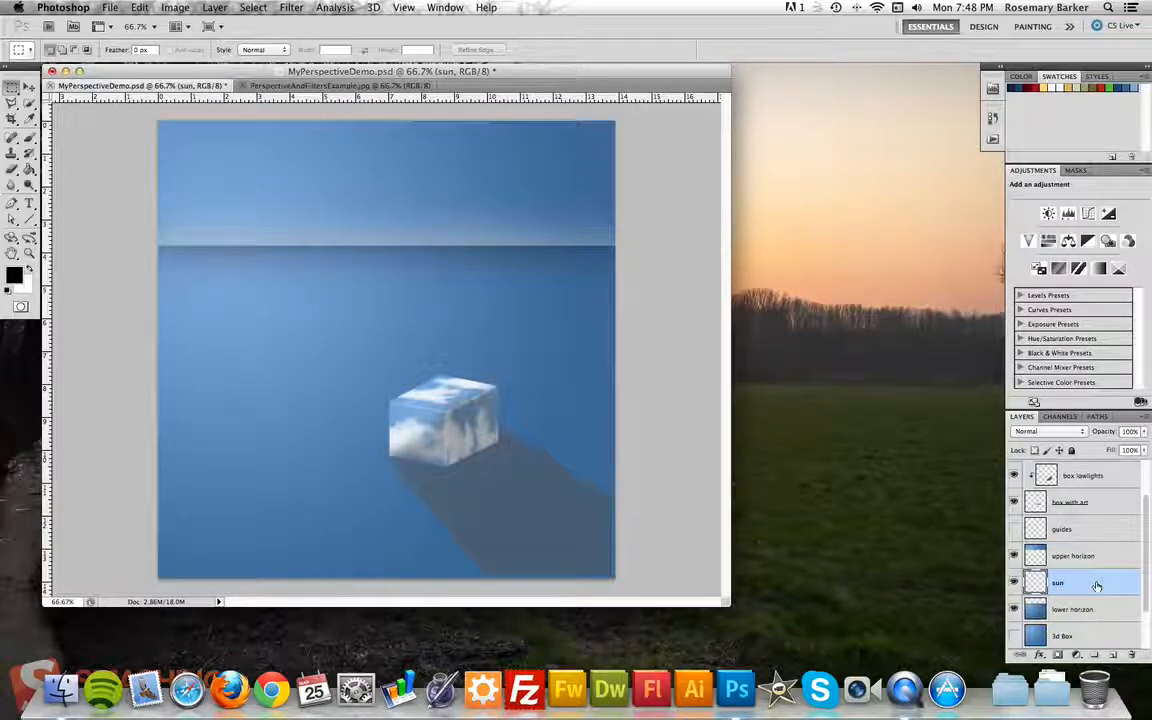
Hide both horizon layers and set light blue as the foreground colour and dark blue as the background colour.
click(1014, 556)
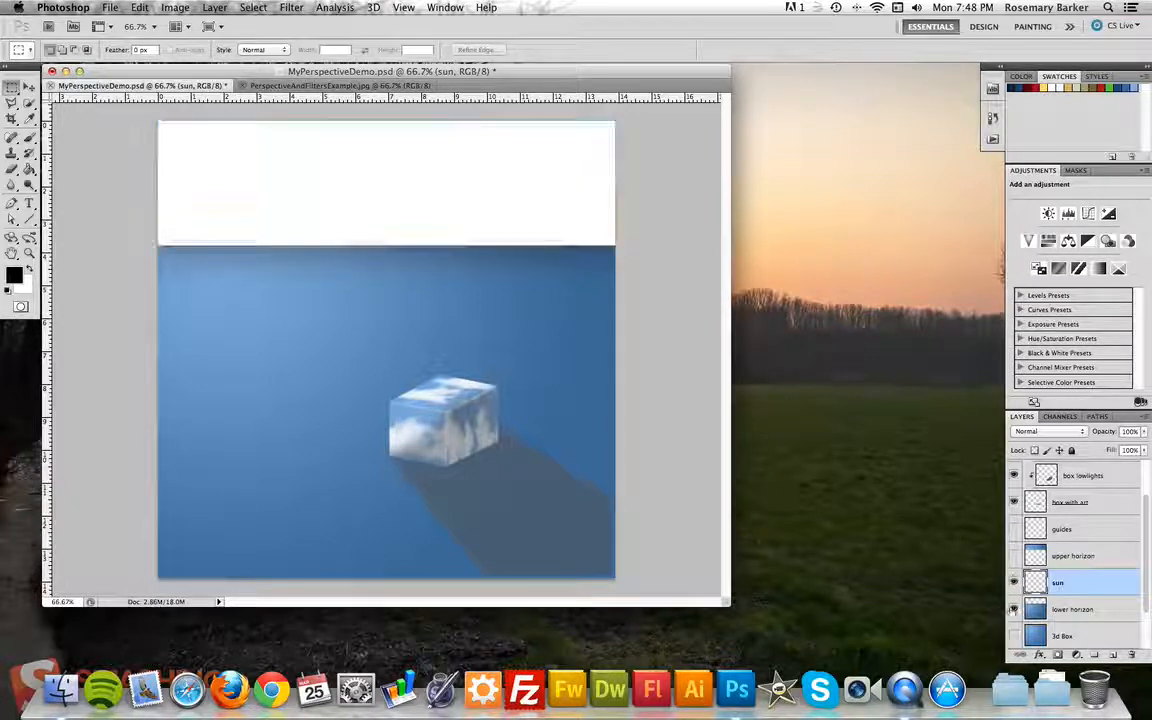
click(1014, 609)
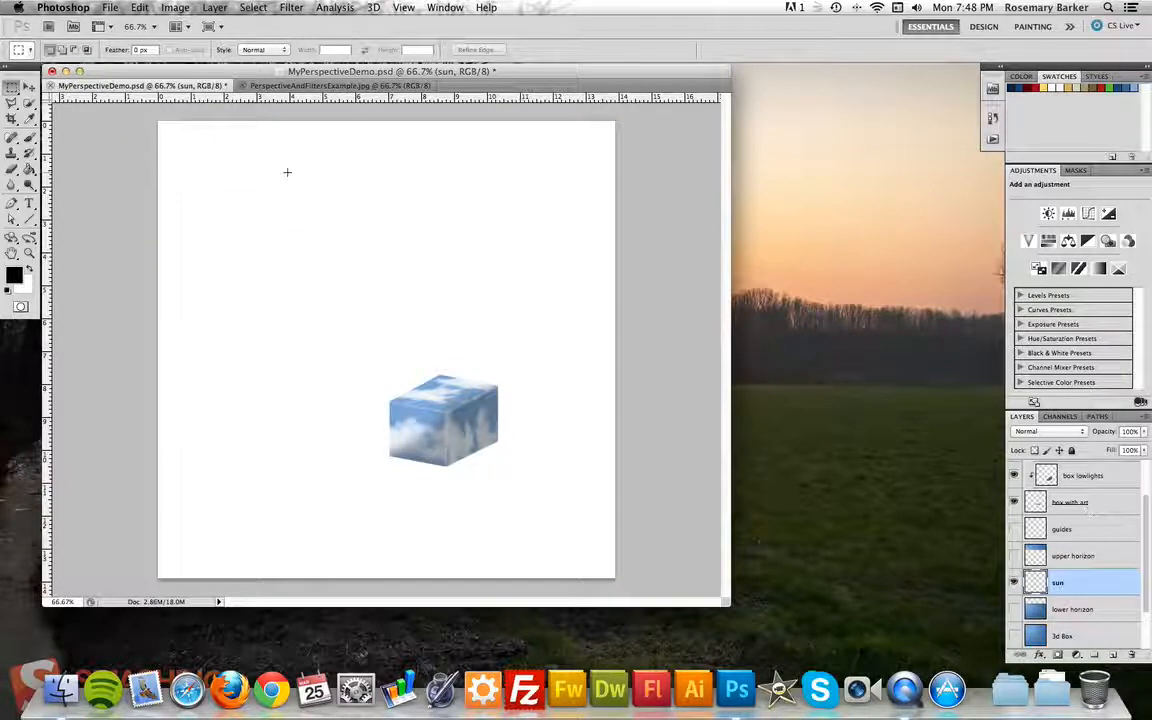
click(1131, 88)
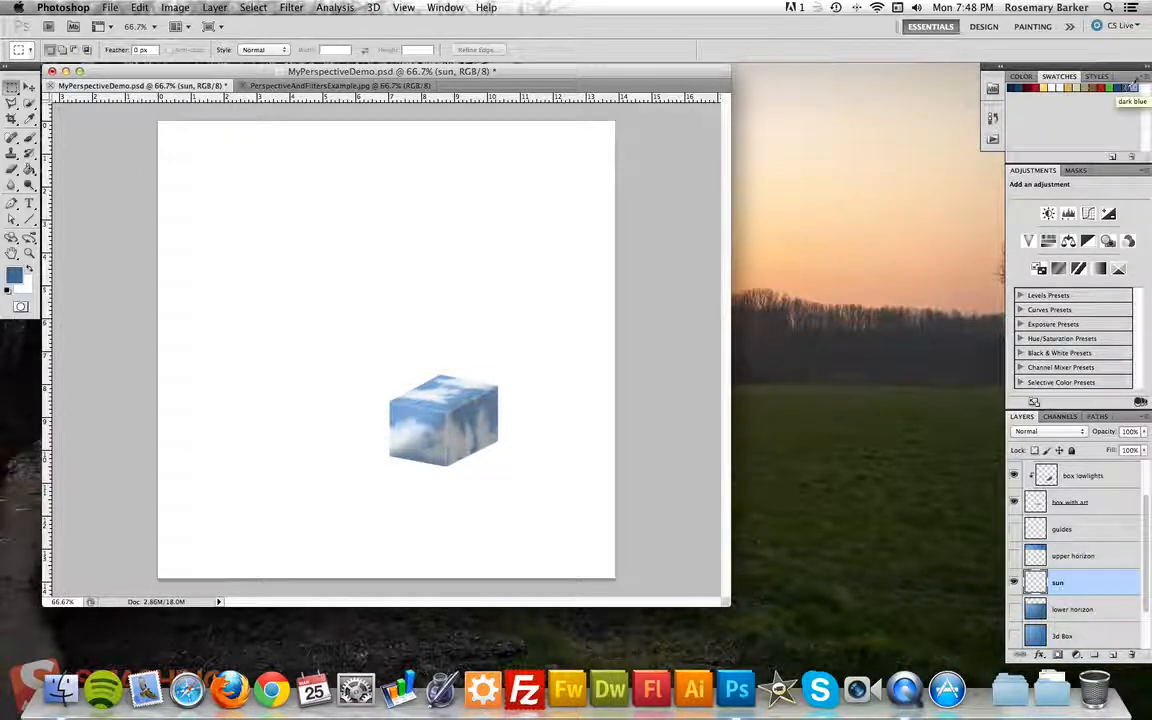
key(x)
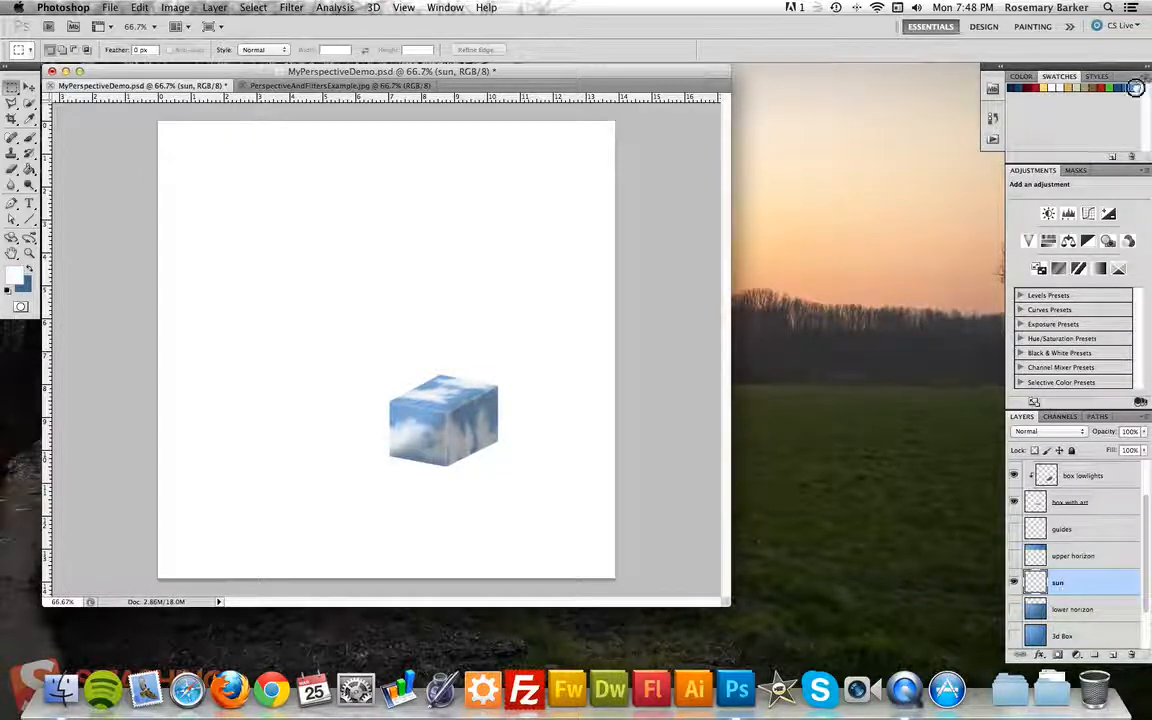
click(1135, 88)
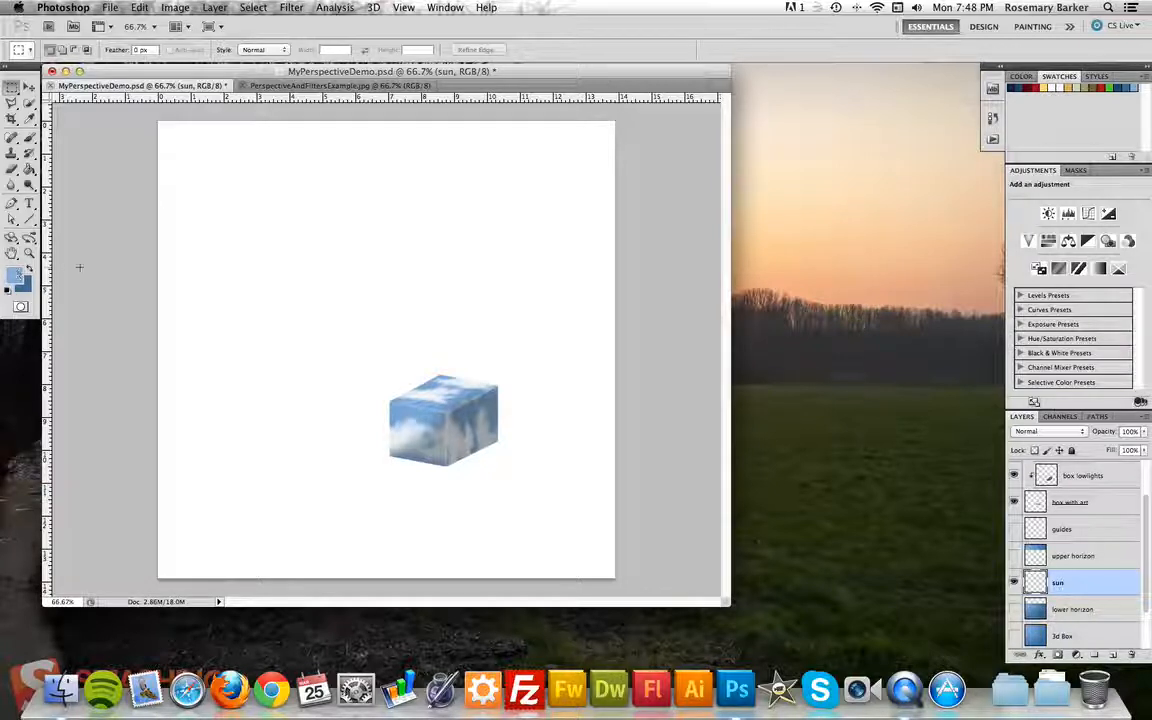
Fill the sun layer with a radial foreground-to-background gradient from the canvas centre to its bottom edge.
click(28, 171)
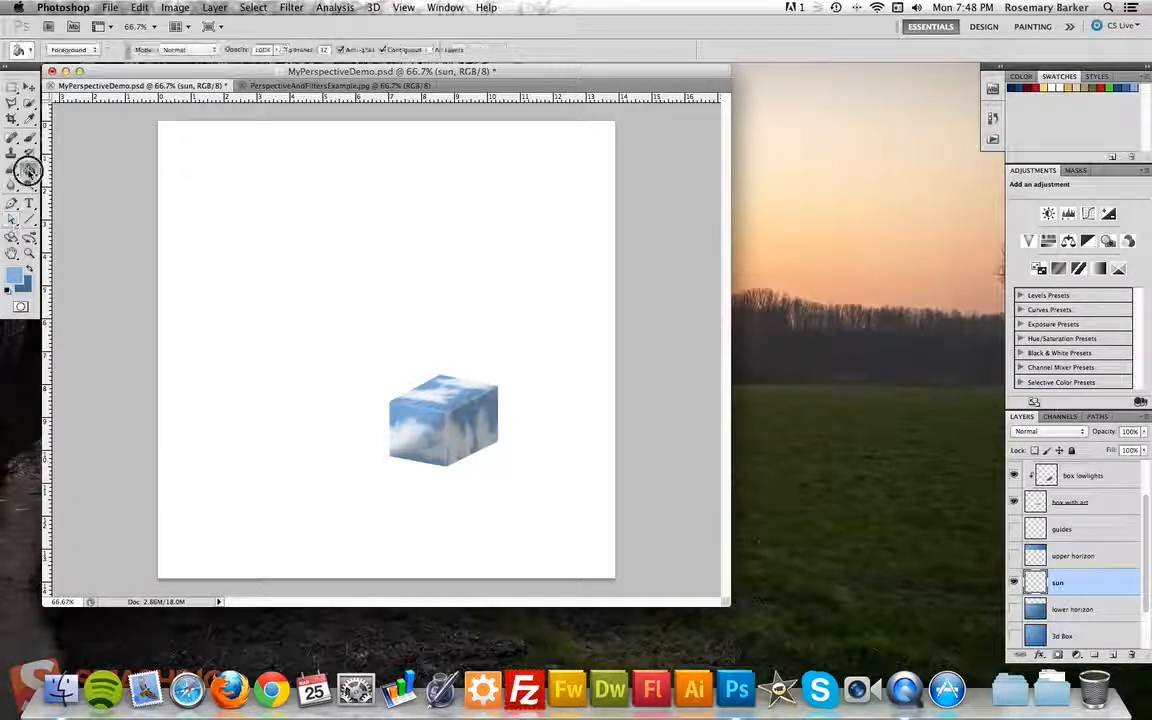
click(82, 166)
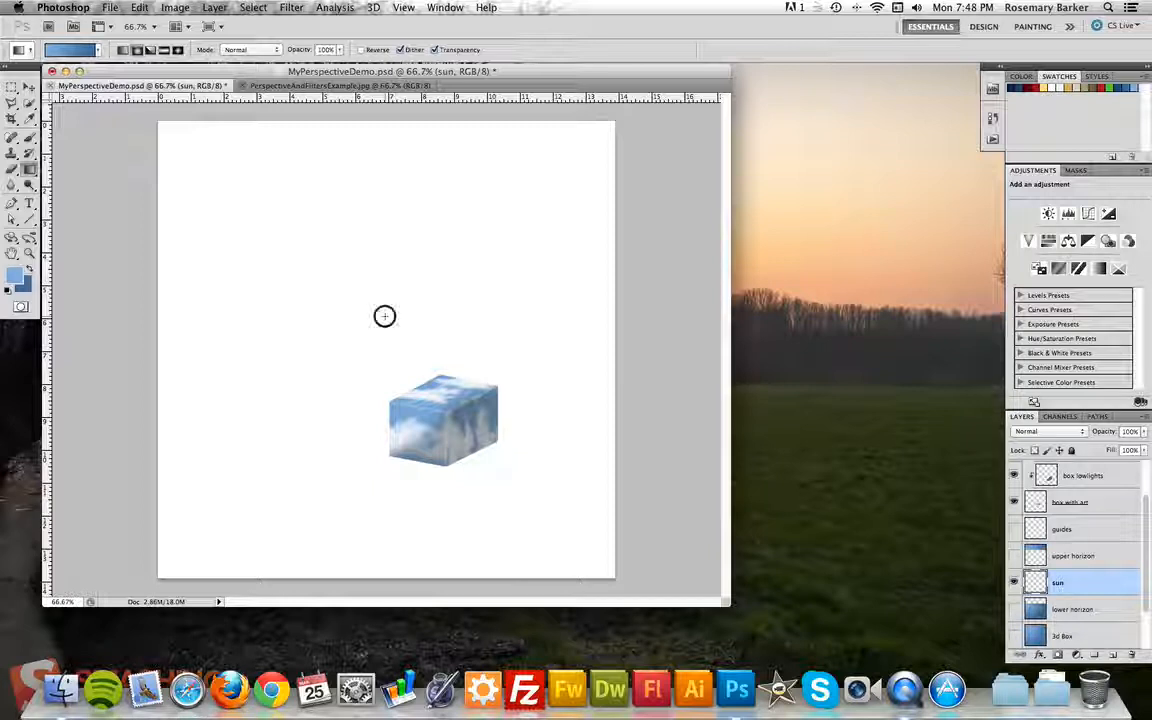
drag(385, 315, 384, 575)
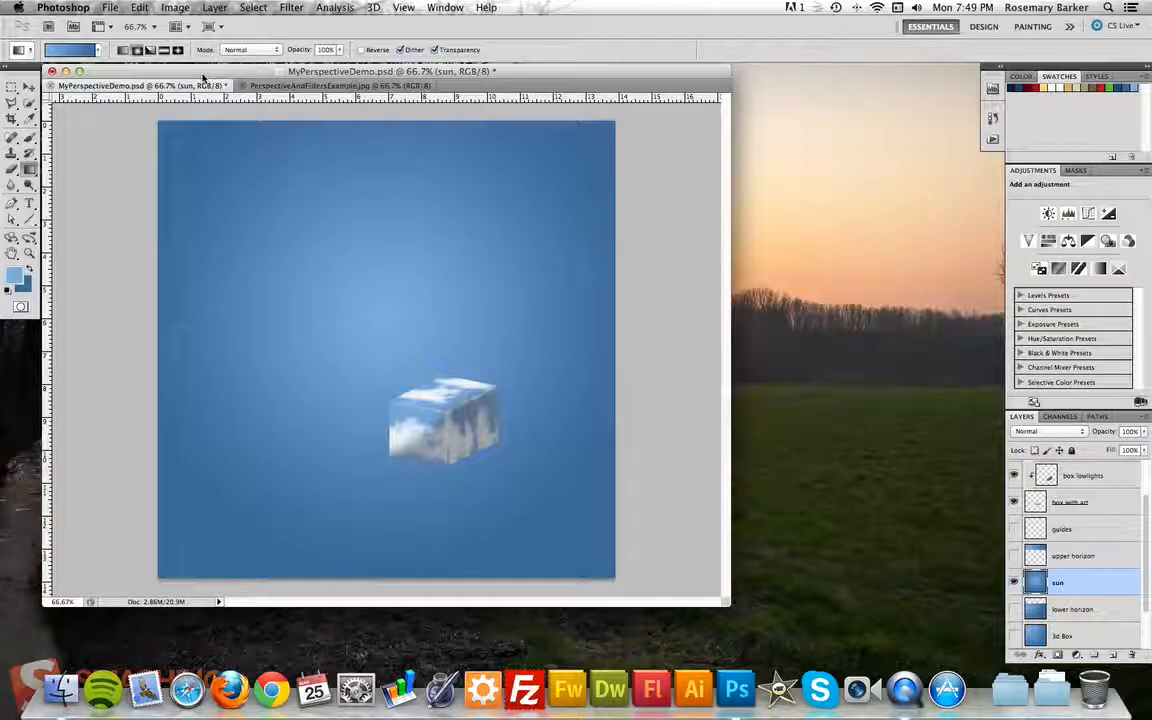
click(289, 8)
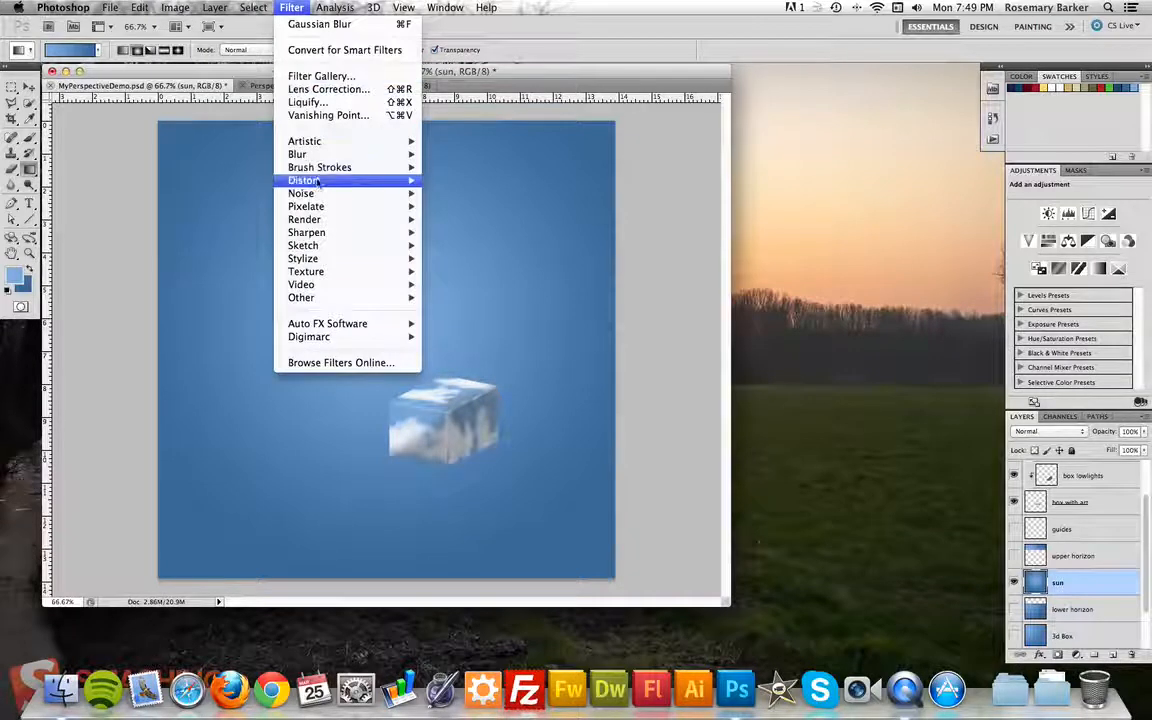
mouse_move(317, 182)
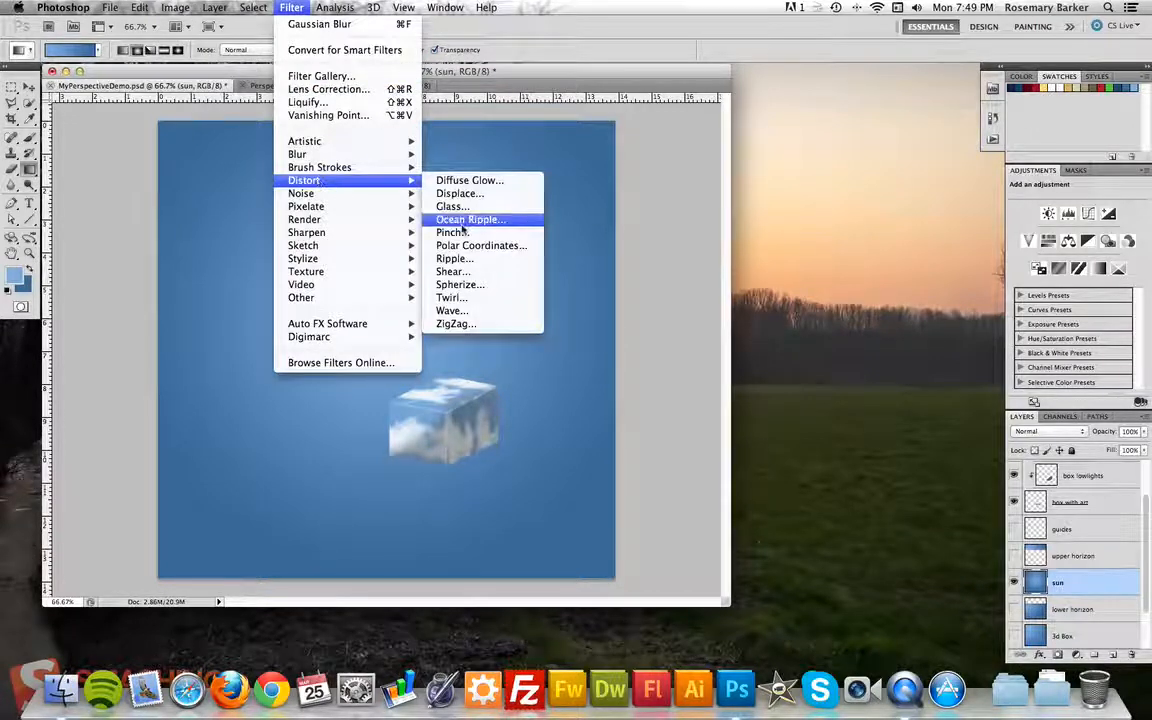
click(467, 313)
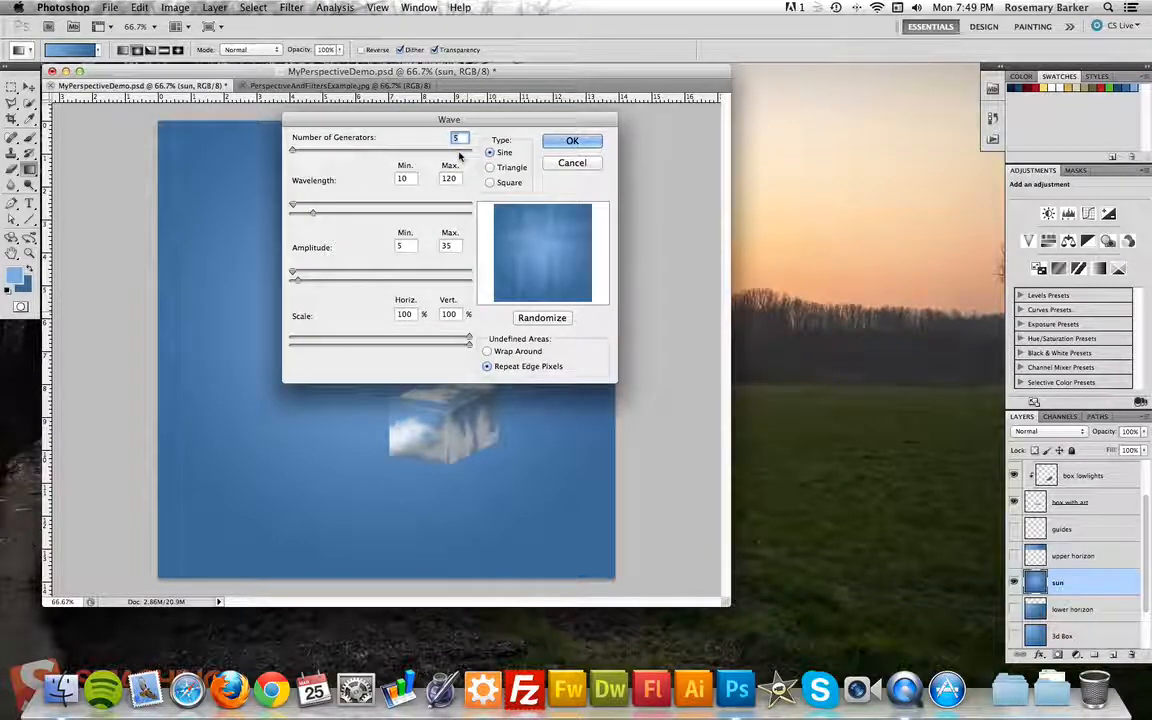
text(60)
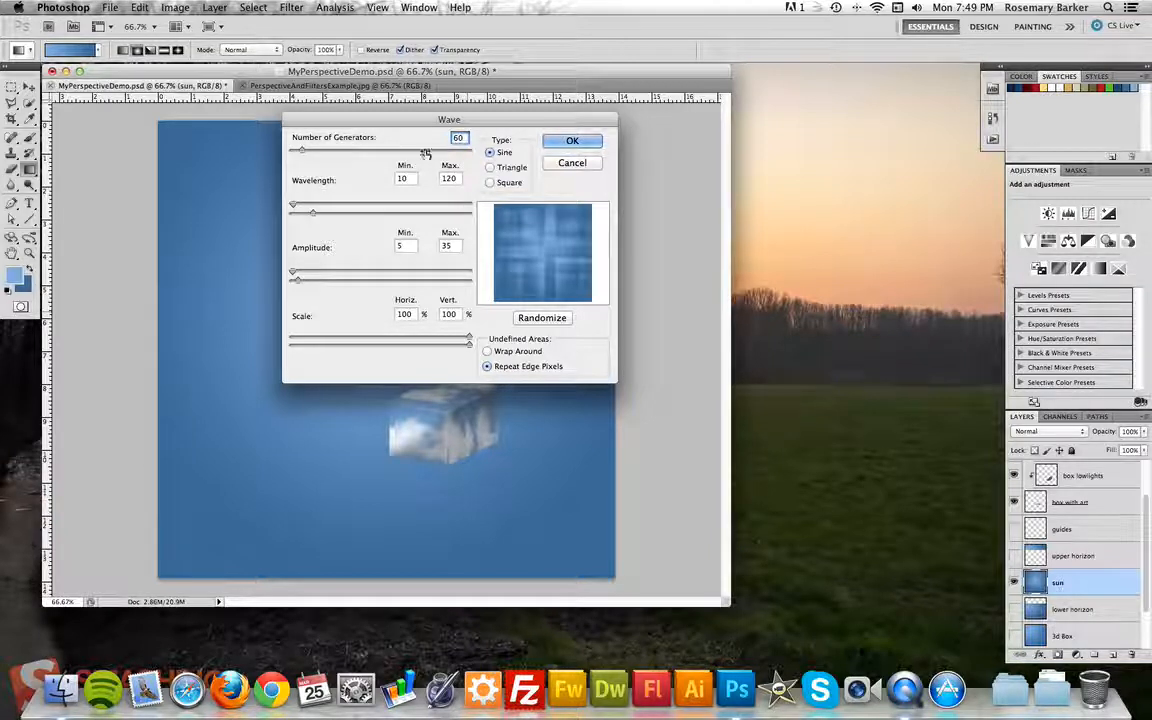
key(Tab)
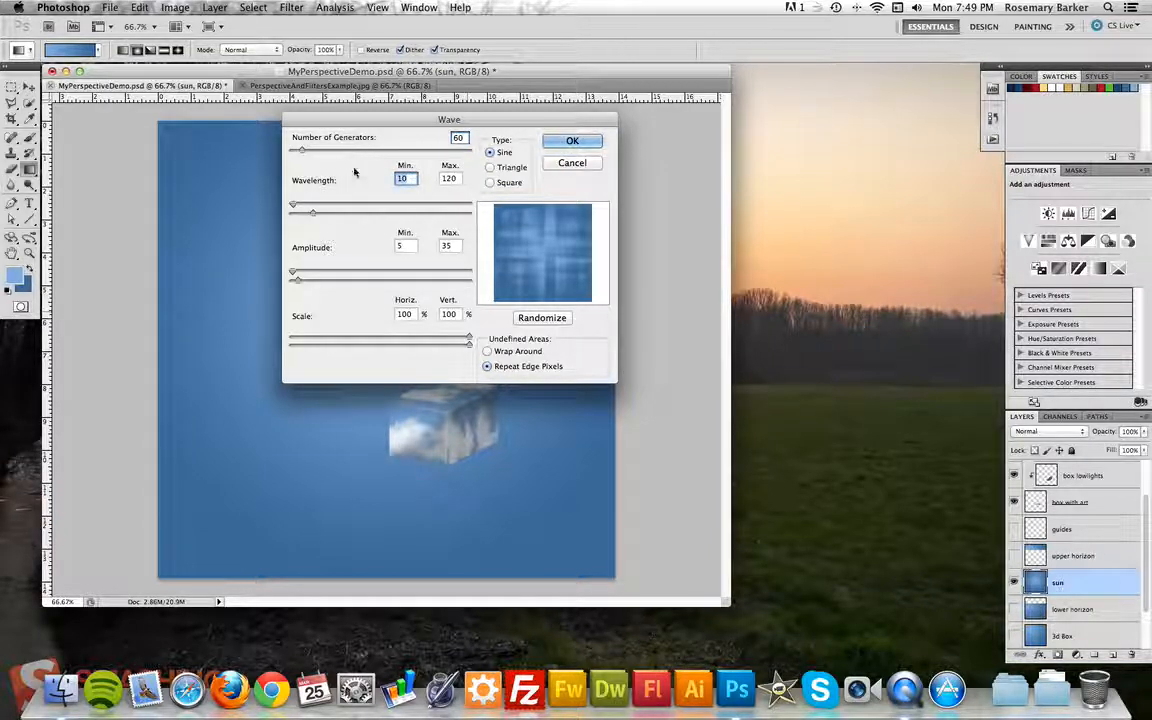
text(82)
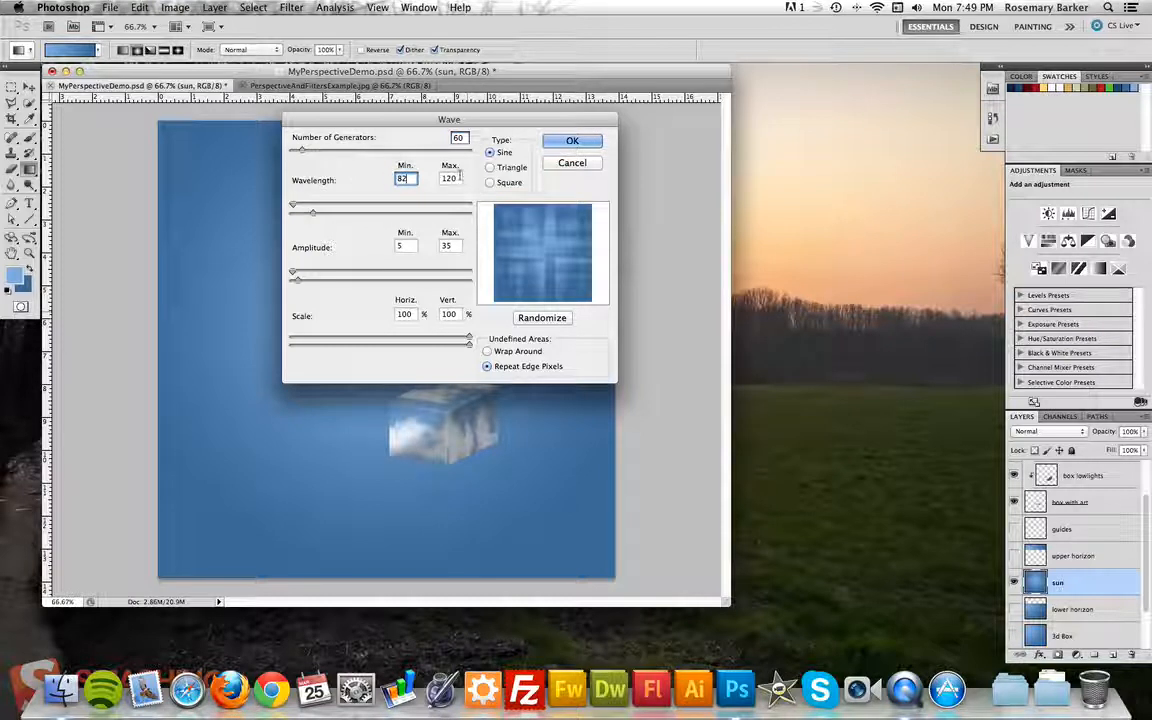
key(Tab)
text(8)
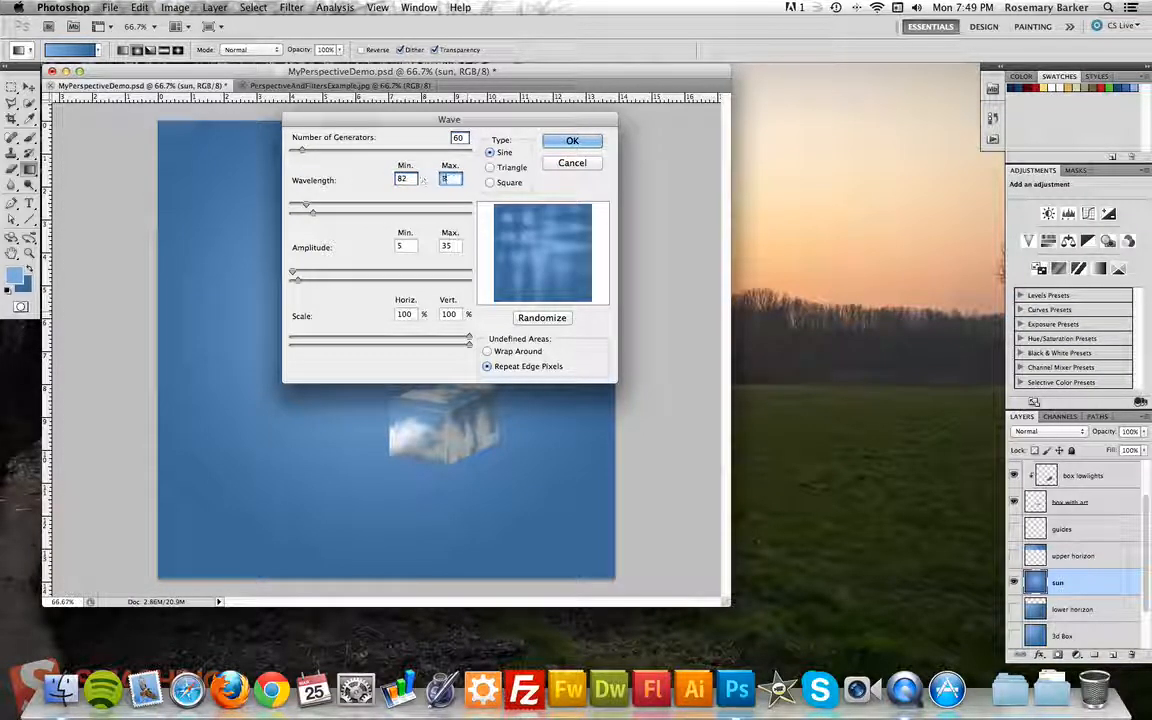
text(5)
click(426, 206)
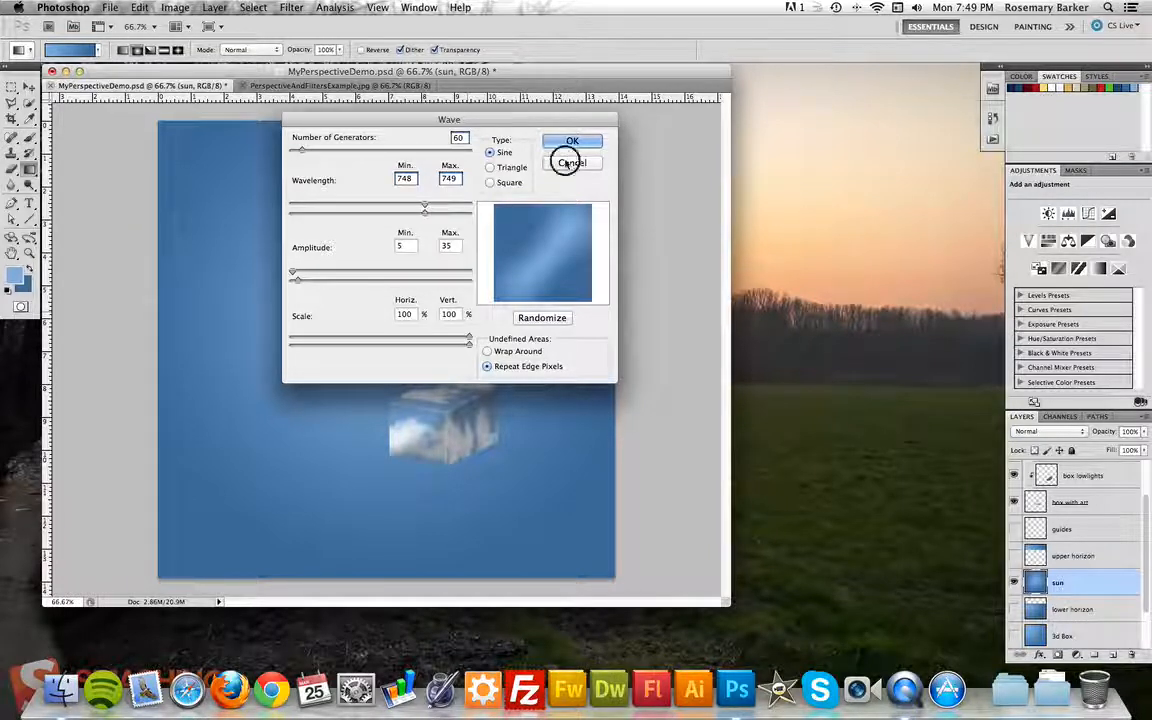
click(566, 160)
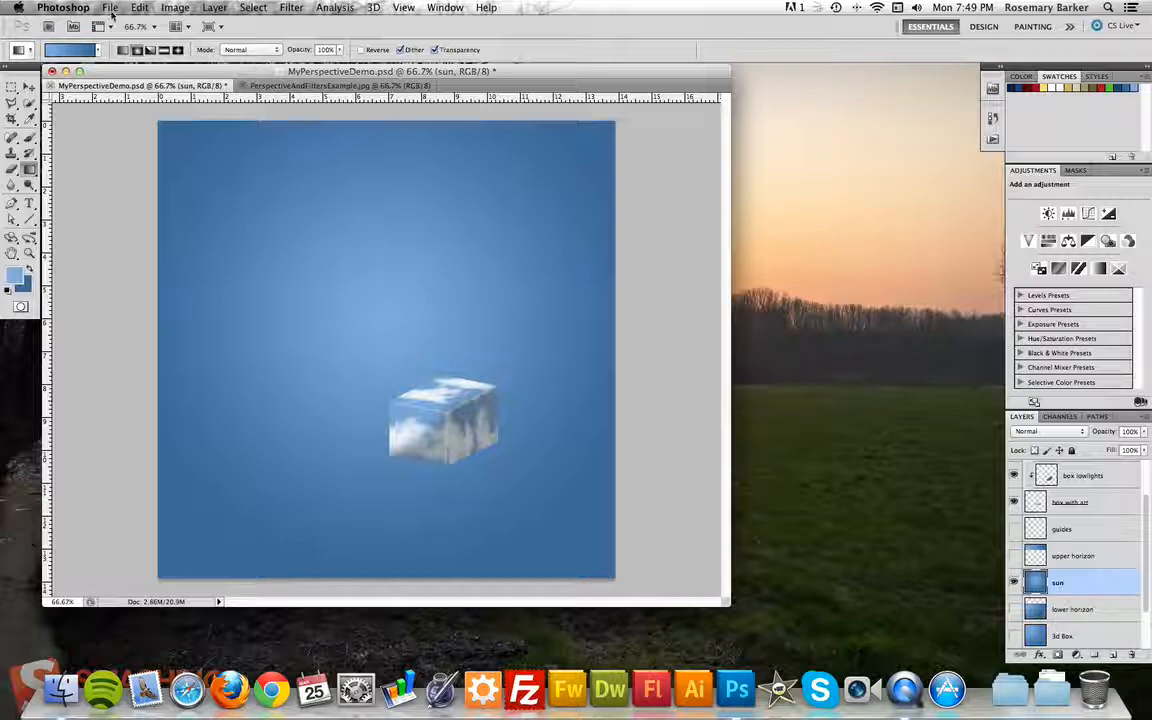
Replace the sun layer's fill with a linear gradient from light blue at the canvas top to dark blue at its bottom edge.
click(123, 50)
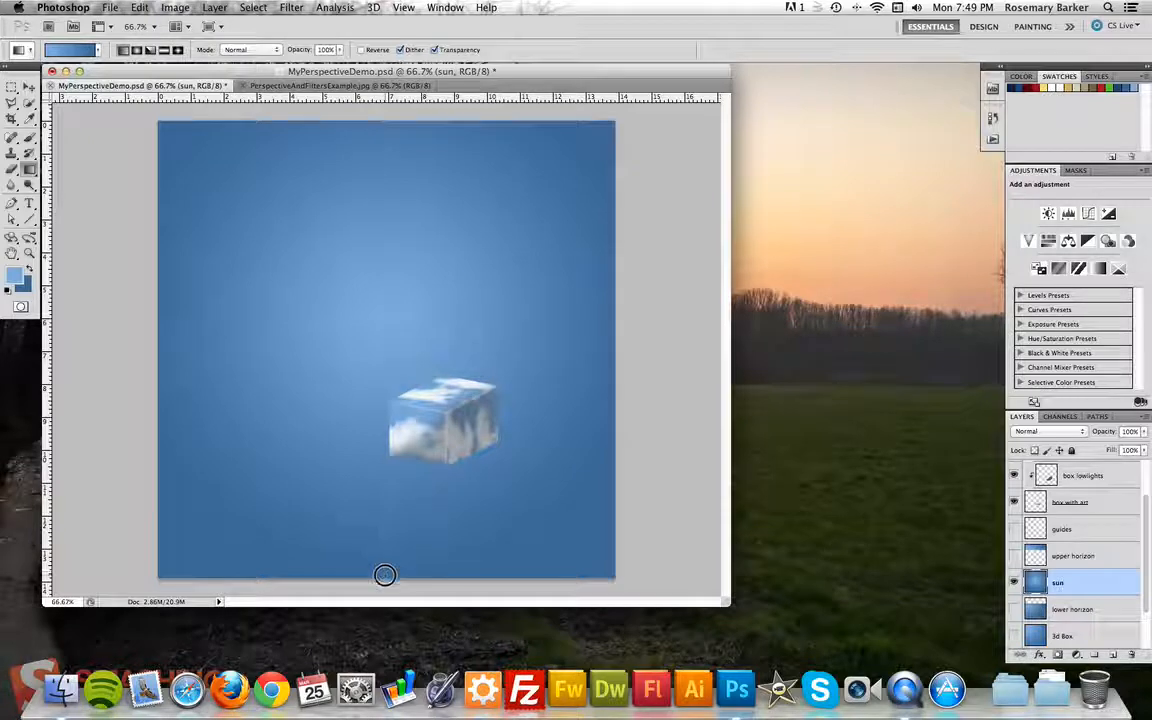
drag(385, 575, 385, 575)
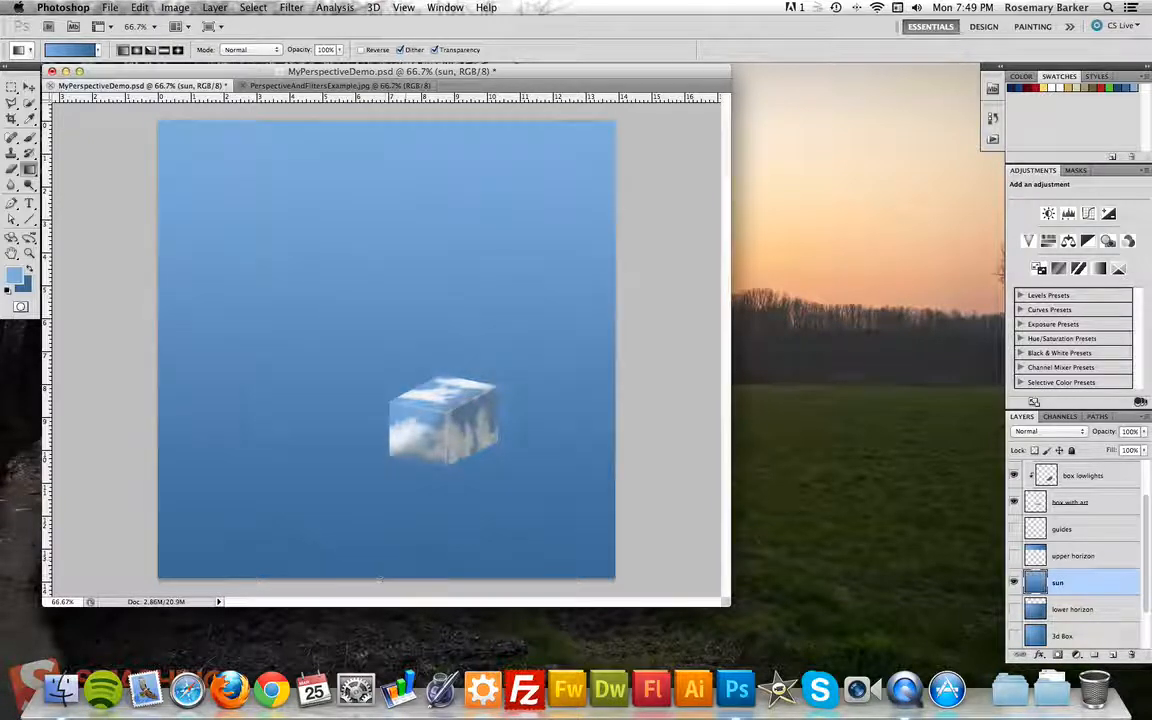
Apply a Wave distortion to the sun layer with 60 generators, wavelength 82 to 83 and the Square type.
click(294, 8)
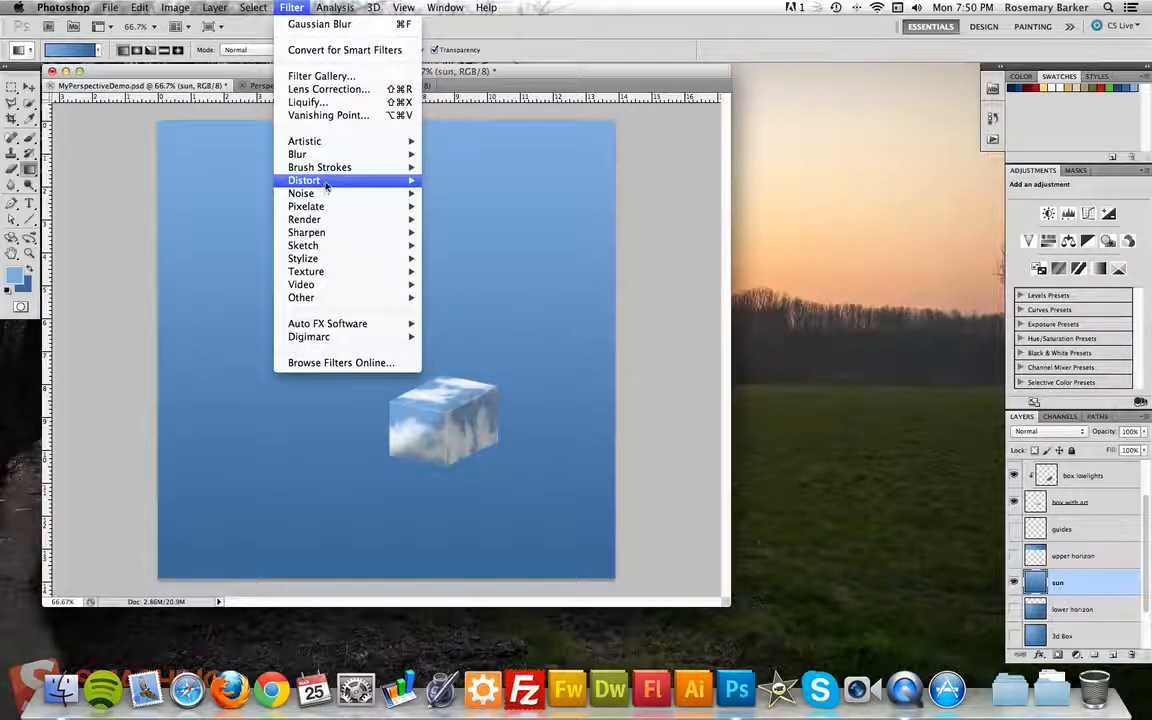
mouse_move(326, 183)
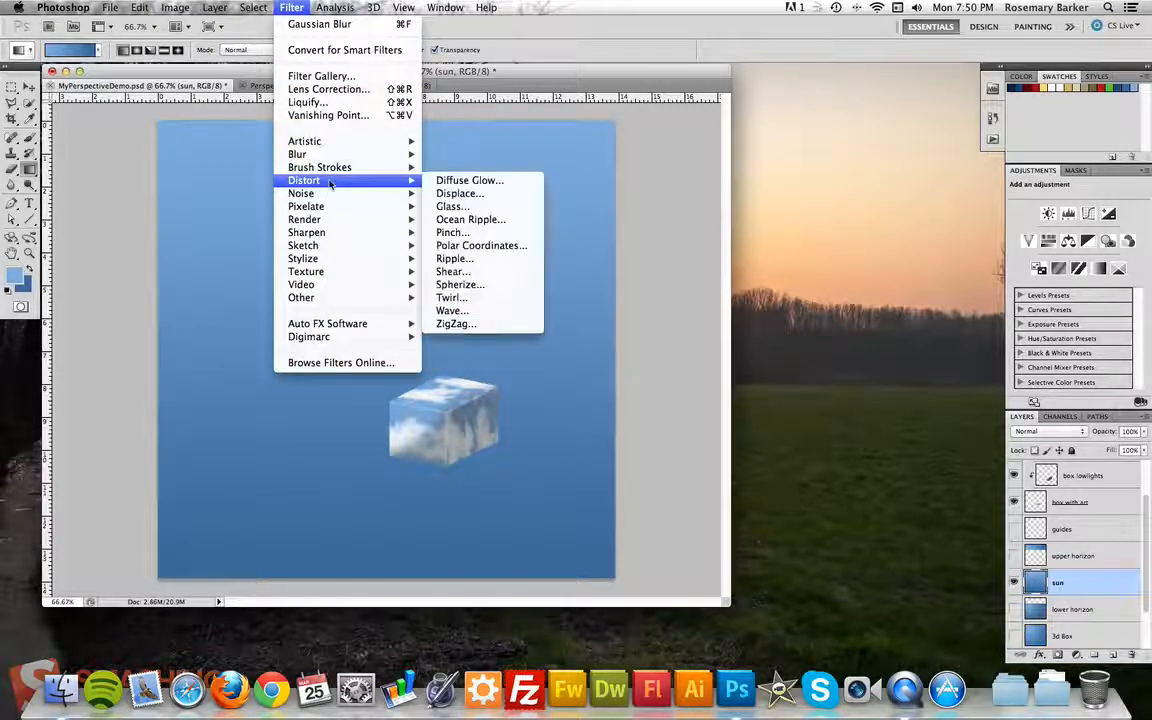
click(468, 312)
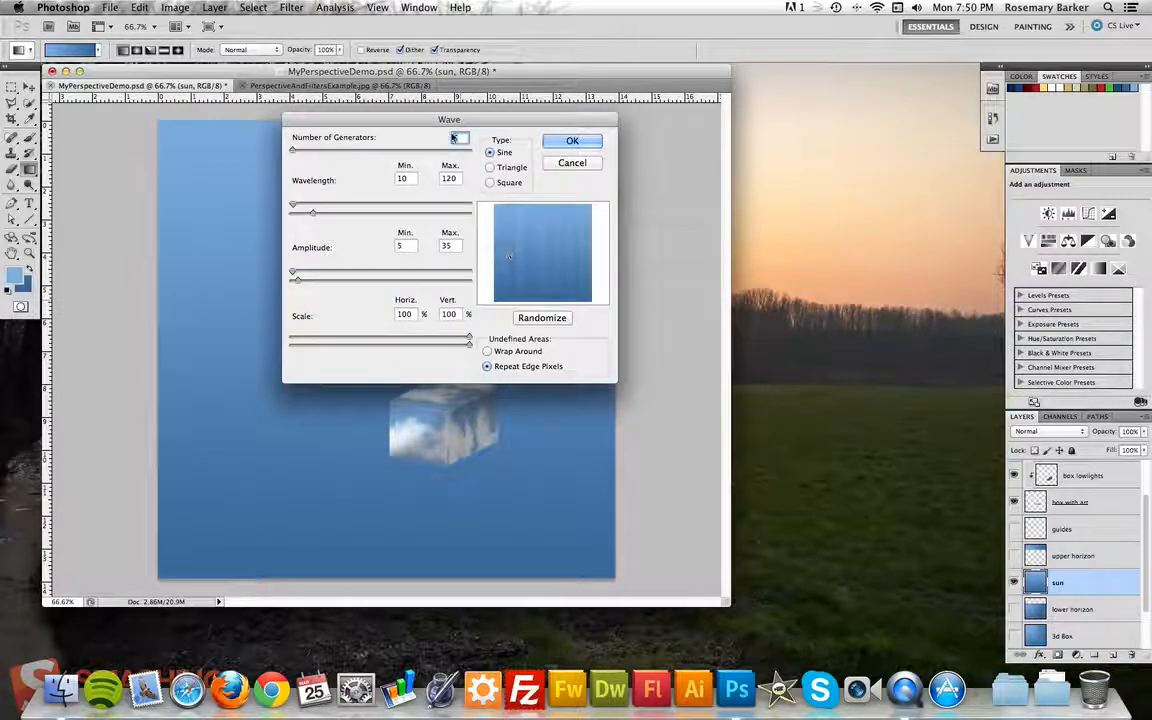
text(60)
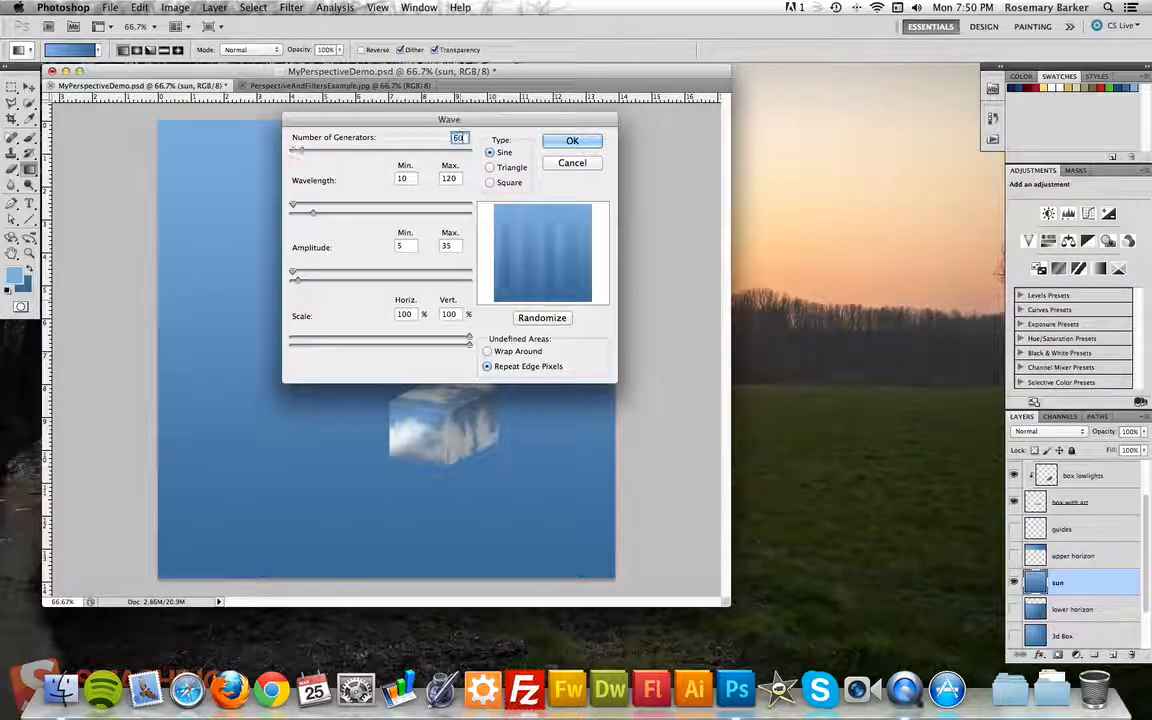
key(Tab)
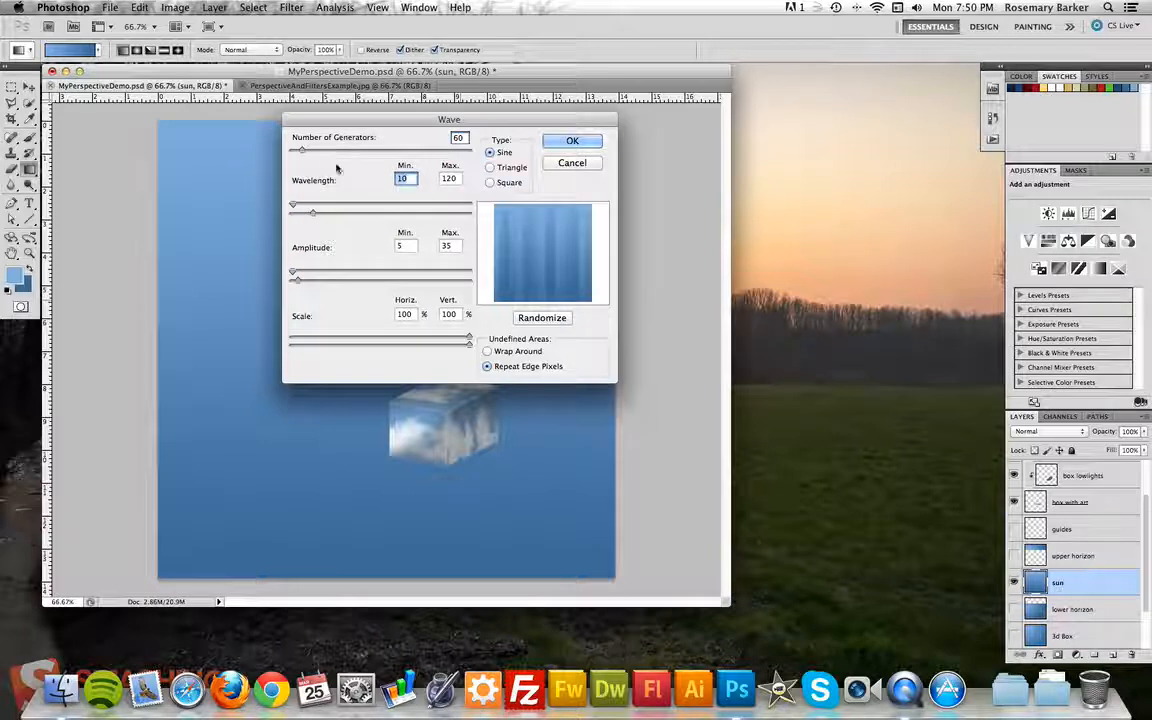
text(82)
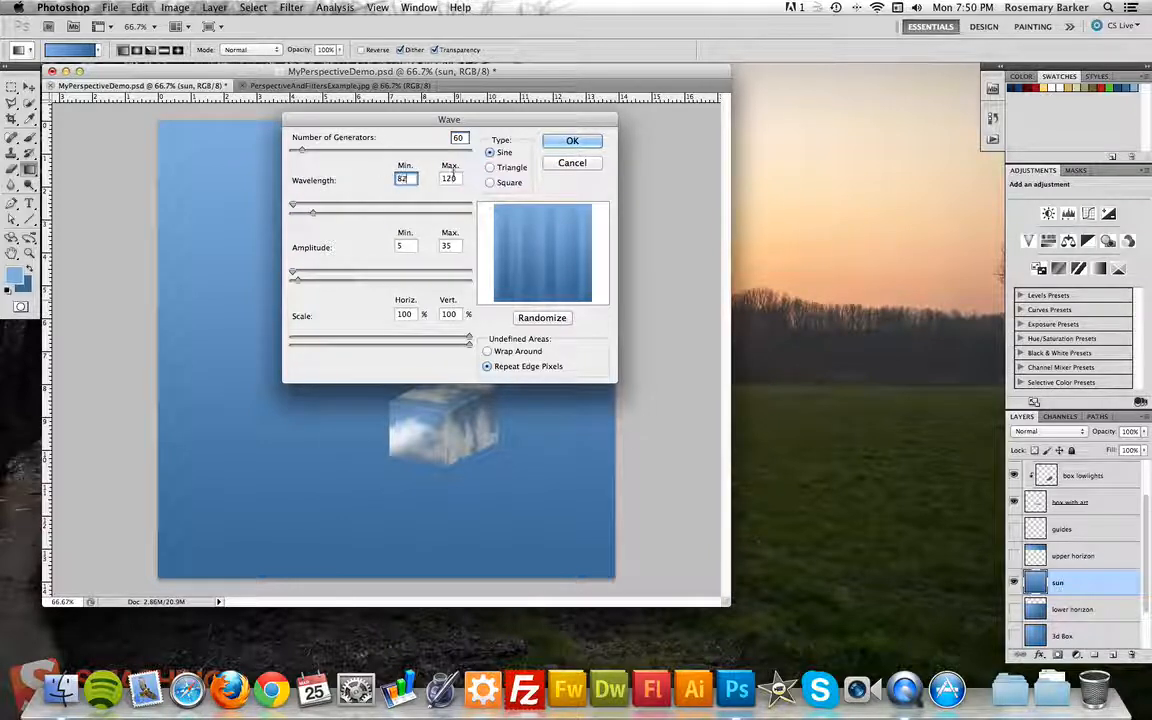
key(Tab)
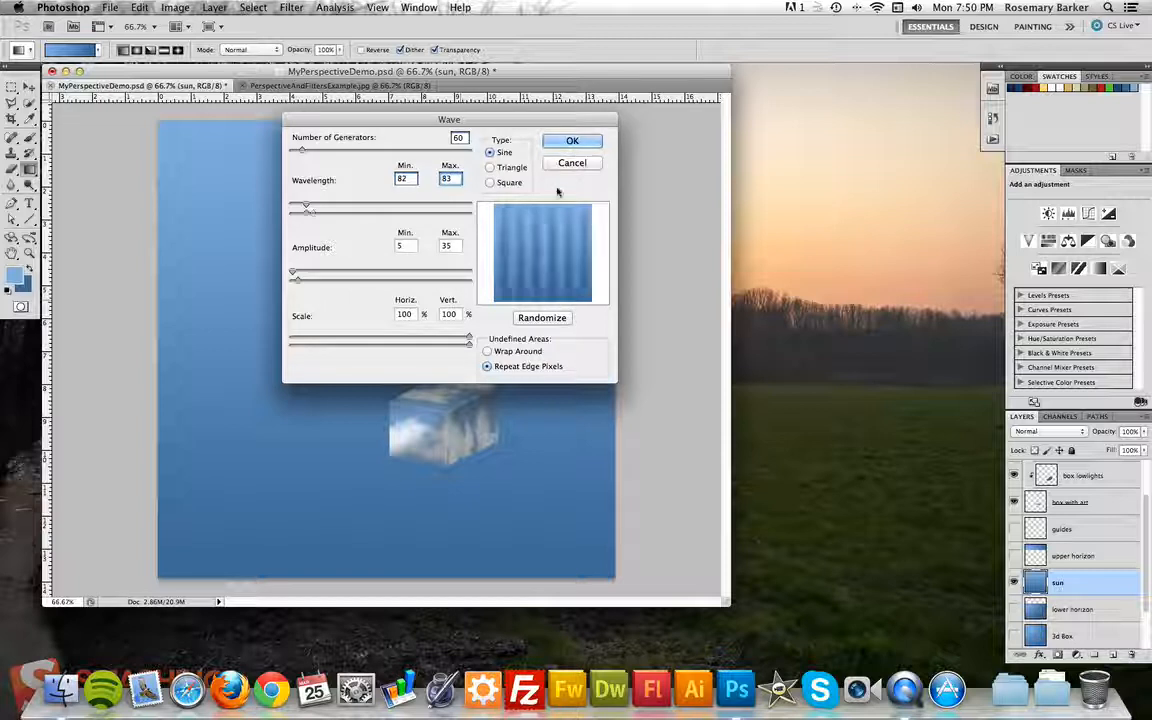
click(509, 183)
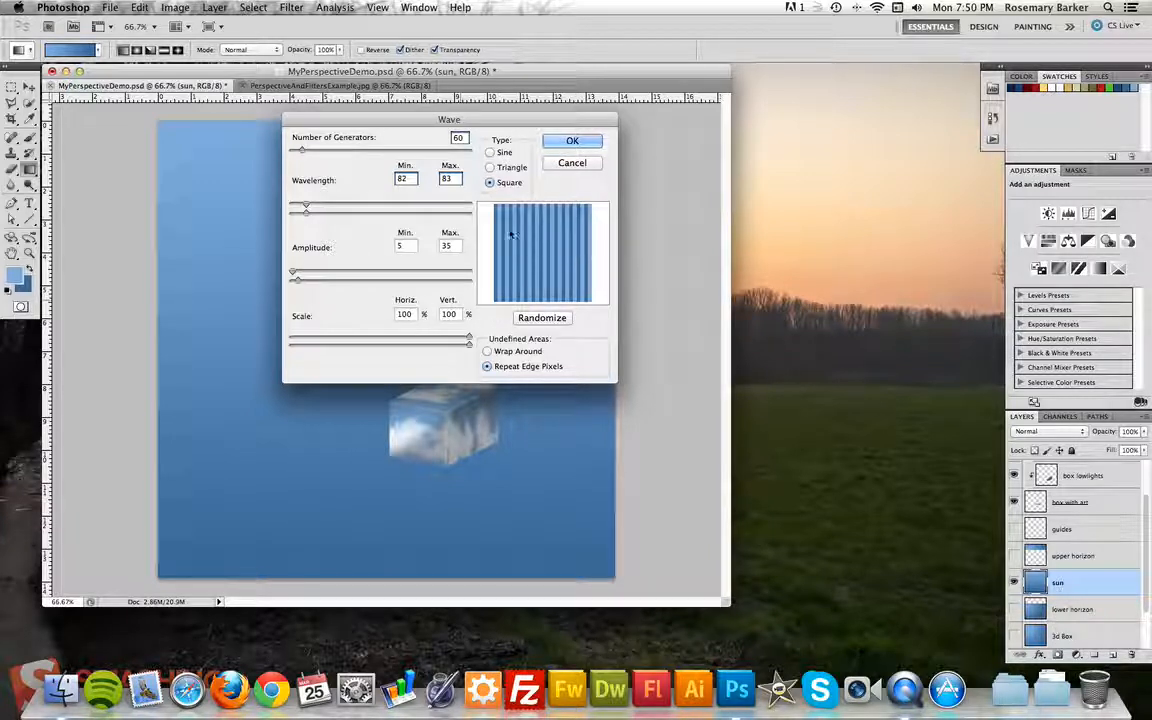
click(571, 141)
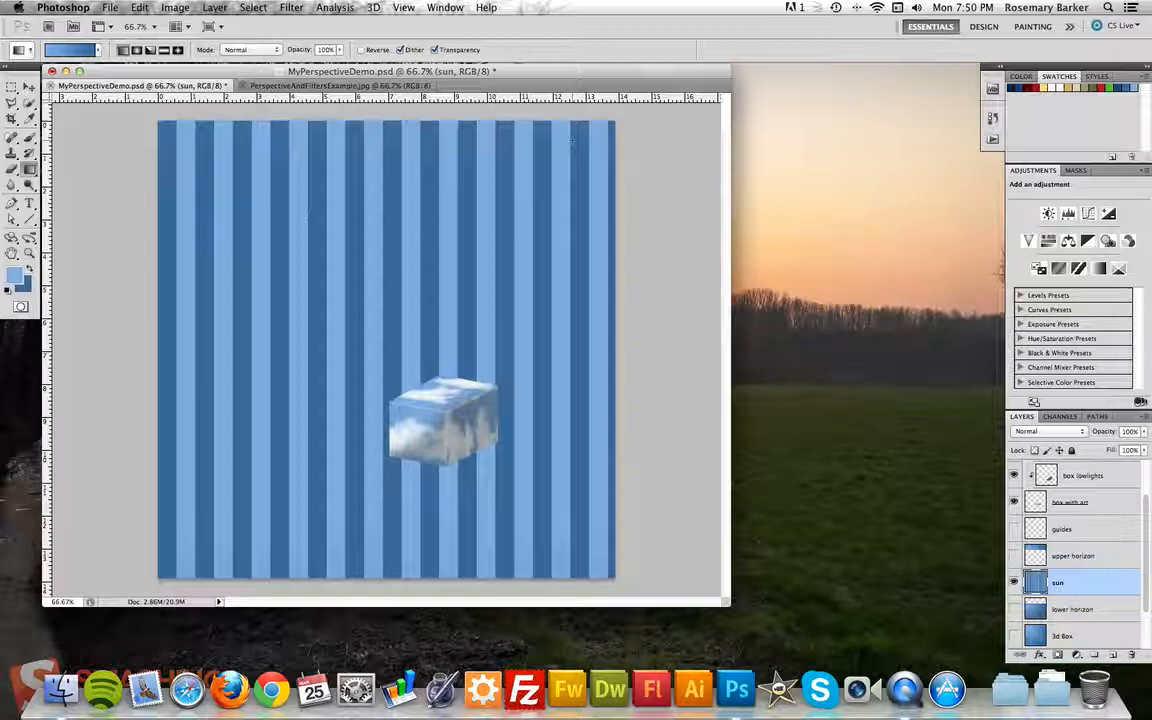
Turn the sun layer's vertical stripes into radiating rays with a Rectangular to Polar Polar Coordinates distortion.
click(291, 8)
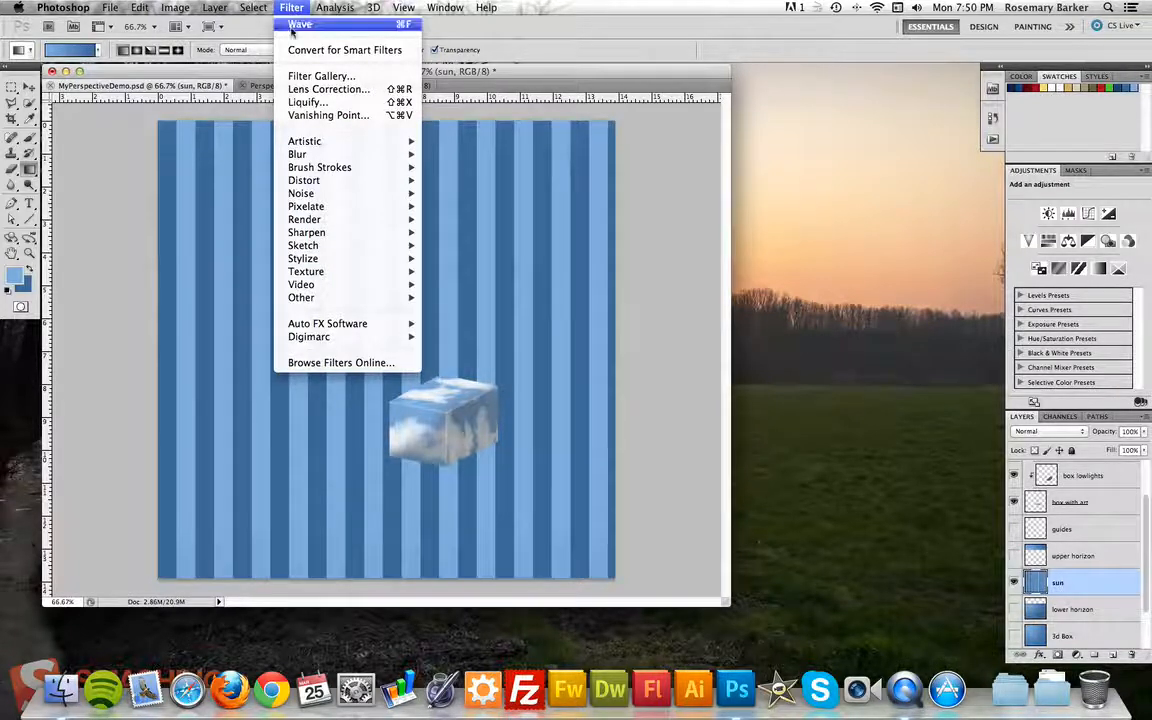
mouse_move(298, 182)
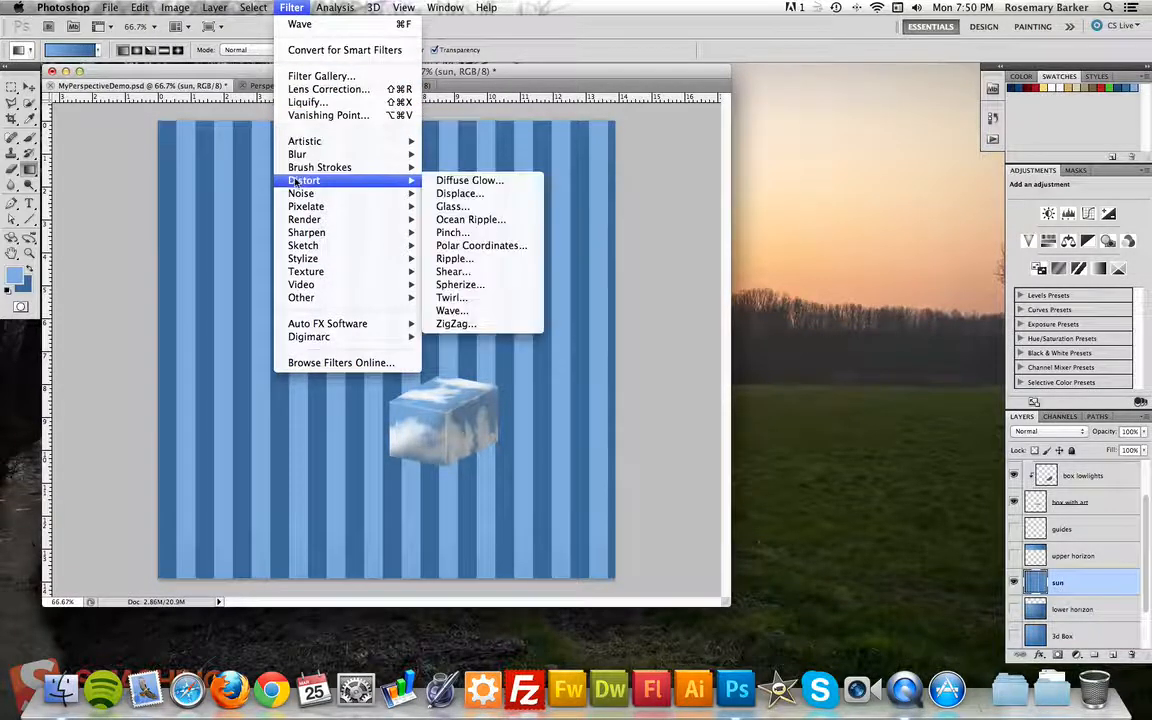
click(480, 246)
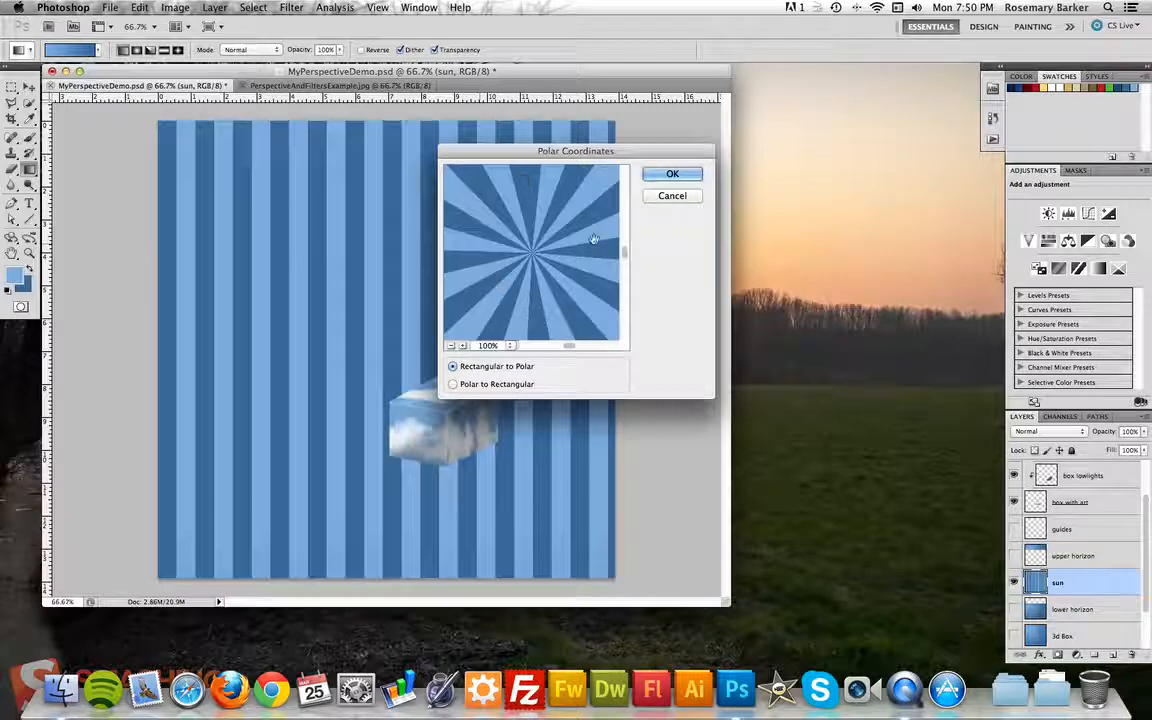
click(682, 177)
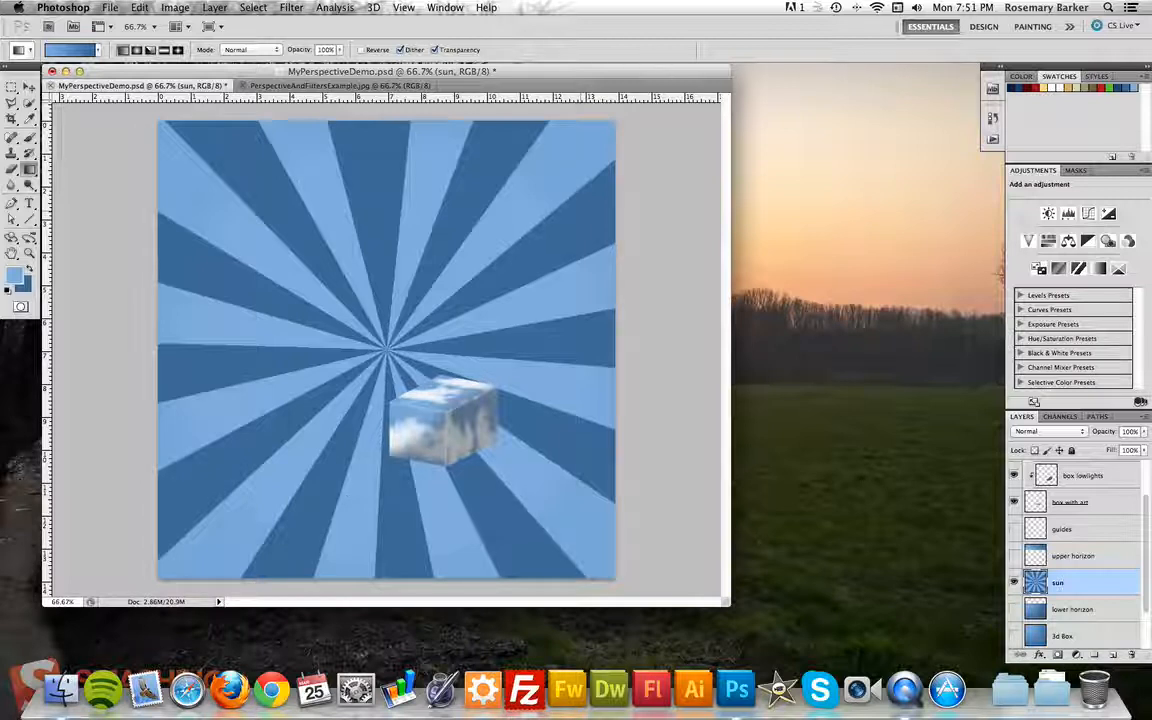
Try rotating the whole canvas by 180°, and undo the rotation.
click(174, 9)
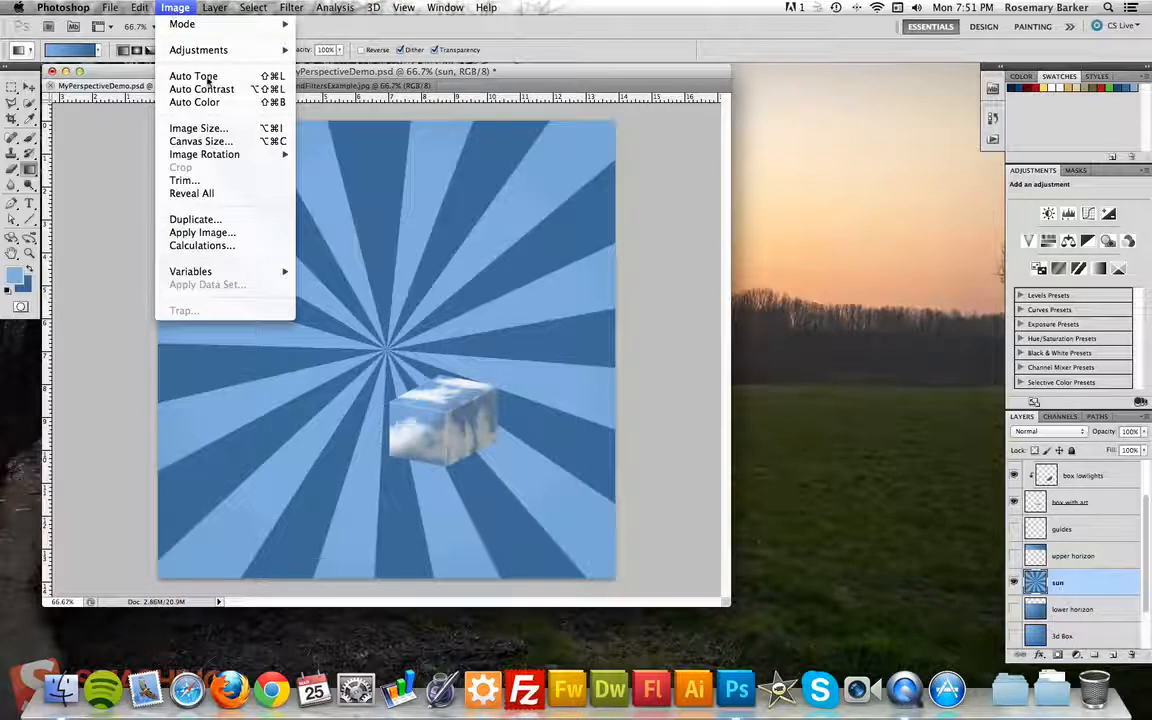
mouse_move(213, 158)
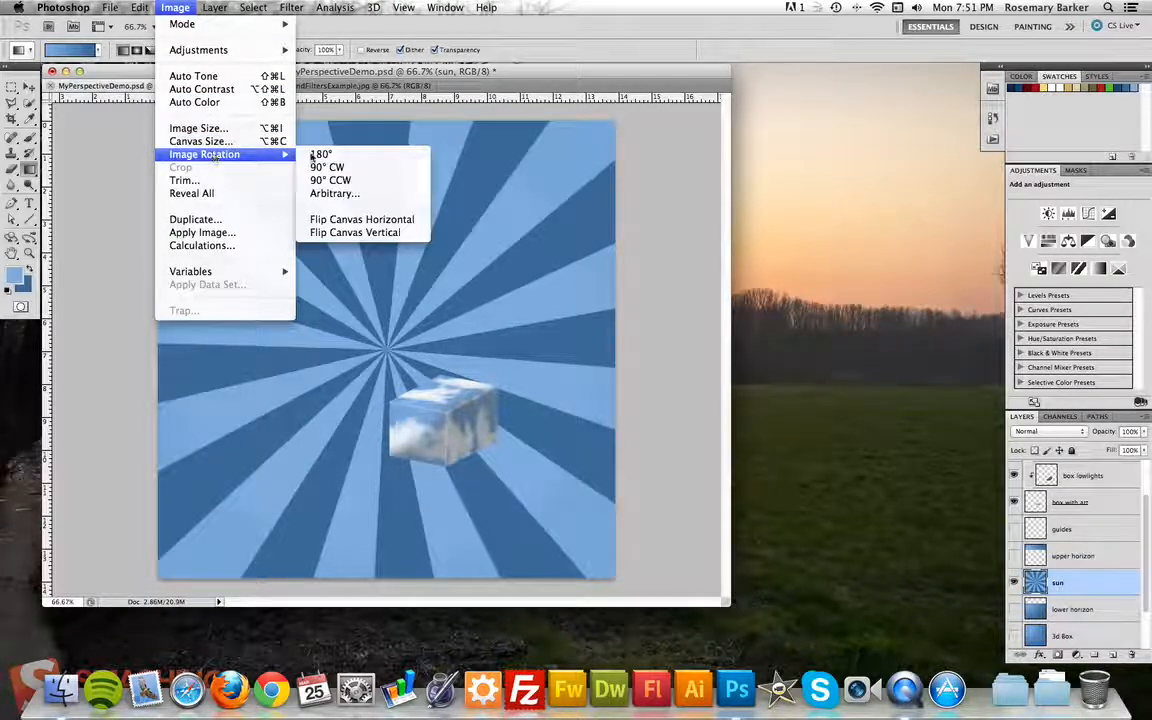
click(152, 257)
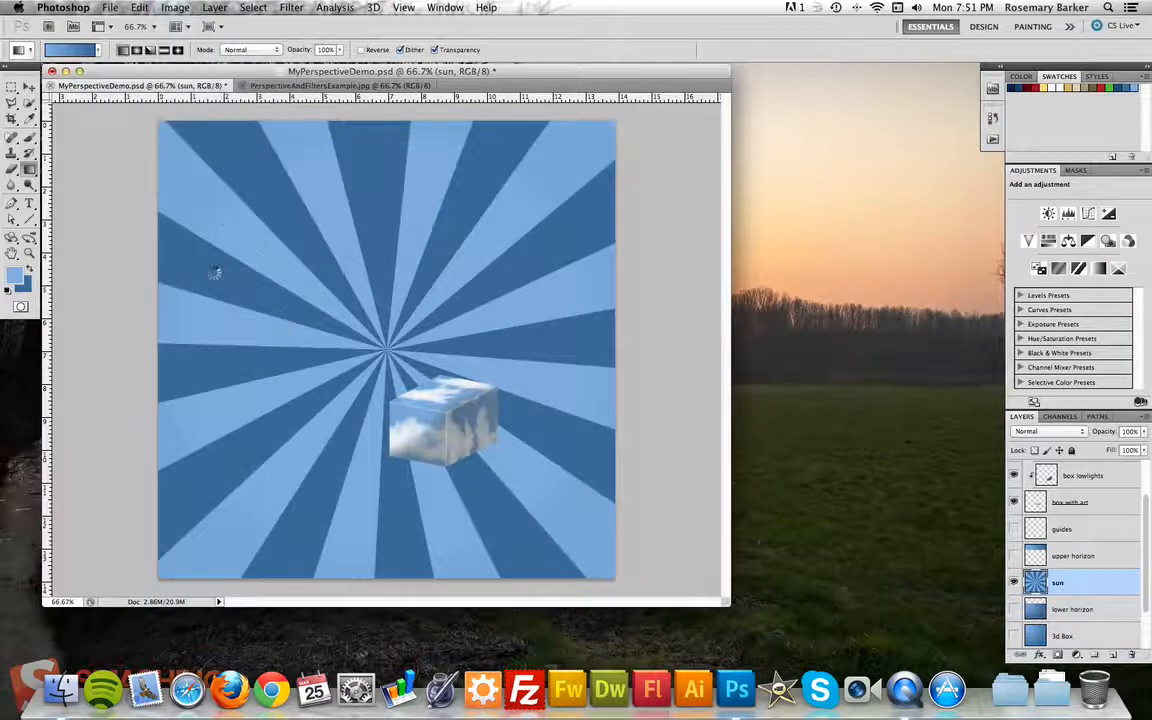
key(super+z)
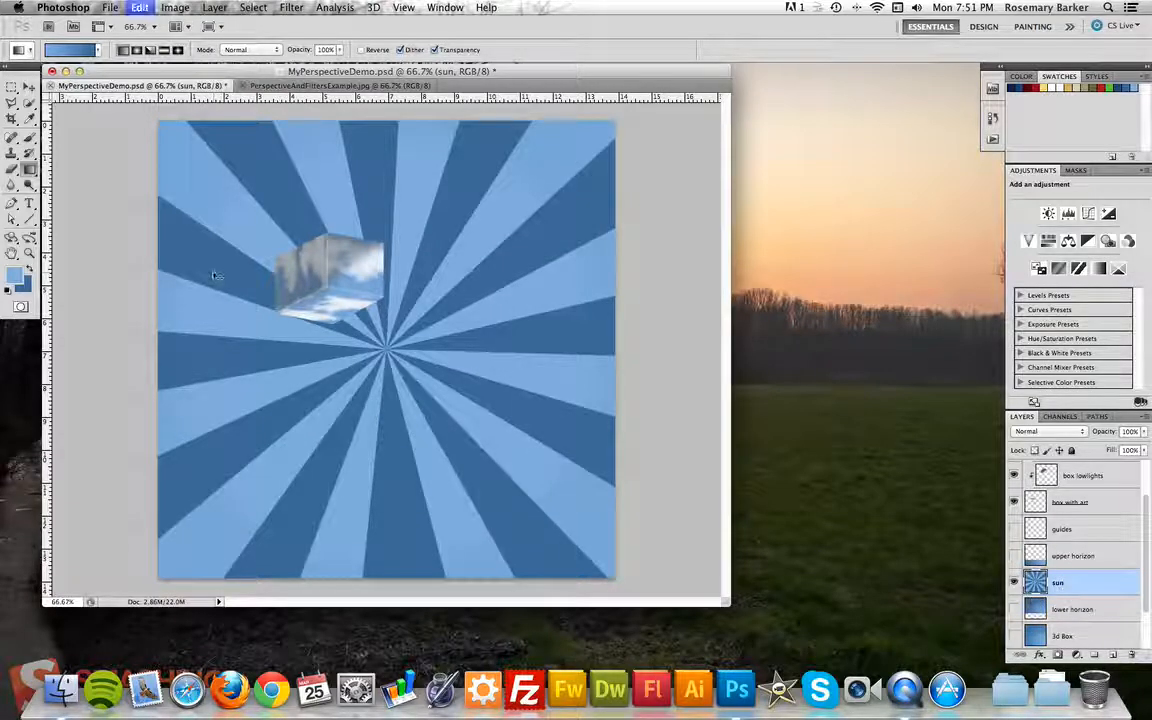
click(215, 8)
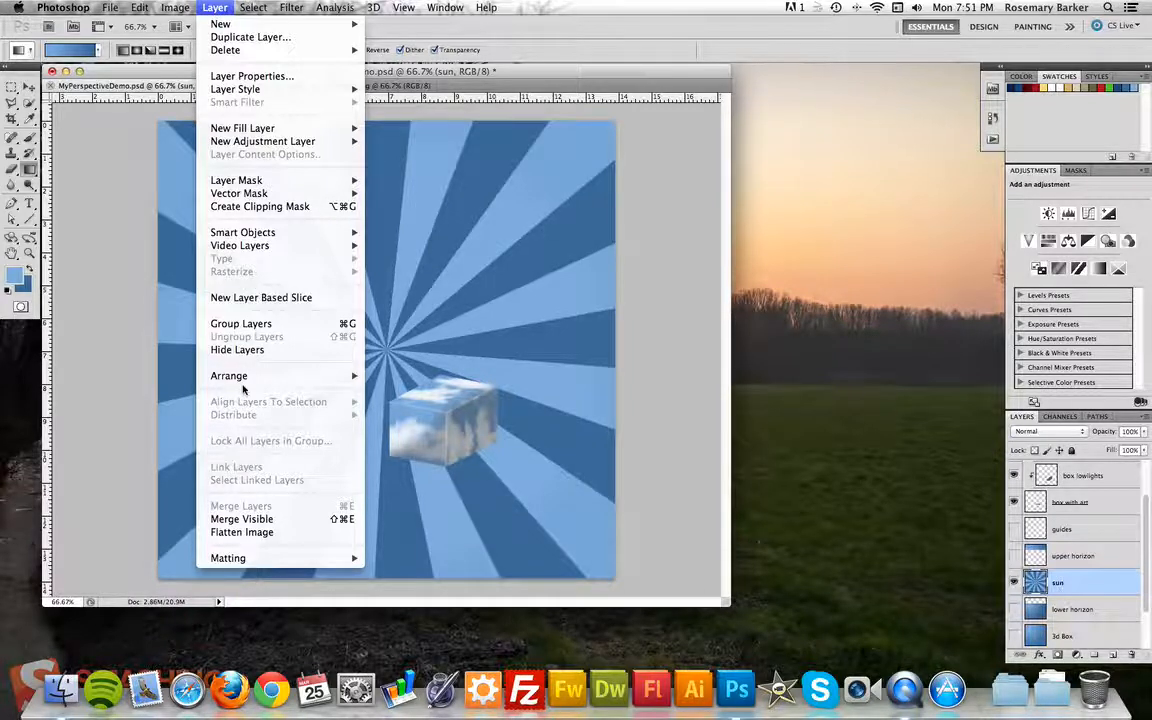
mouse_move(247, 378)
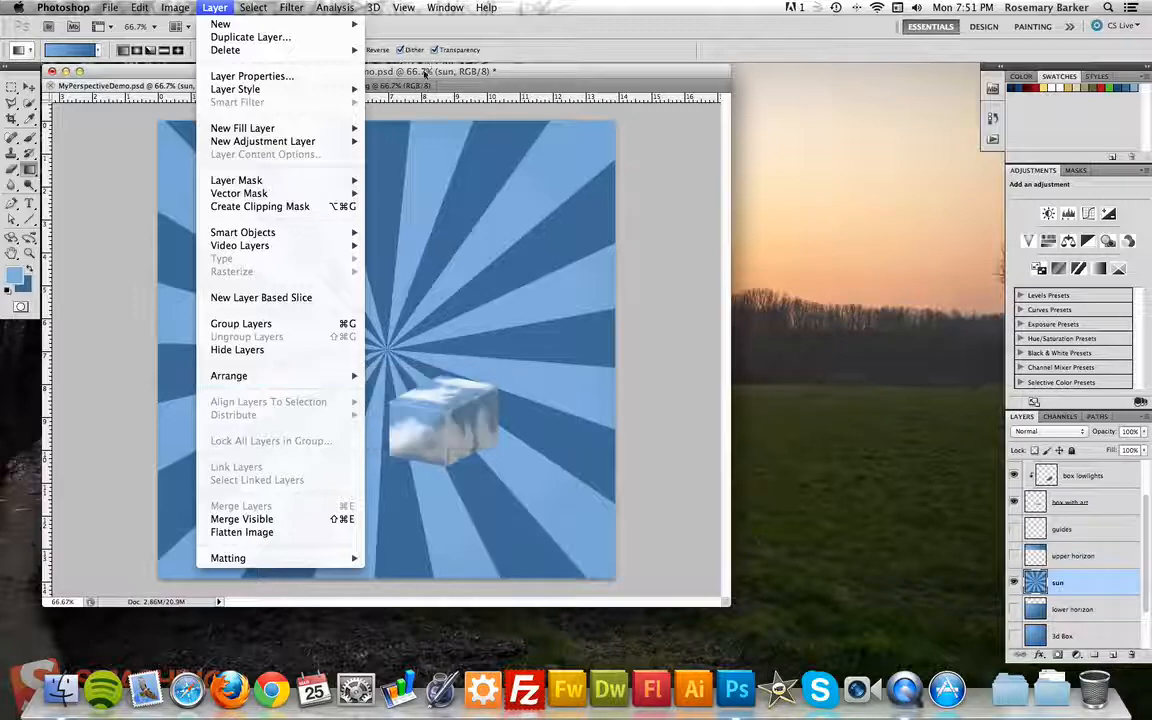
click(394, 27)
click(173, 8)
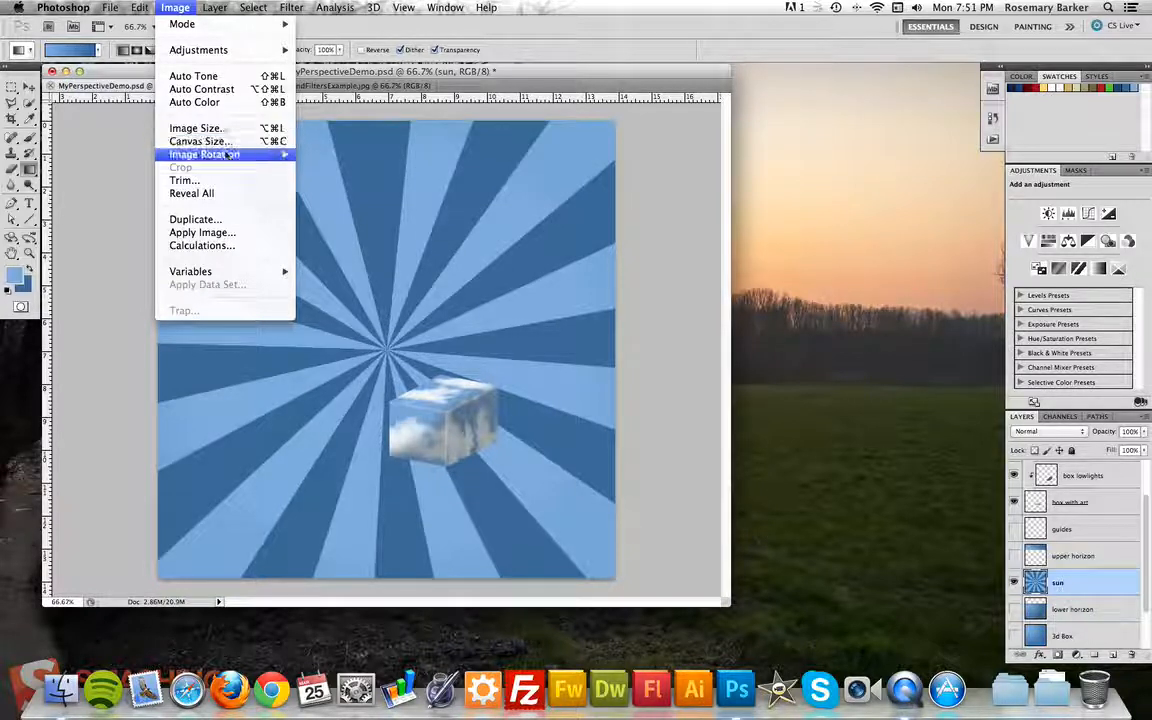
mouse_move(229, 155)
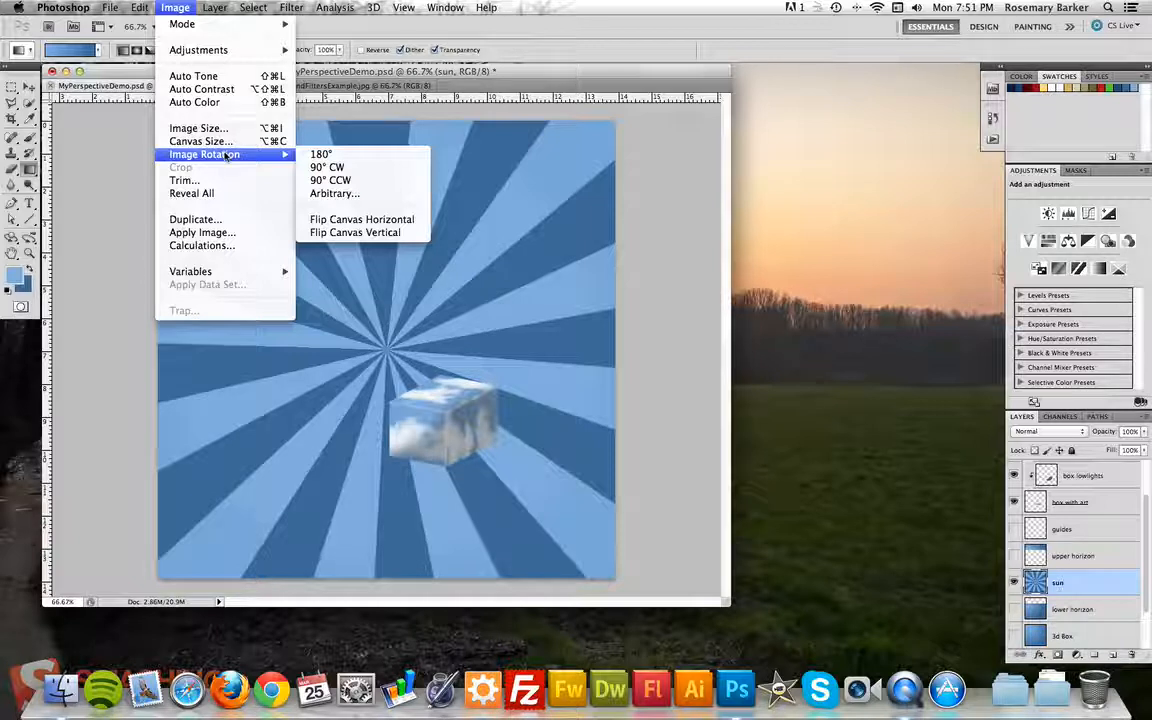
click(510, 40)
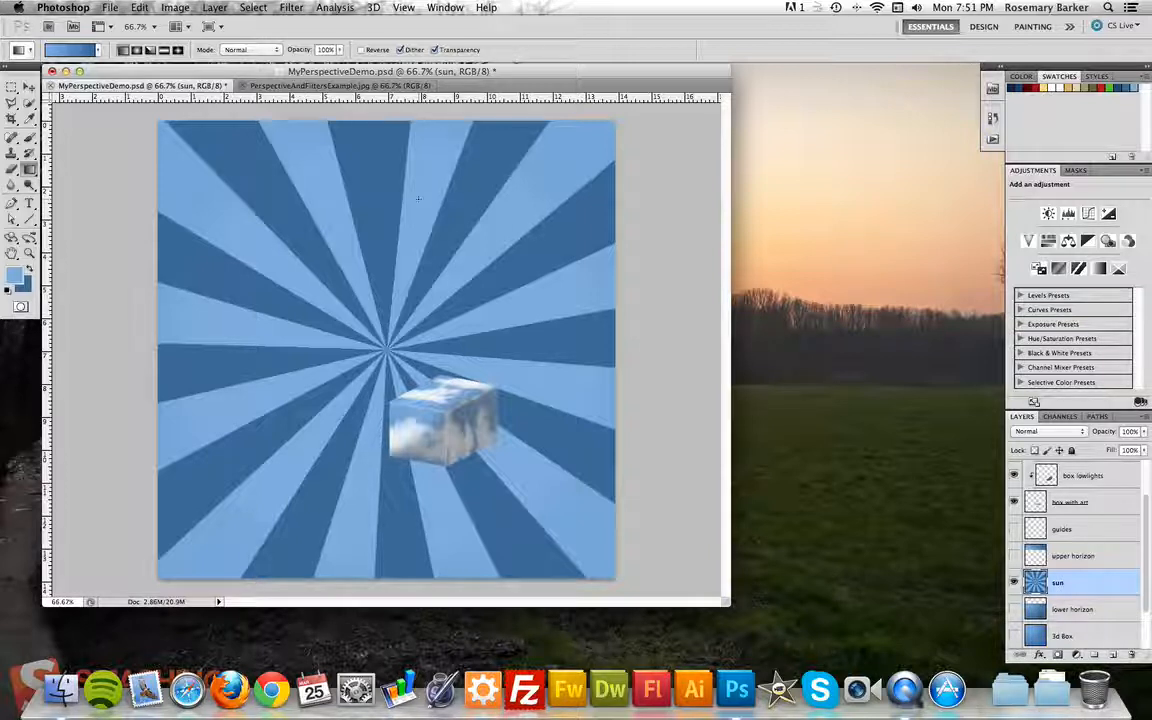
Show both horizon layers and reorder the stack so lower horizon lies above sun and sun above upper horizon.
key(v)
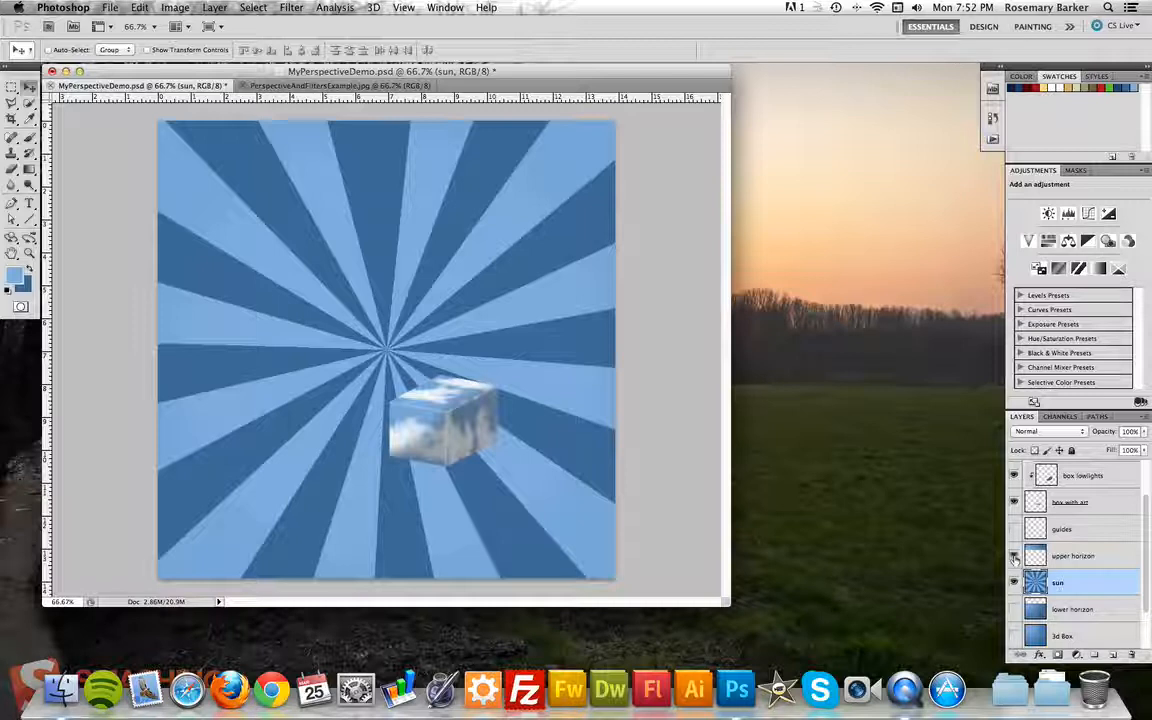
click(1014, 556)
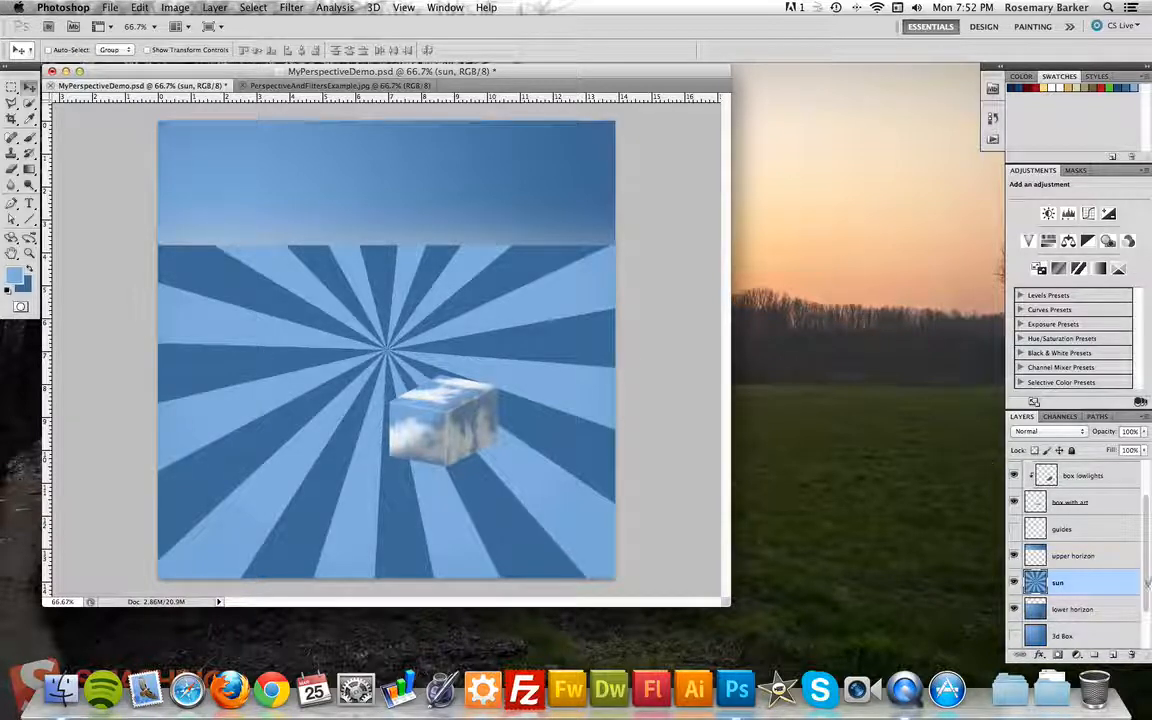
drag(1091, 594, 1080, 545)
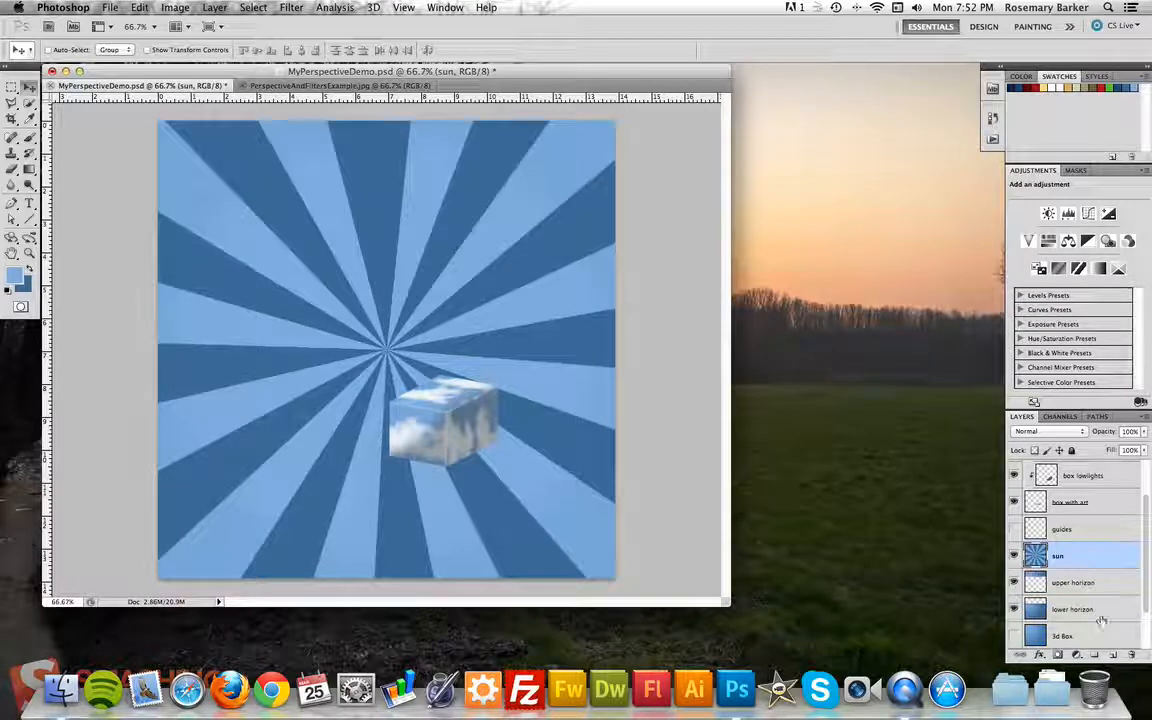
drag(1102, 613, 1090, 538)
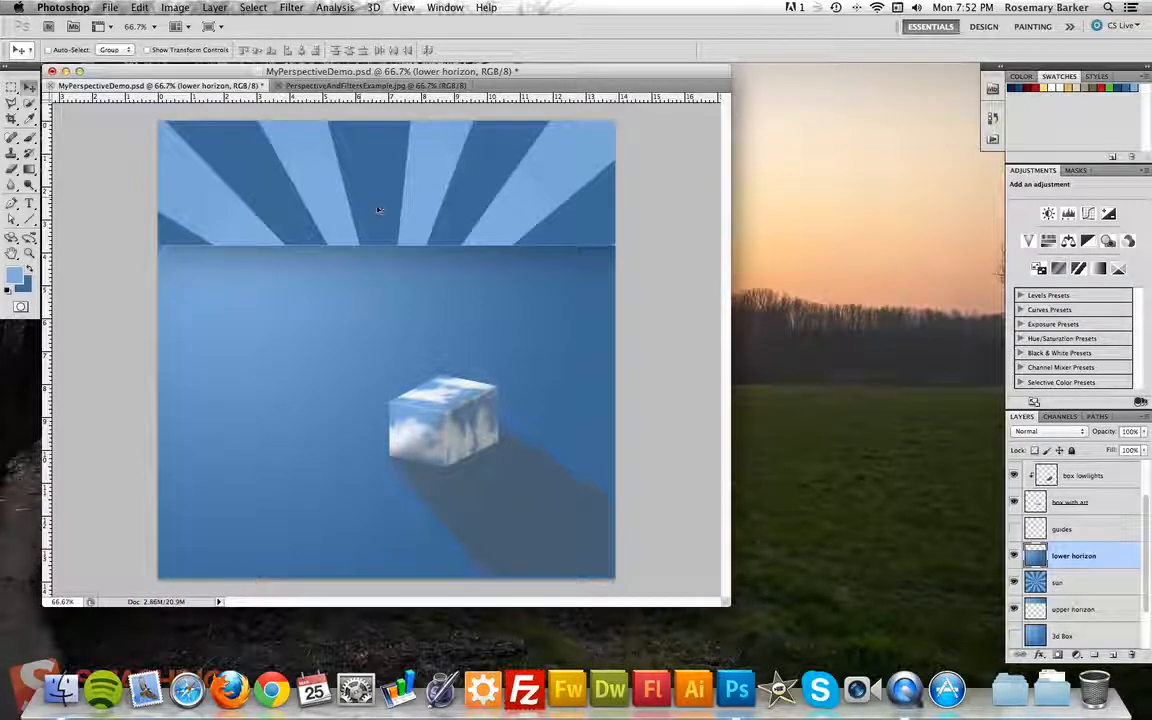
Show the guides layer and move the sun layer so its rays converge at the guides' vanishing point on the horizon.
drag(362, 204, 425, 236)
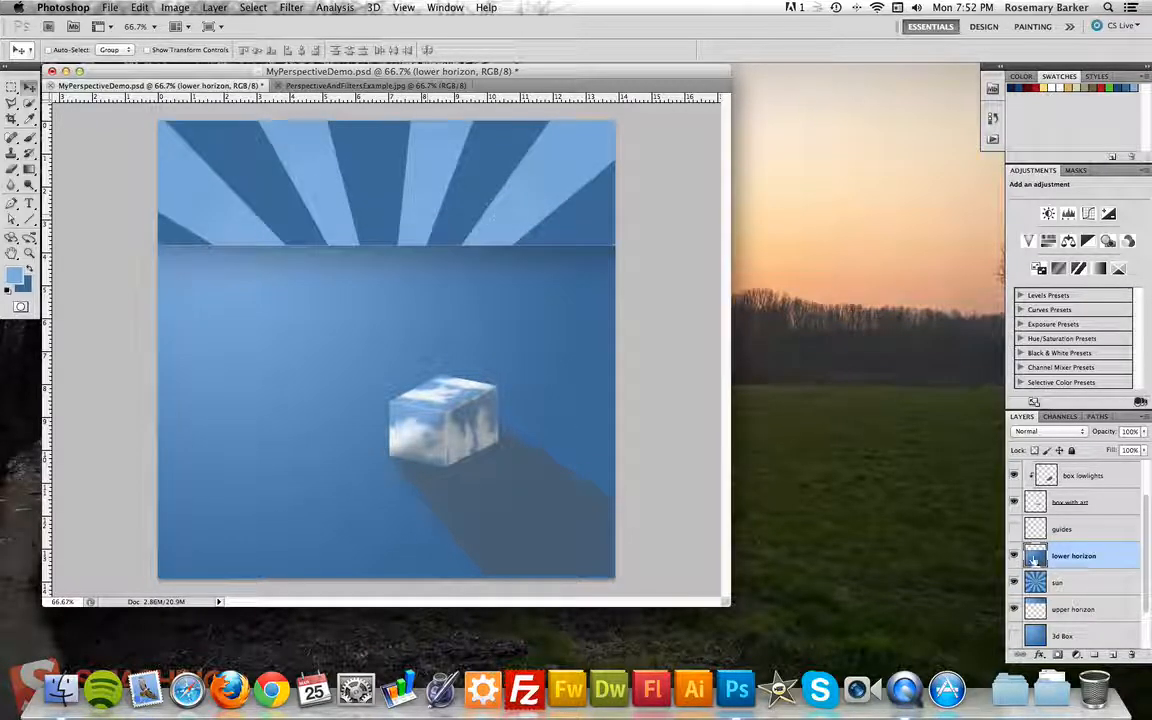
click(1092, 583)
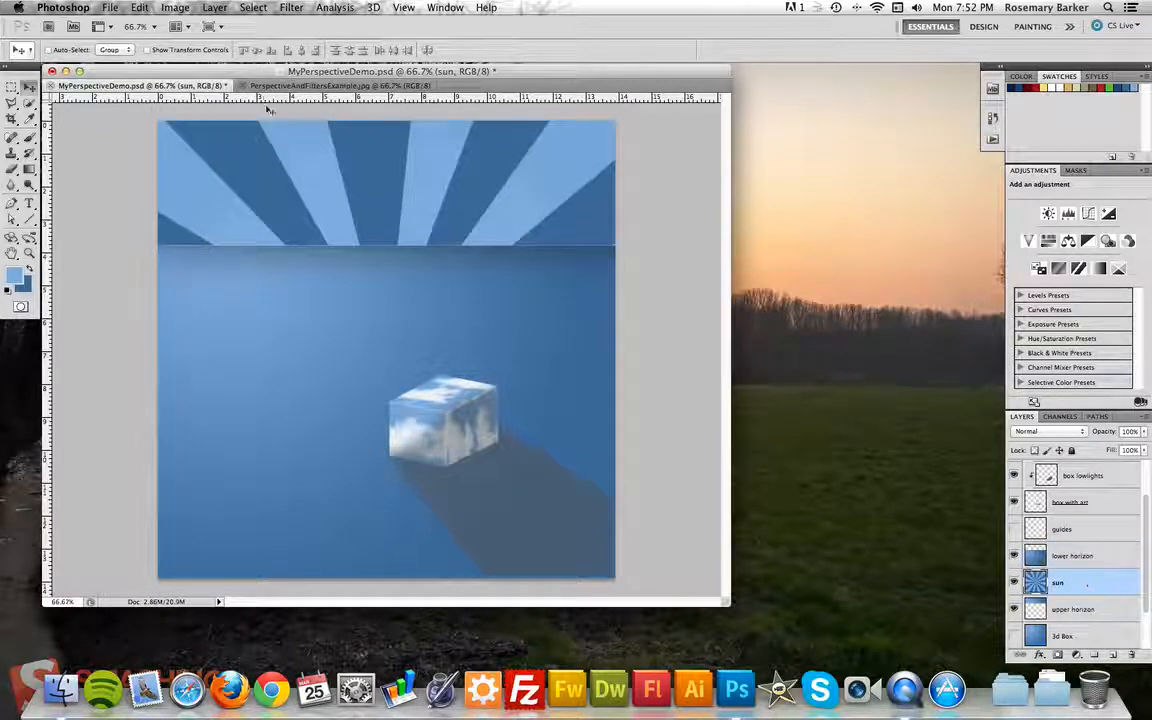
drag(390, 216, 219, 115)
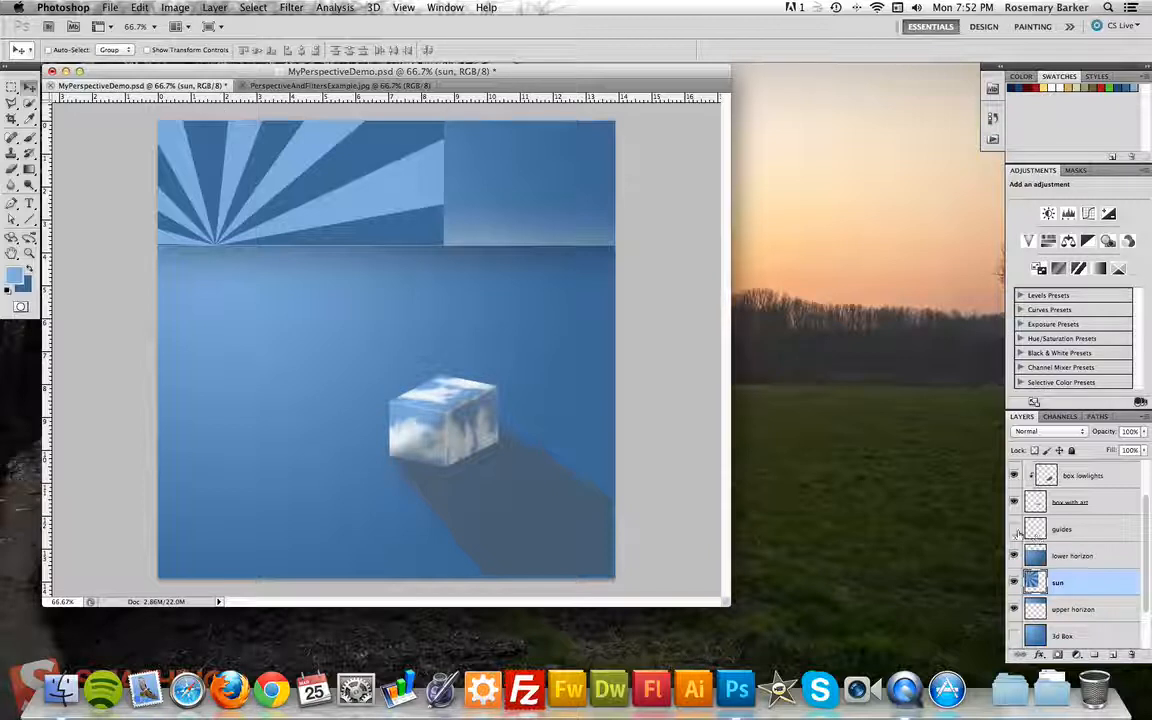
click(1014, 529)
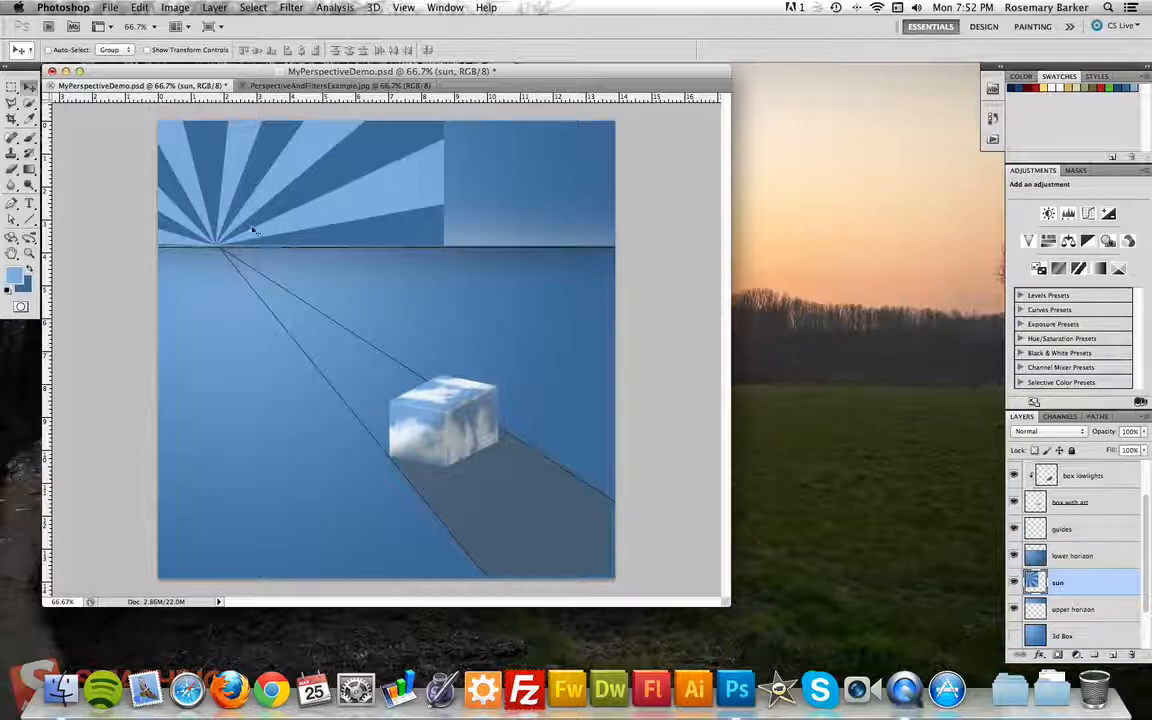
drag(241, 223, 249, 230)
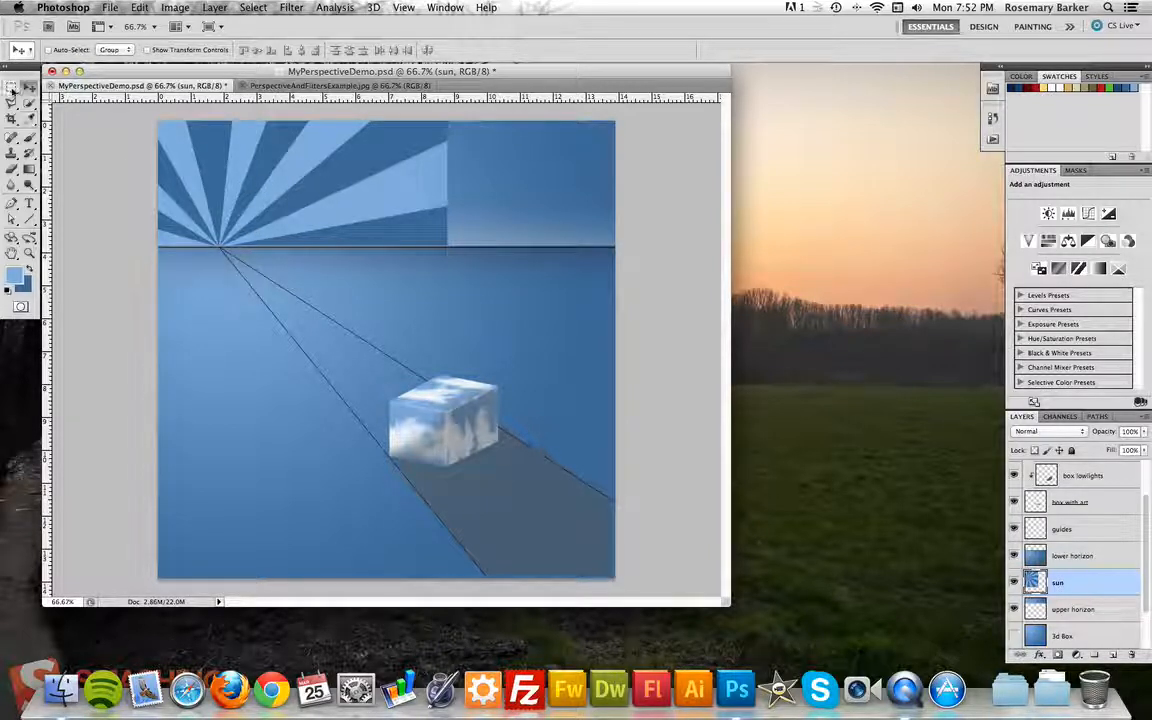
Draw a circular selection centred on the sun layer's vanishing point and feather its edge by 60.8 px with Refine Edge.
drag(12, 88, 54, 105)
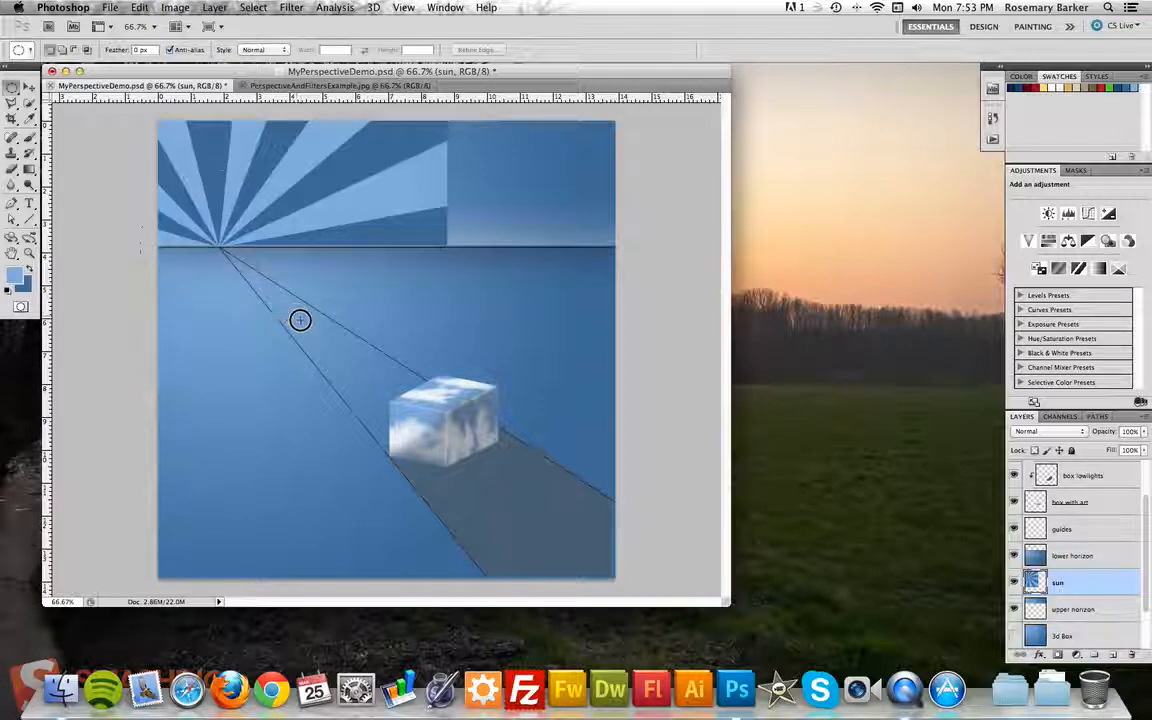
drag(300, 320, 301, 321)
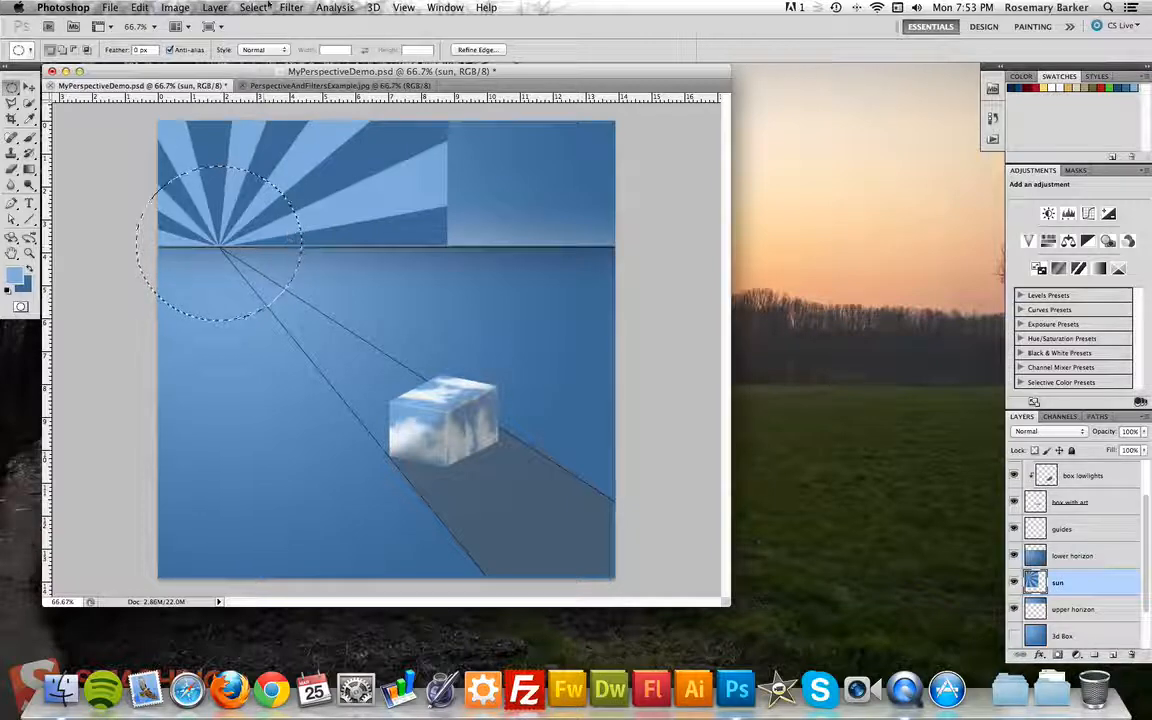
click(478, 49)
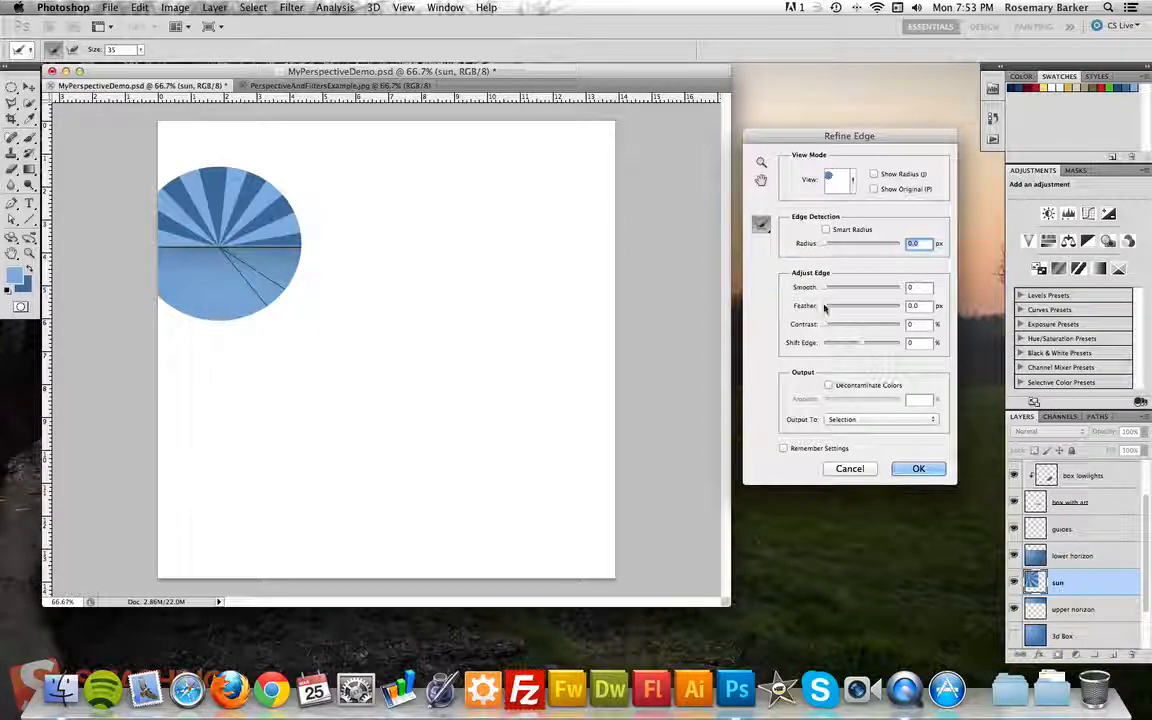
drag(822, 306, 875, 305)
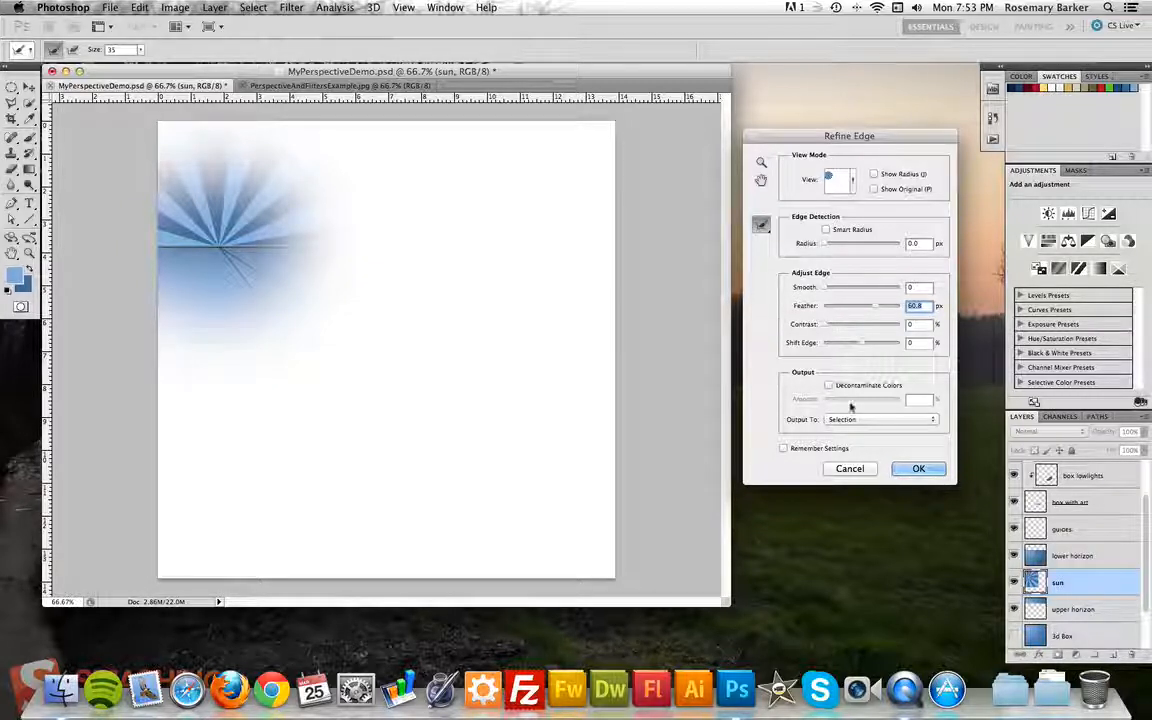
click(920, 470)
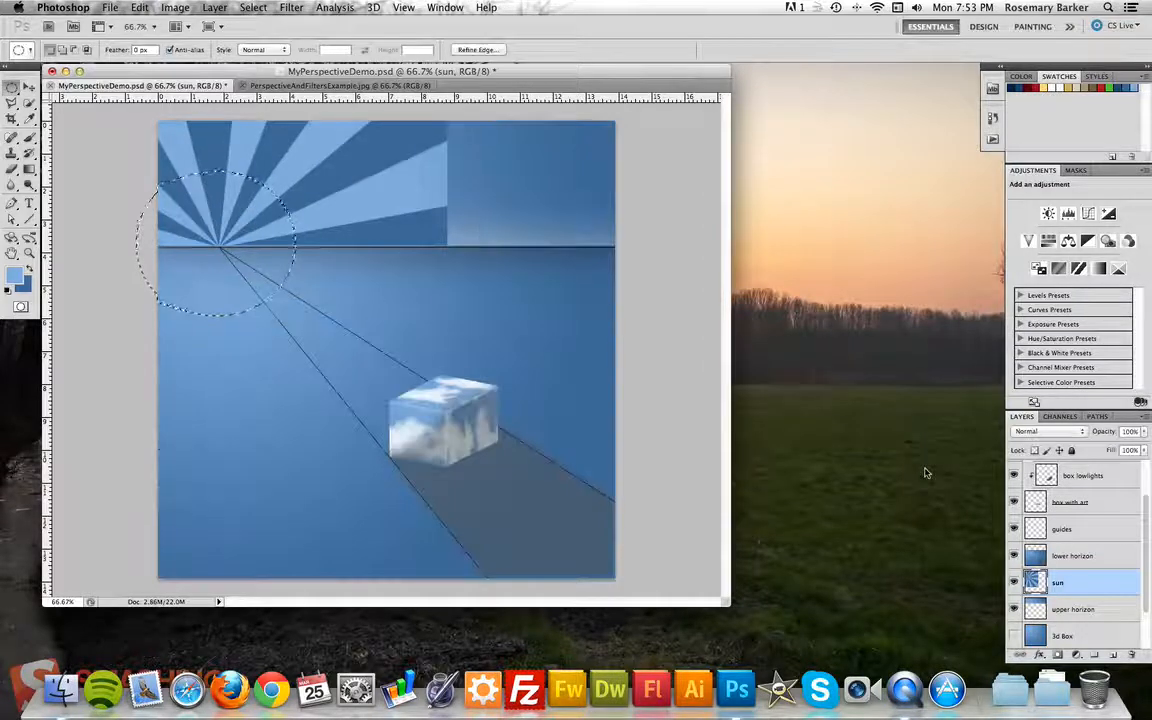
Invert the feathered selection and delete the sun layer's rays outside the circle, leaving nothing selected.
click(256, 8)
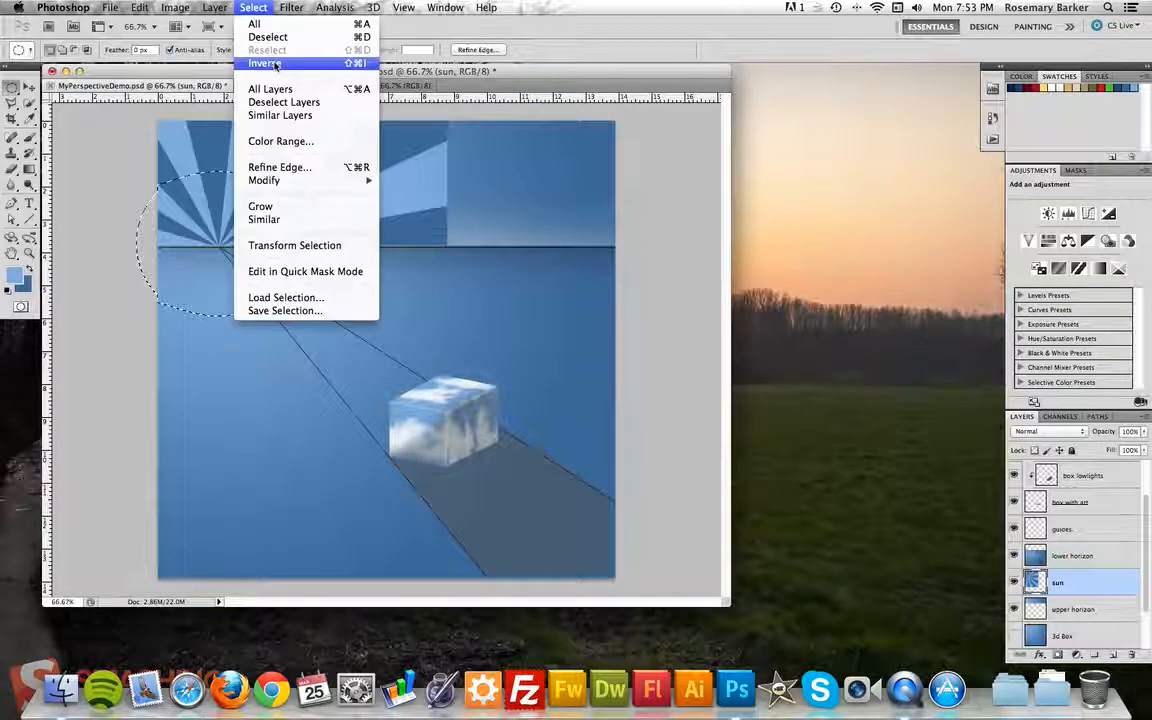
click(258, 63)
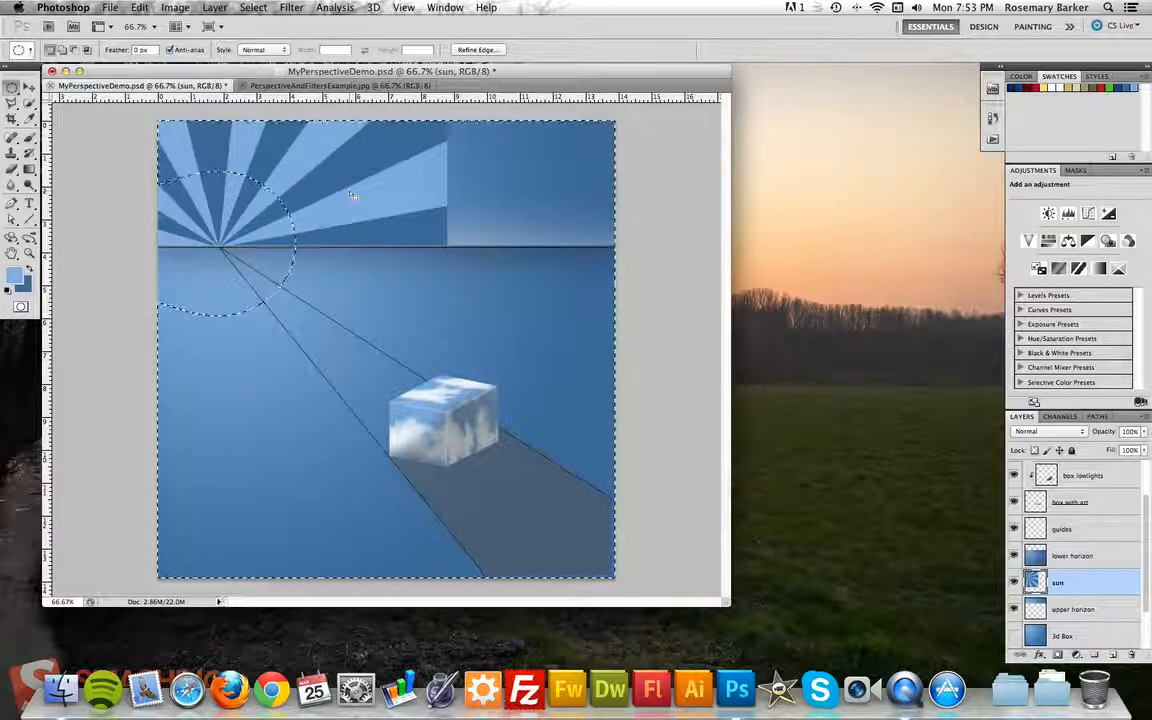
key(Delete)
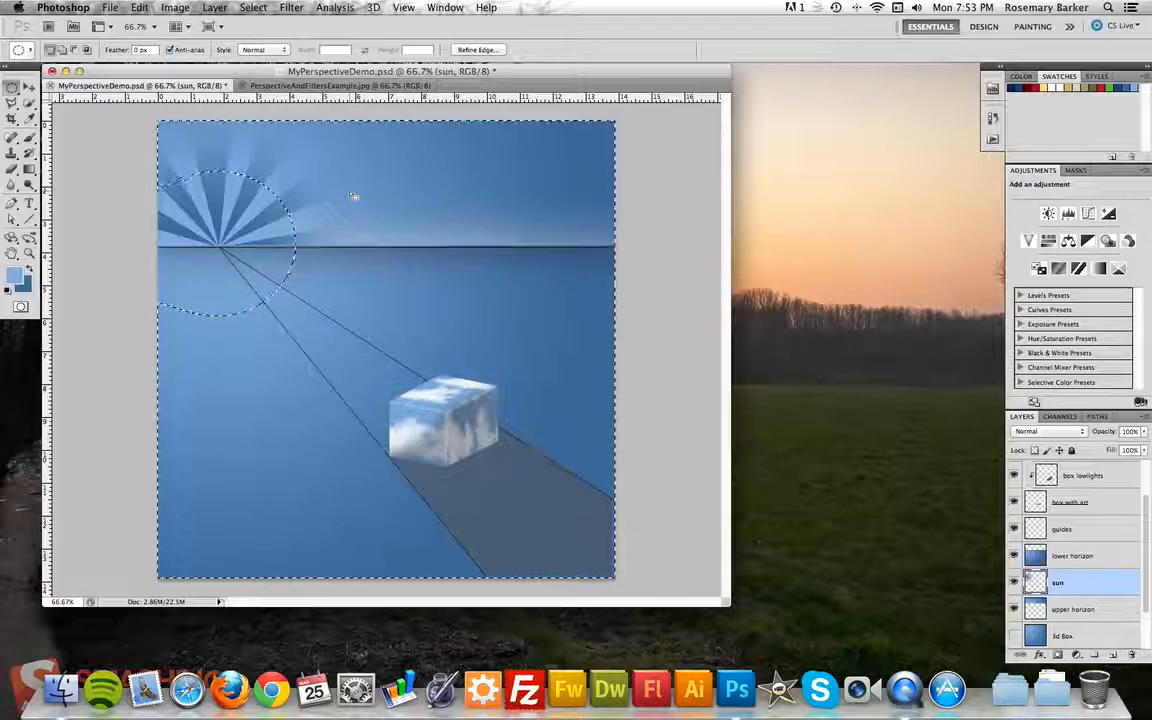
key(super+d)
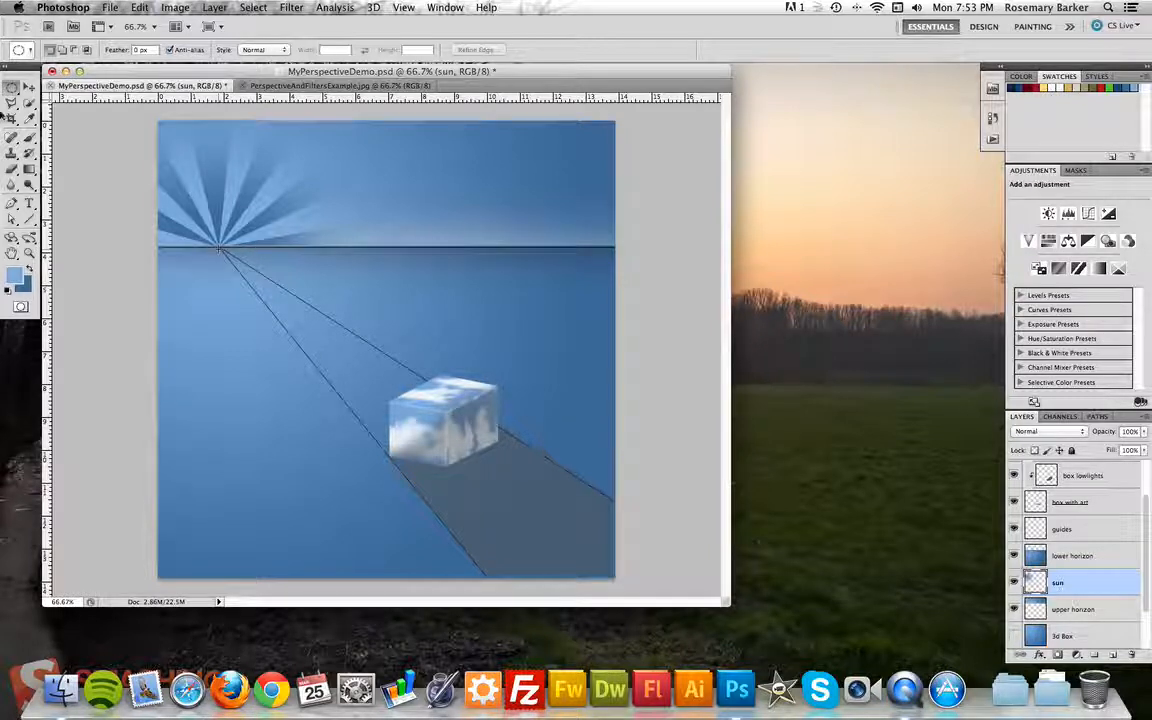
Paint a soft sun centre in the darker blue over the rays' meeting point, using a 175 px brush.
click(29, 137)
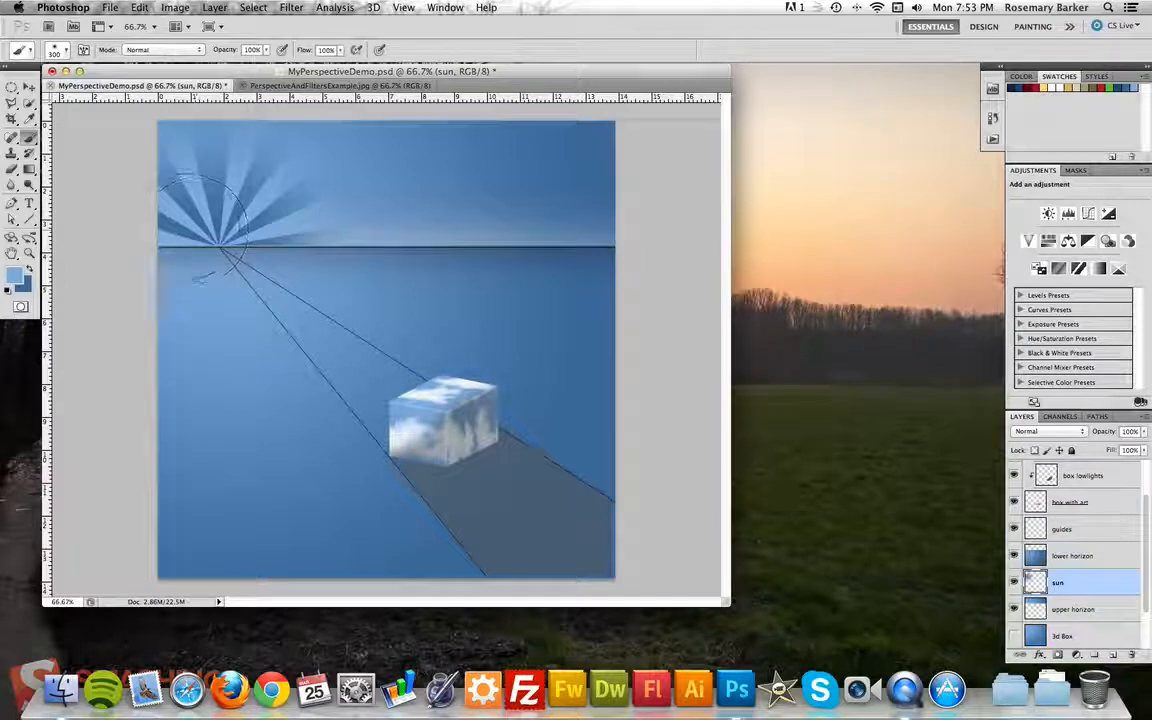
key(x)
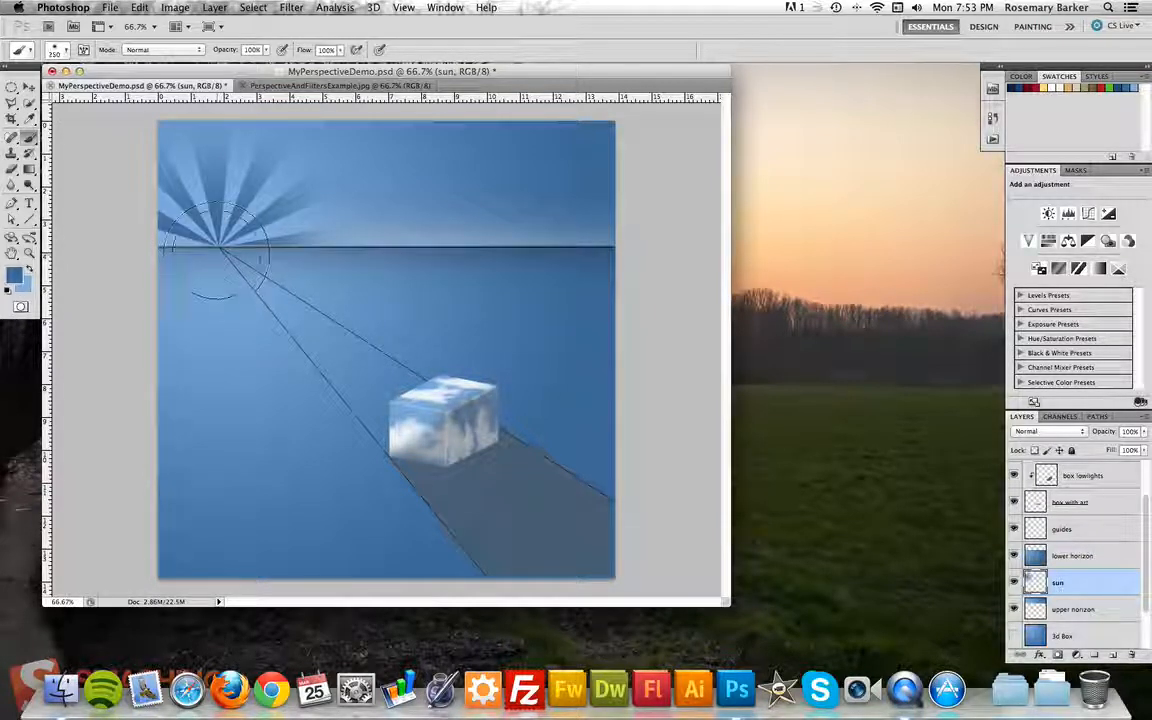
key(bracketleft)
key(bracketleft)
key(bracketleft)
drag(215, 256, 216, 247)
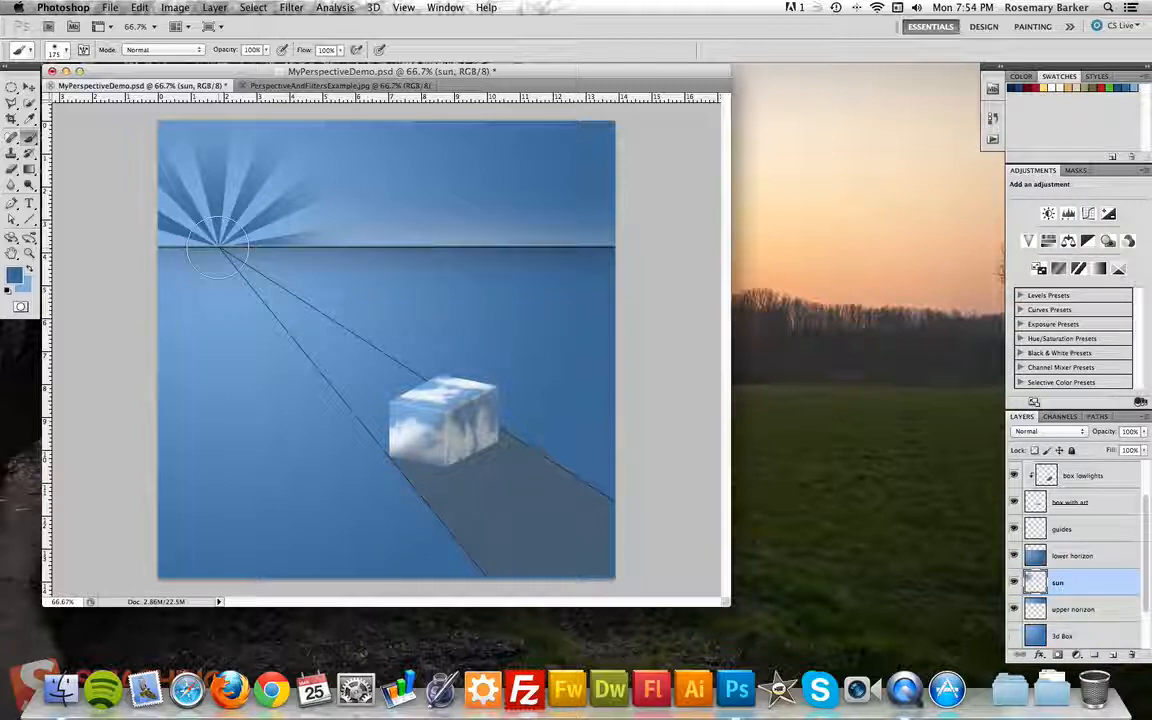
click(218, 247)
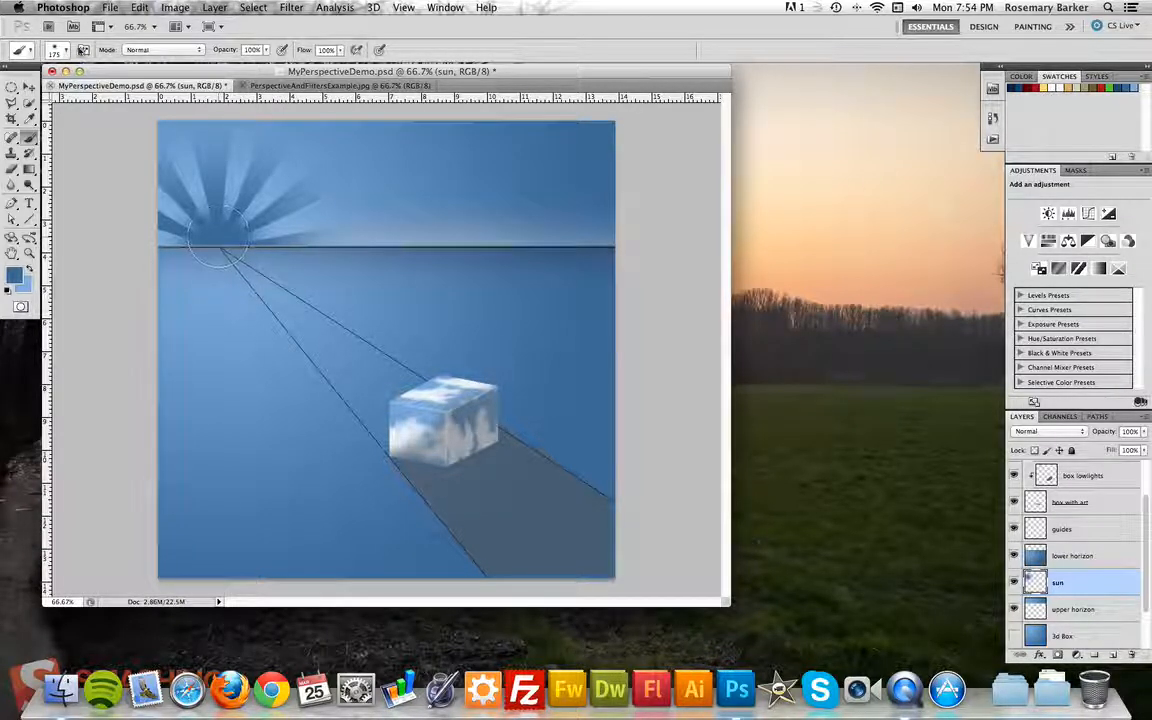
Paint a hard-edged sun disc at the vanishing point with the brush at 100% hardness, and hide the guides layer.
click(67, 48)
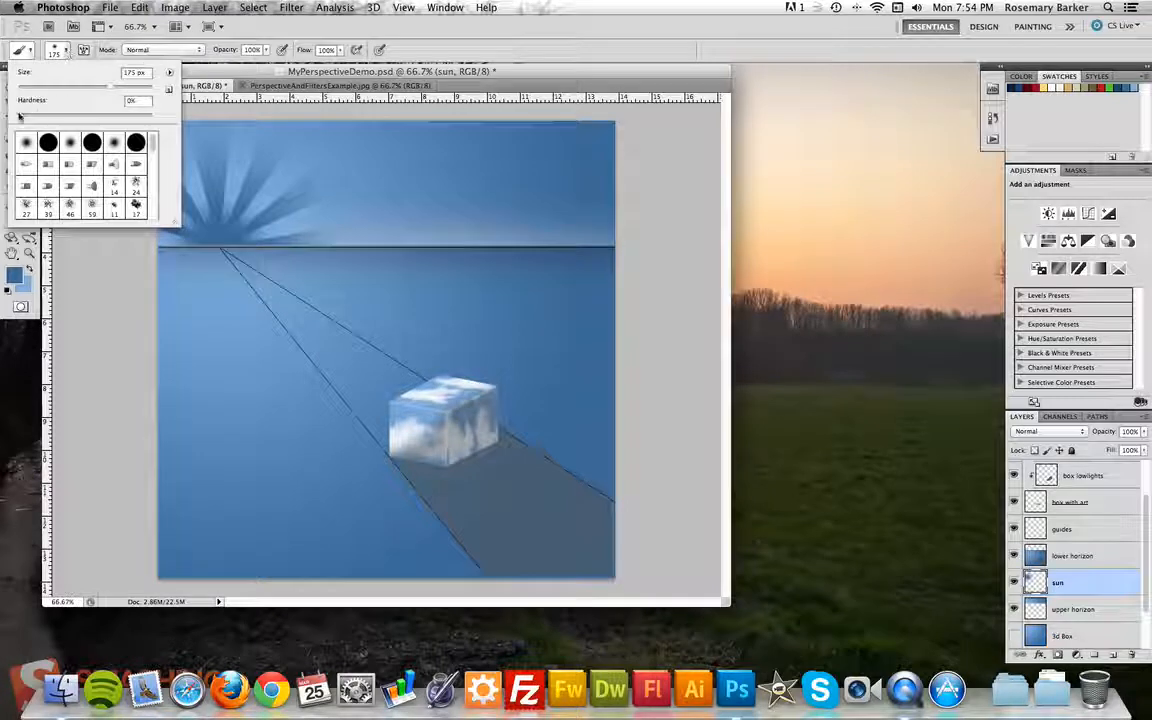
drag(18, 117, 155, 114)
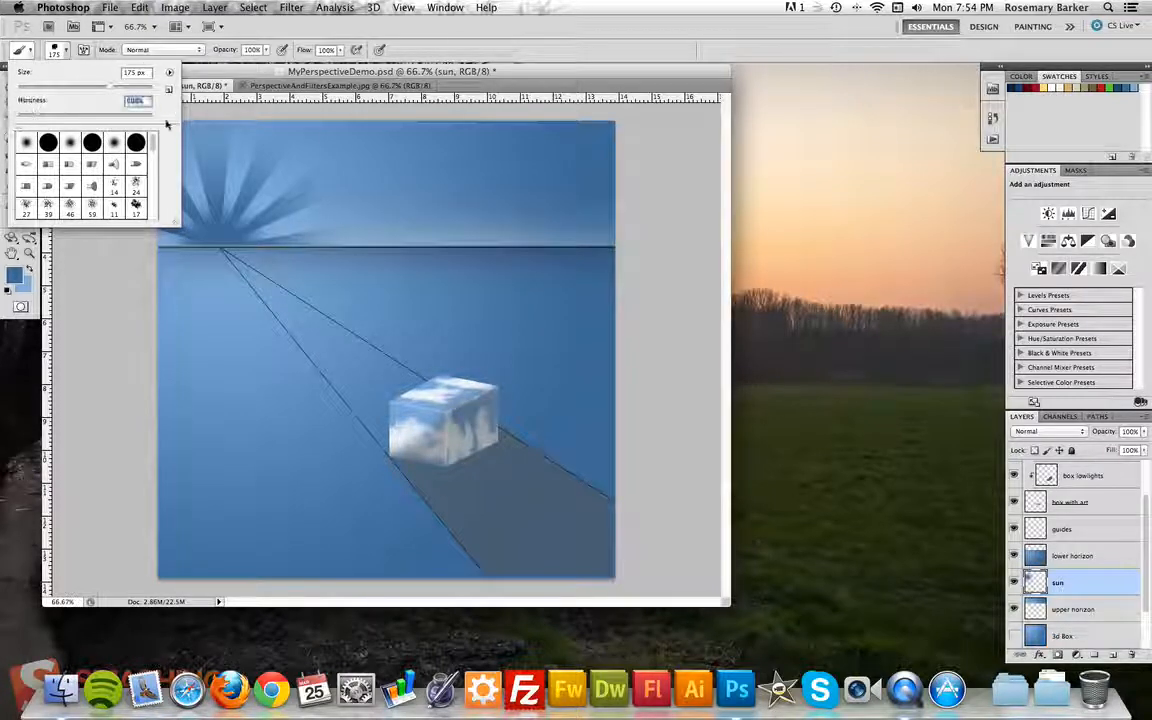
click(507, 63)
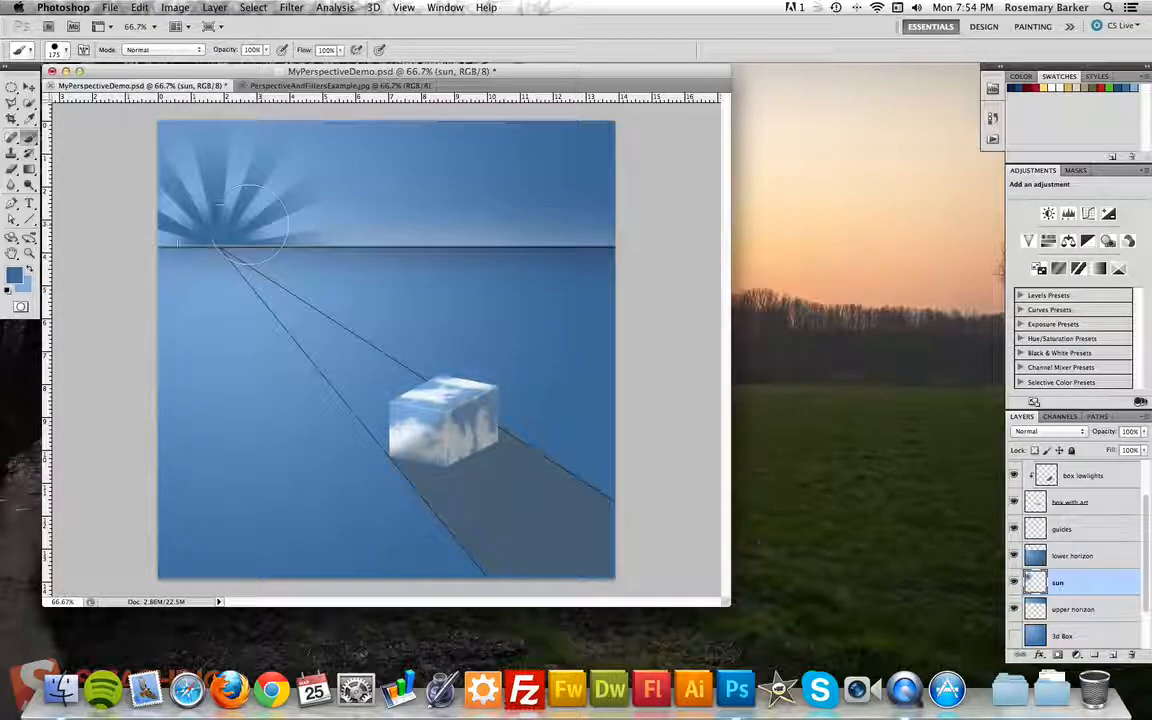
click(219, 243)
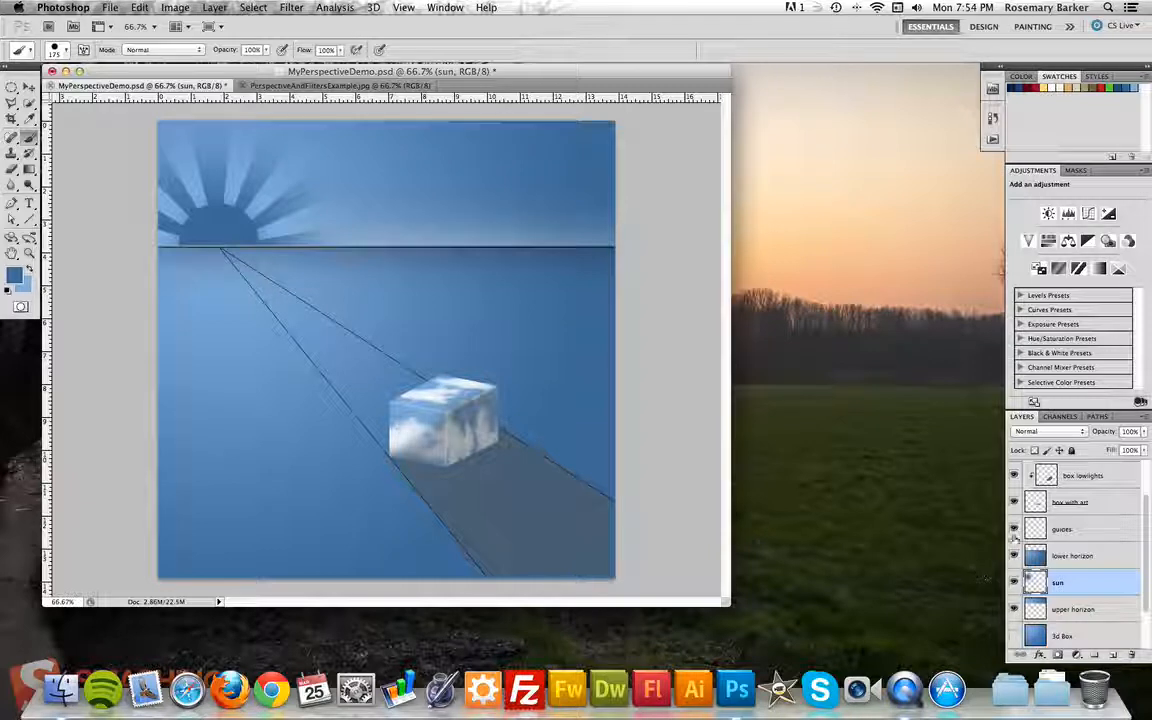
click(1015, 530)
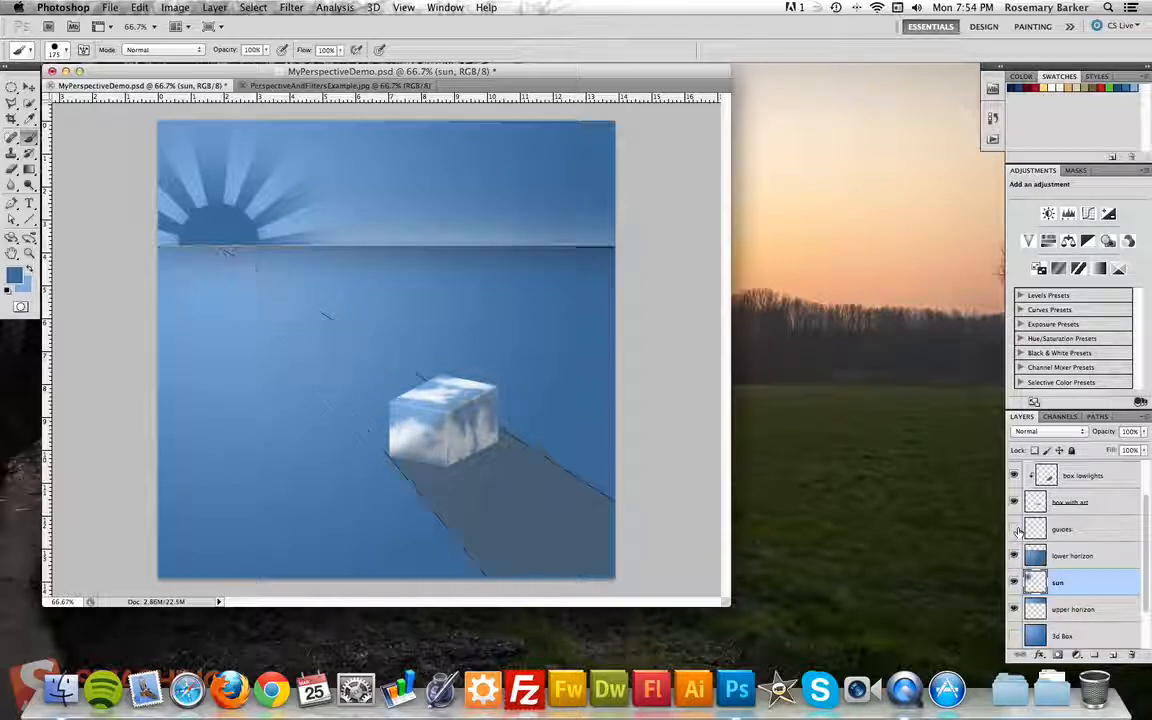